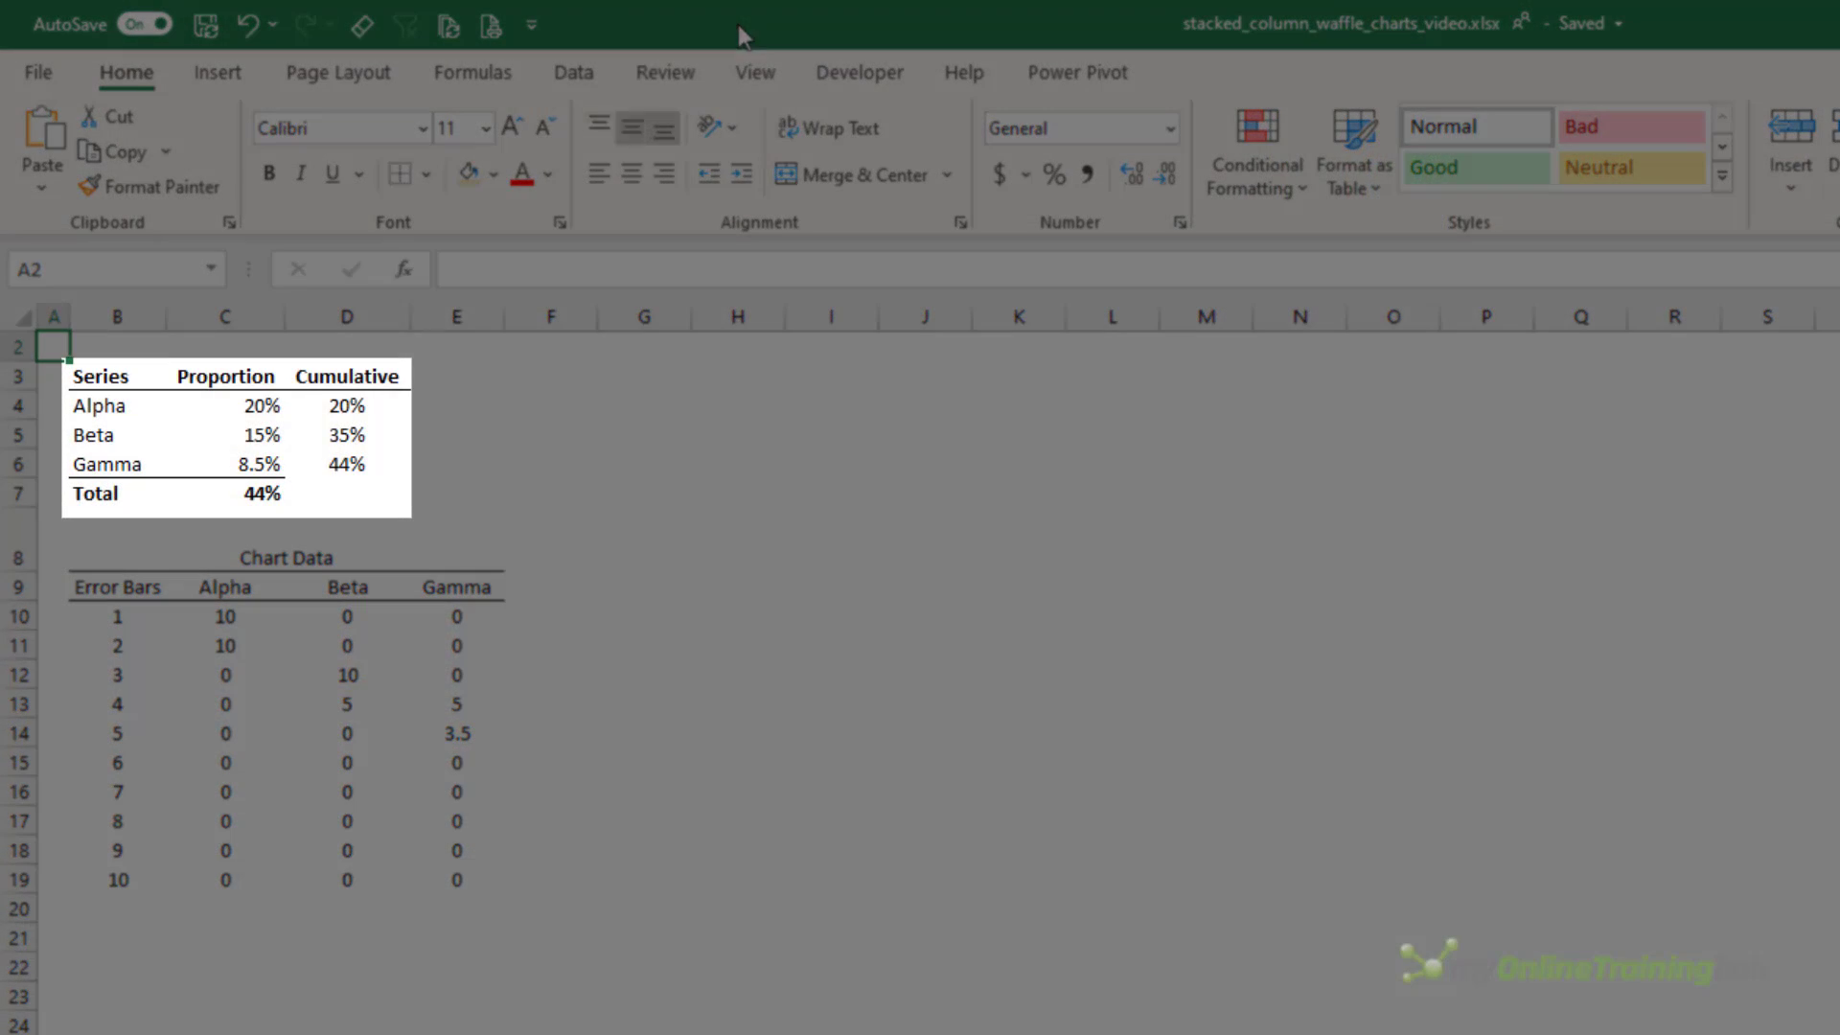
- Review the series names, Alpha proportion and Alpha cumulative formulas in the data
click(113, 402)
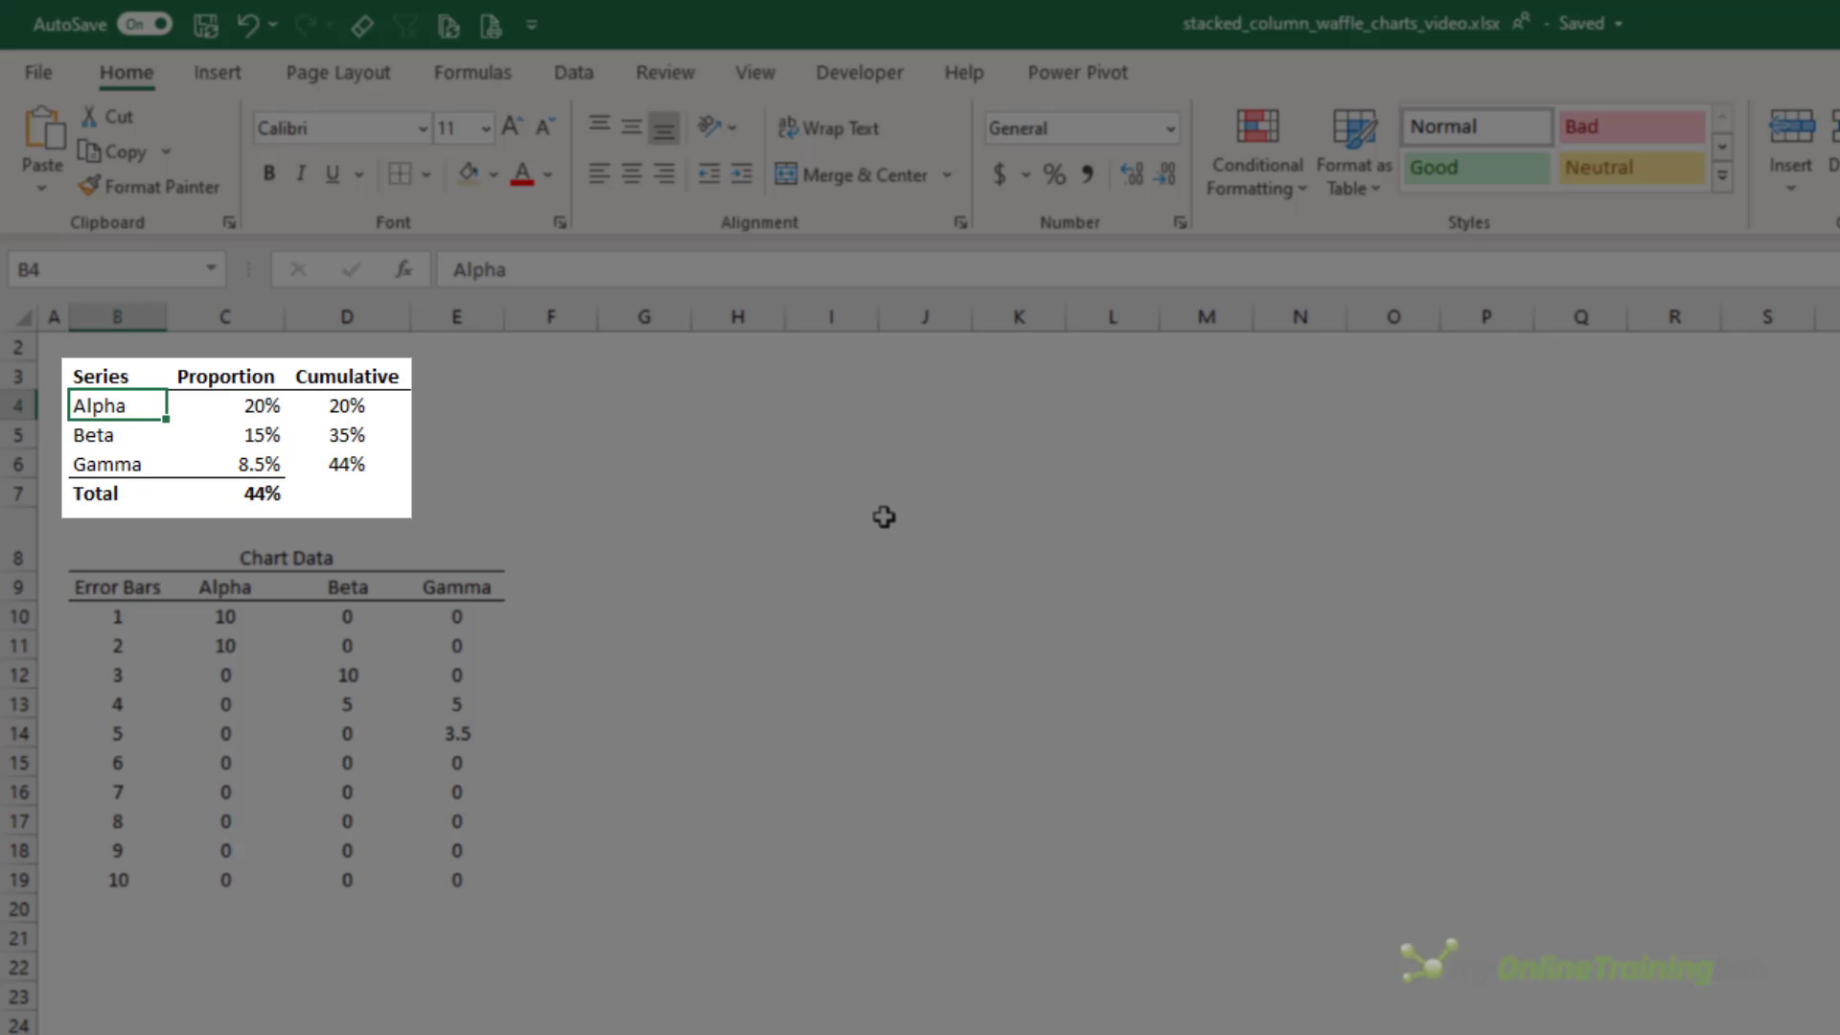
key(Down)
key(Down)
key(Up)
key(Up)
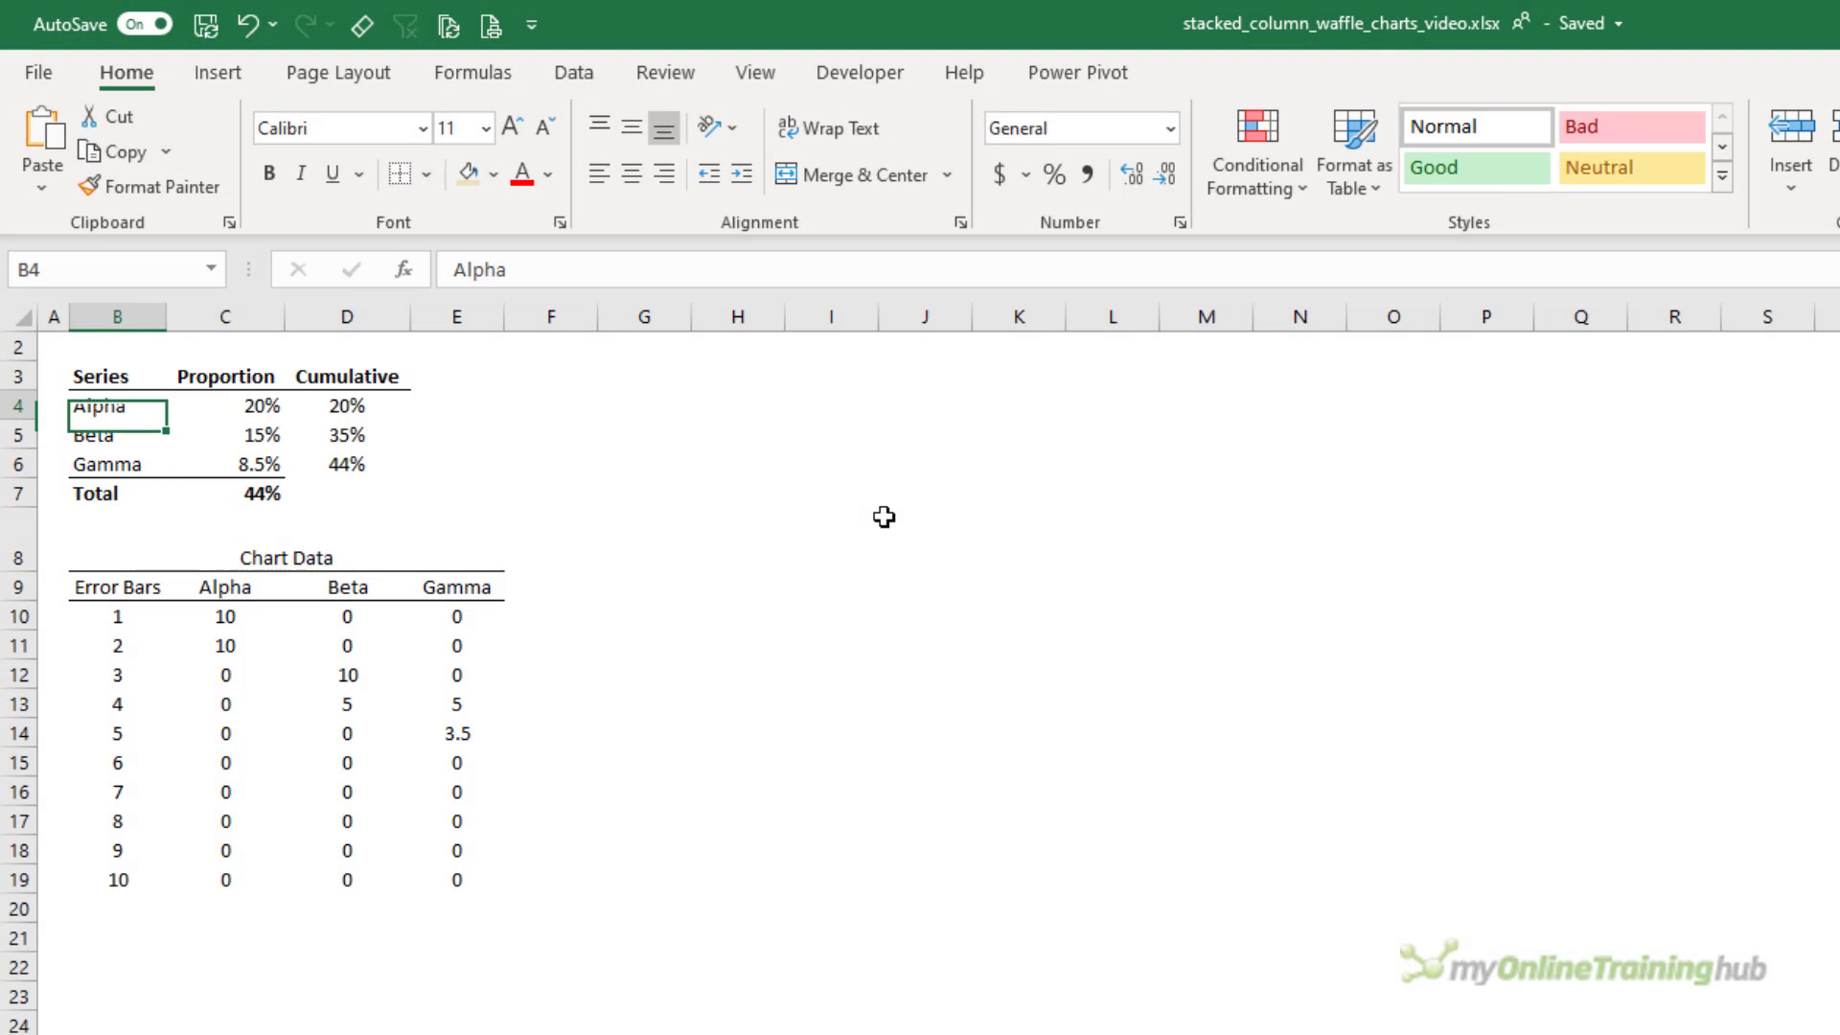
key(Right)
key(Down)
key(Down)
key(Down)
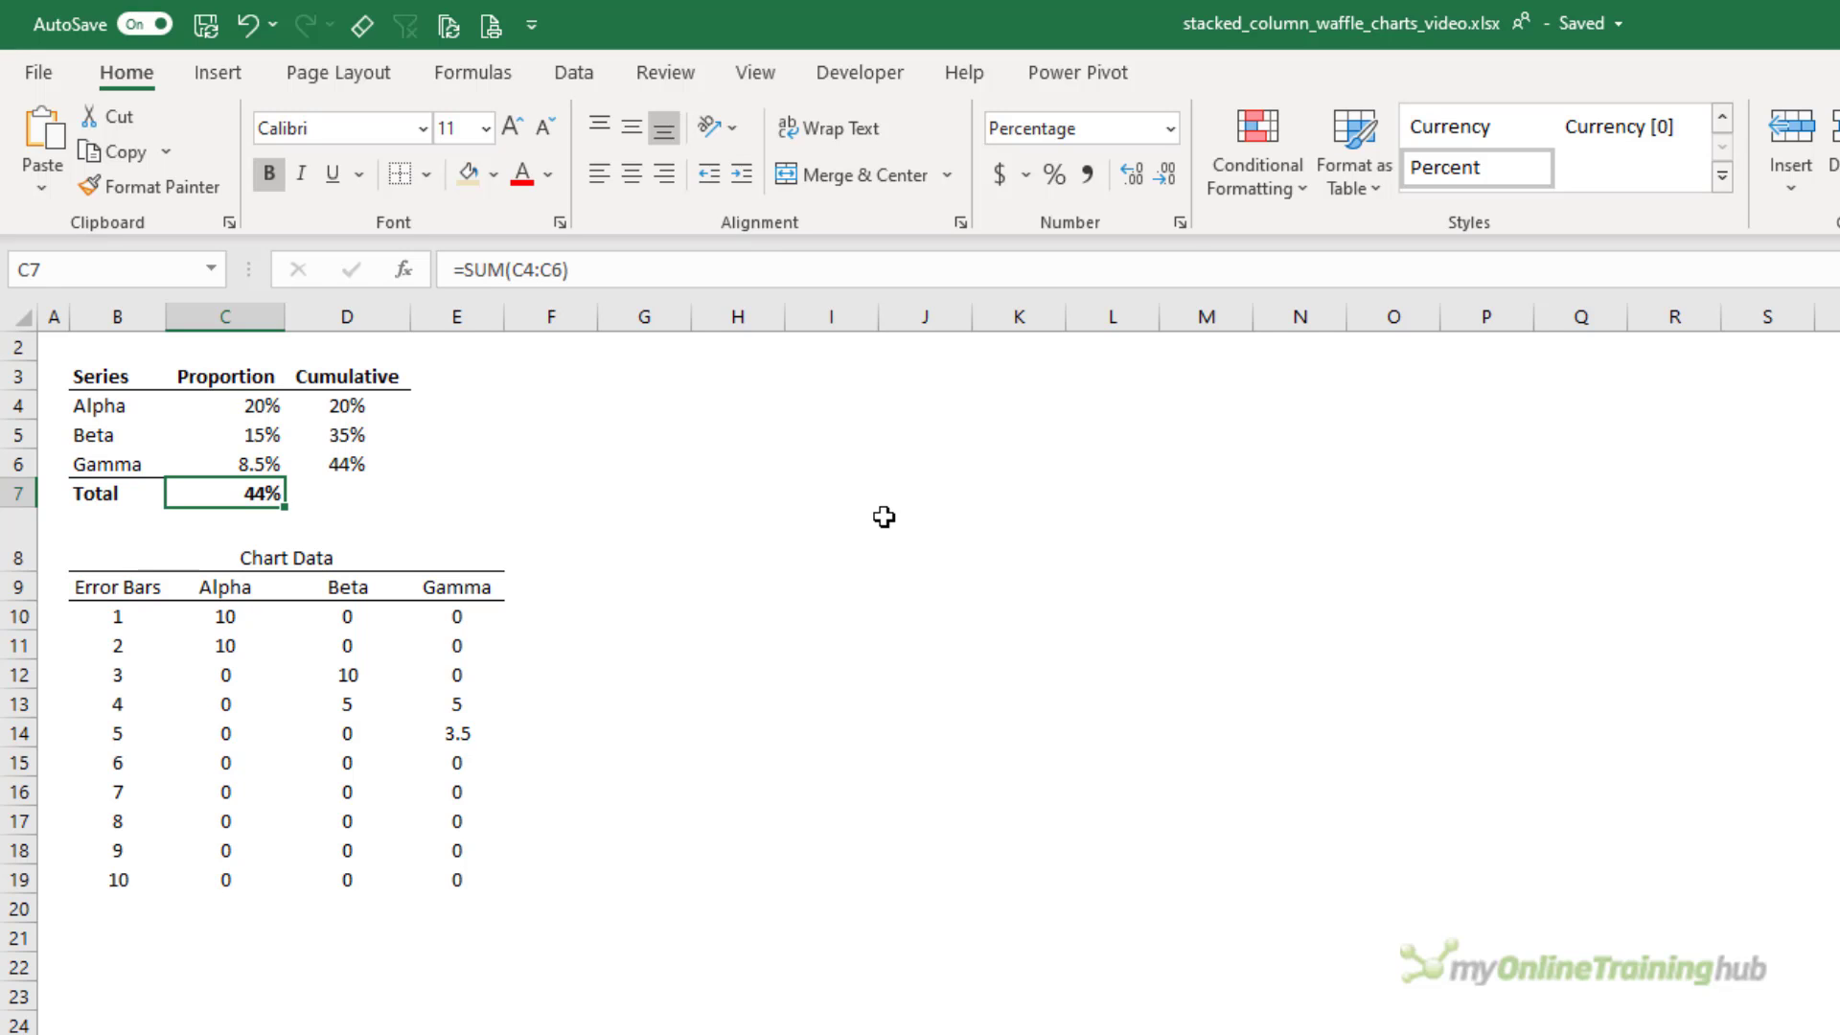
click(347, 405)
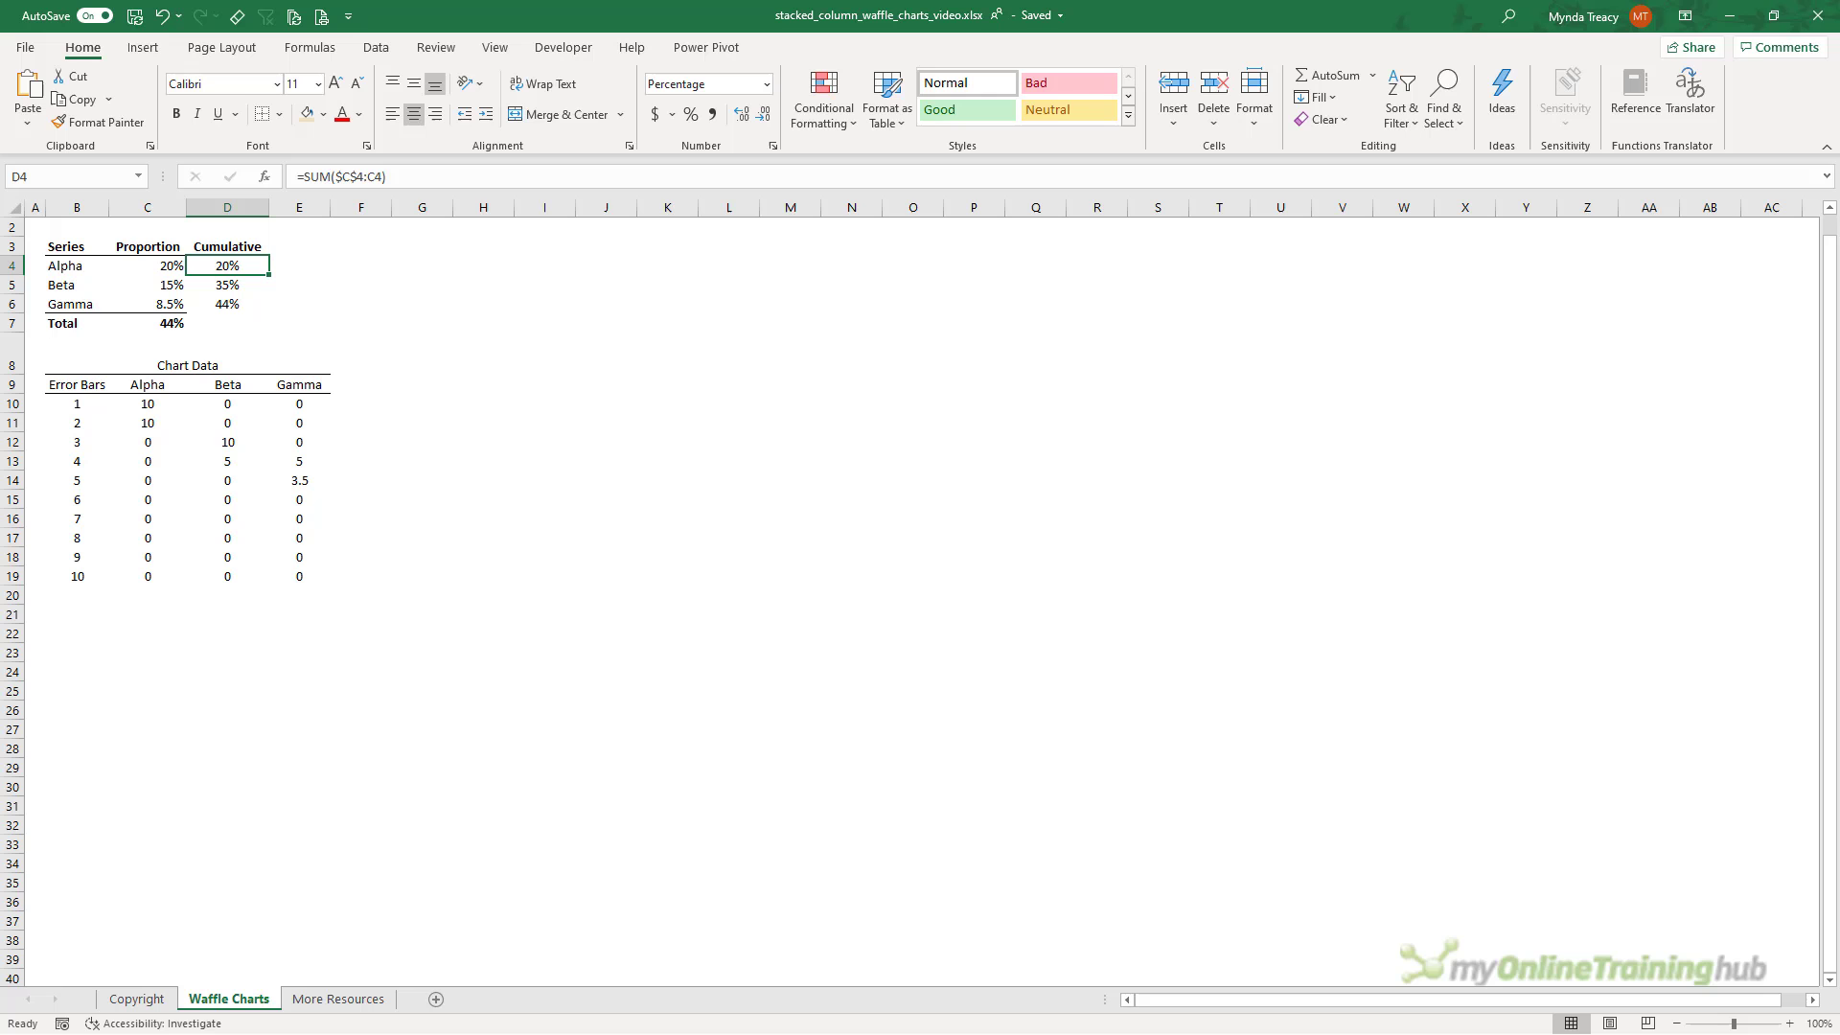
key(Down)
key(Down)
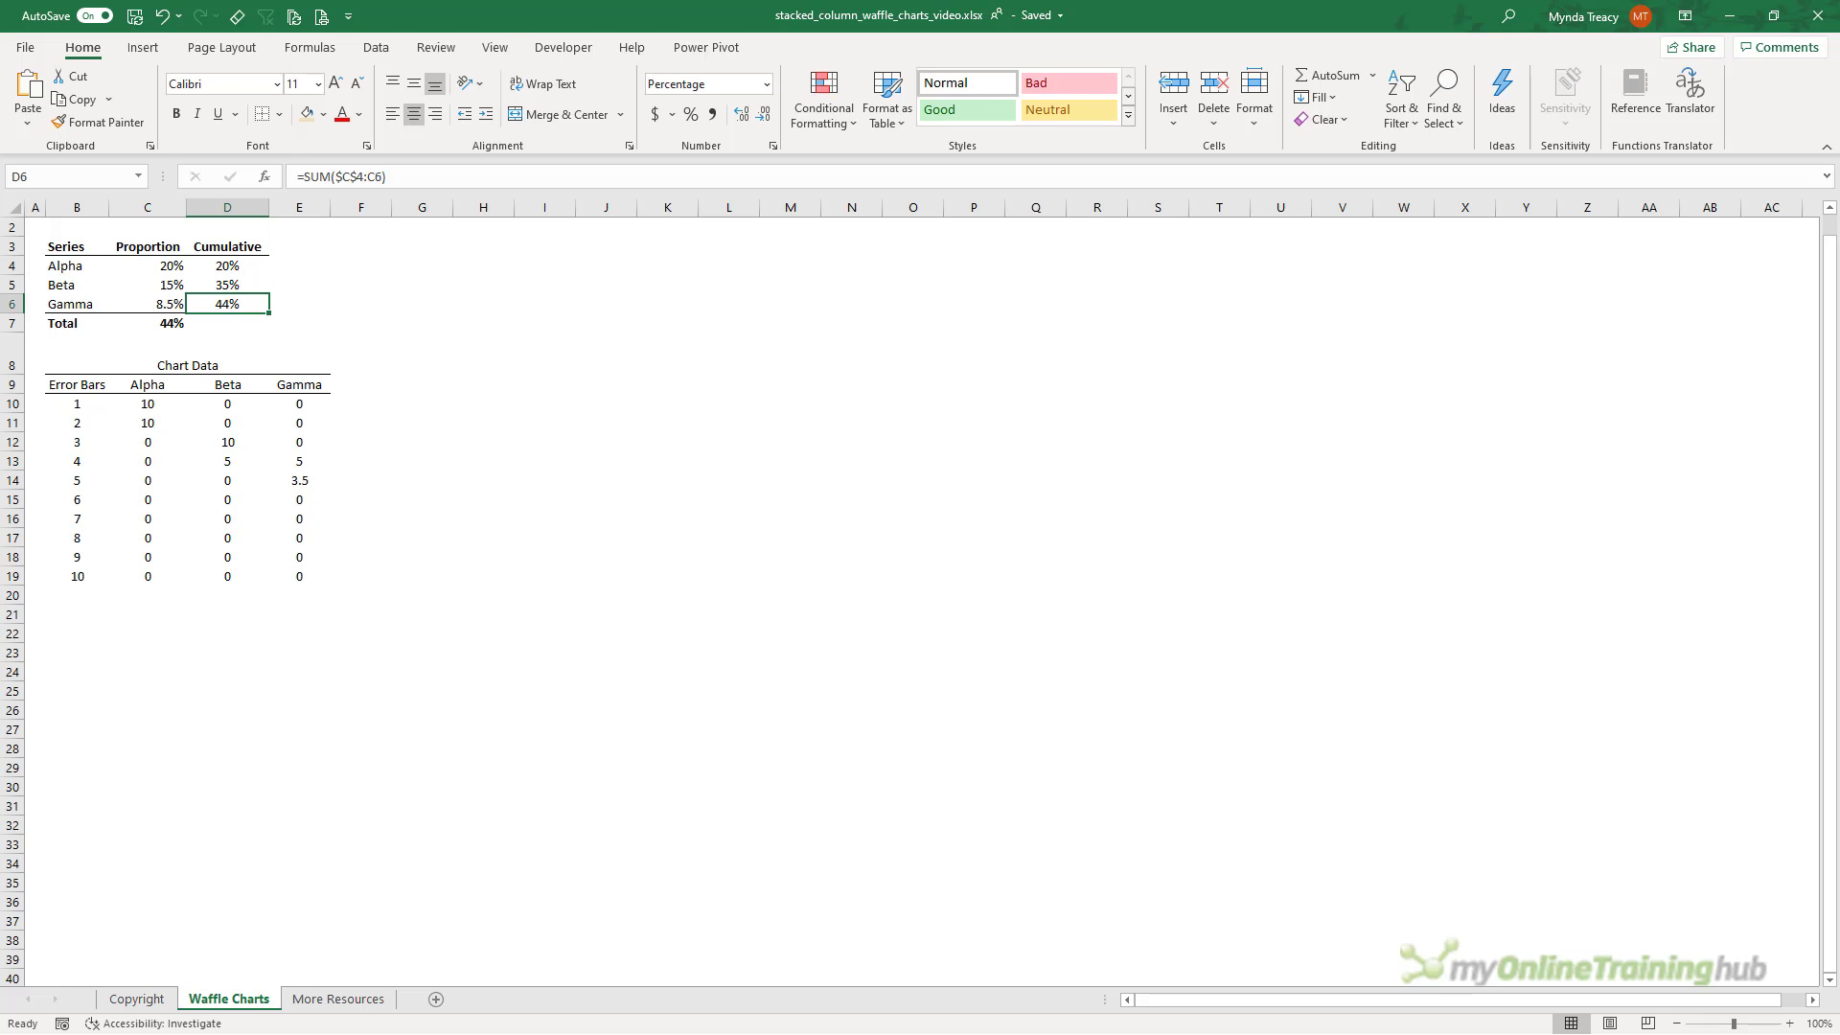
- Select the Chart Data table B9:E19 and the Error Bars values from B10 down
drag(57, 382, 298, 567)
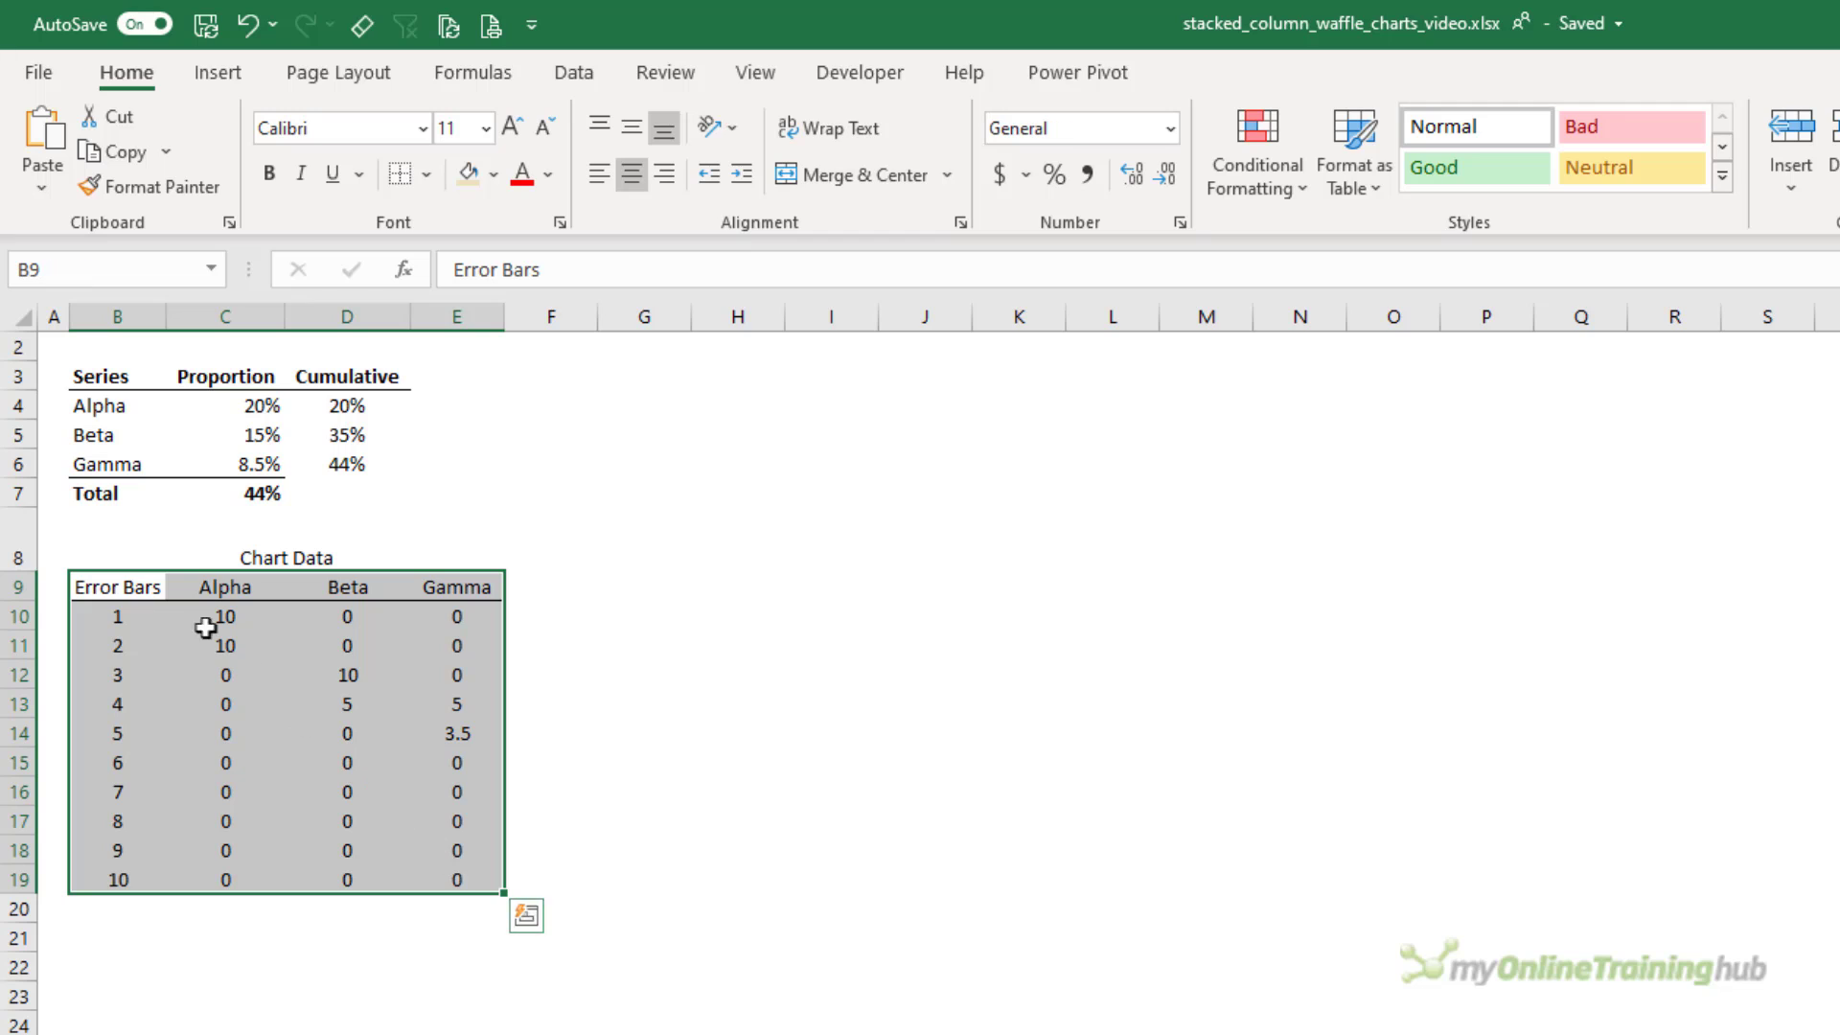
drag(147, 575, 147, 881)
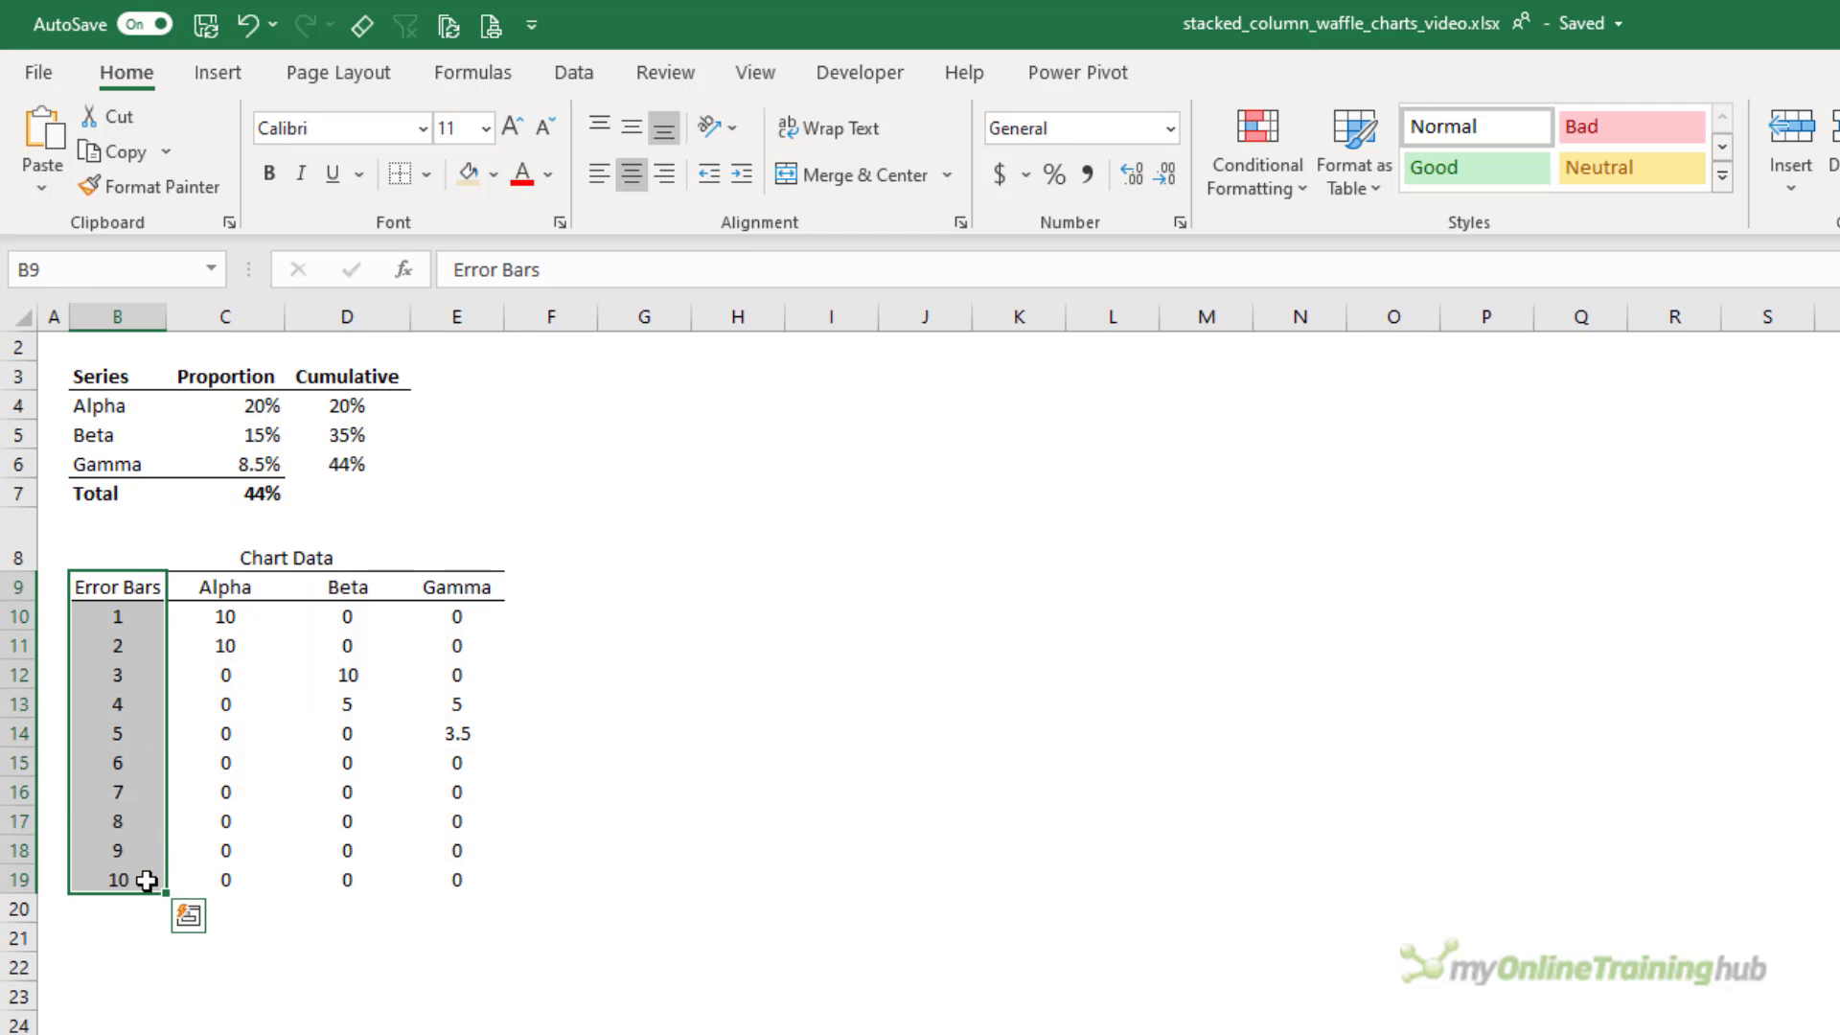
click(118, 616)
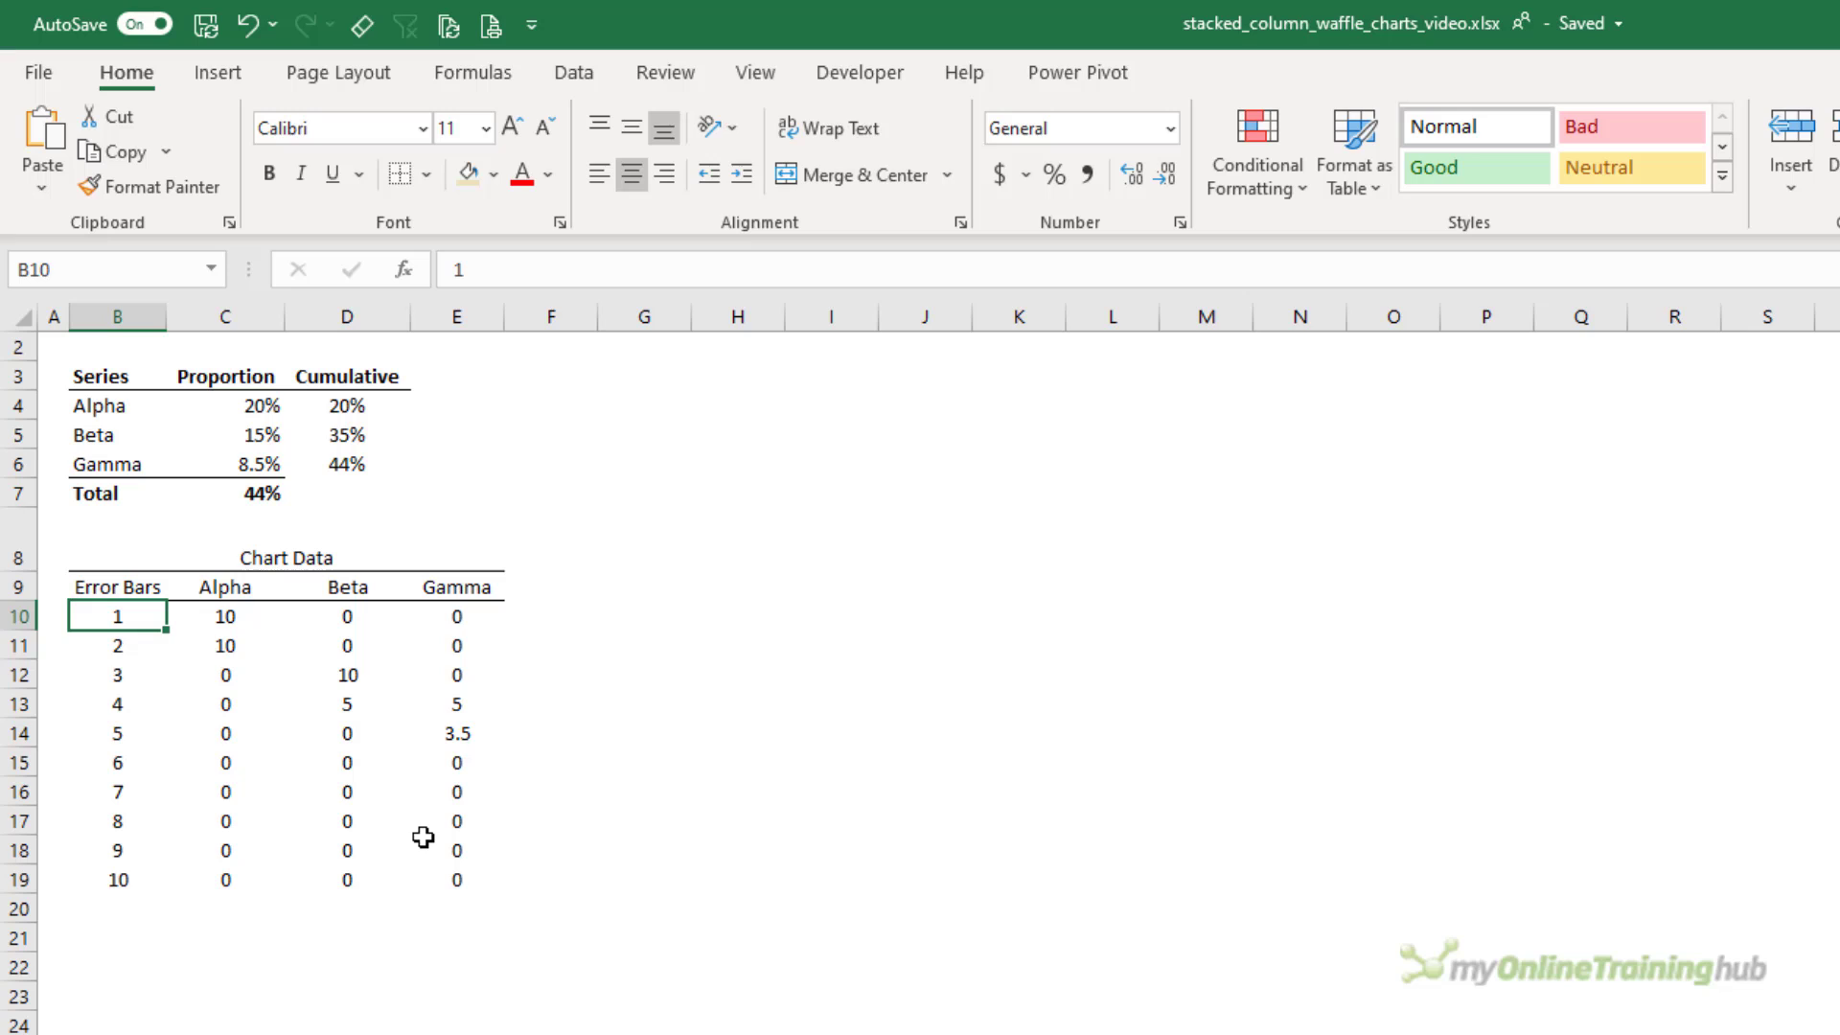
key(ctrl+Down)
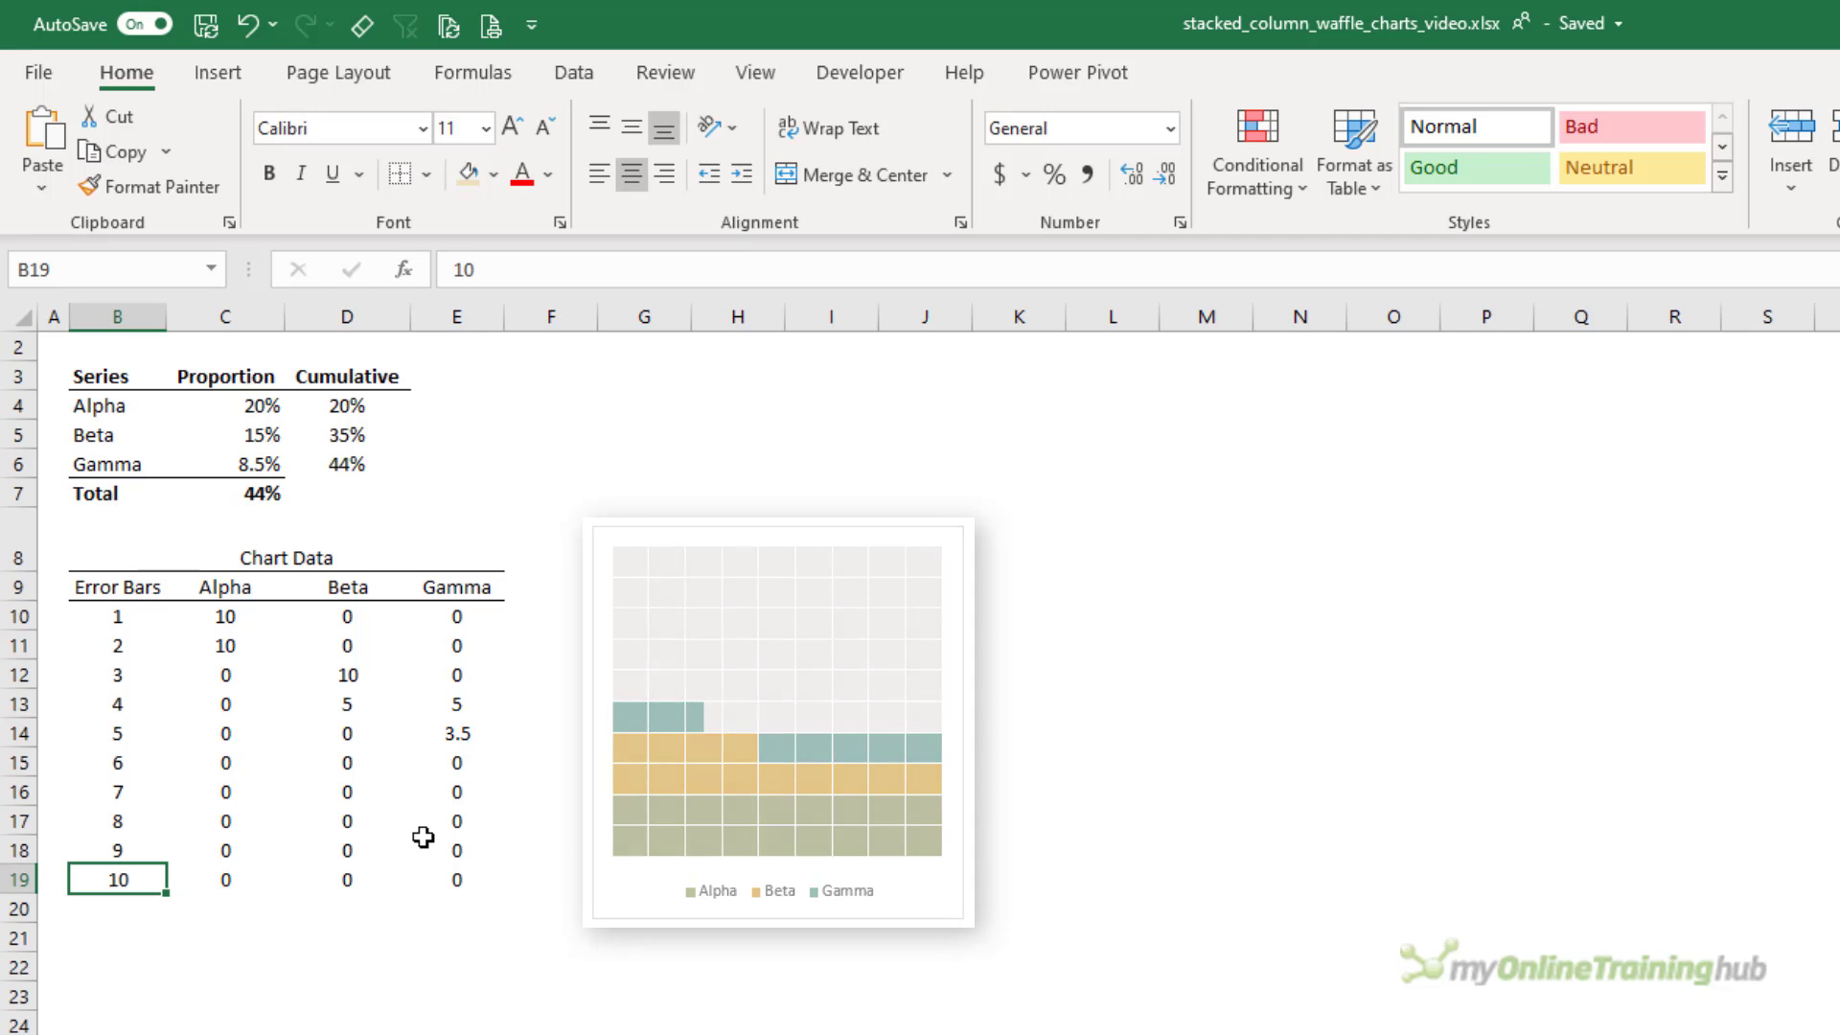
- Compare the Alpha, Beta and Gamma formulas in C10:E10
drag(229, 615, 454, 865)
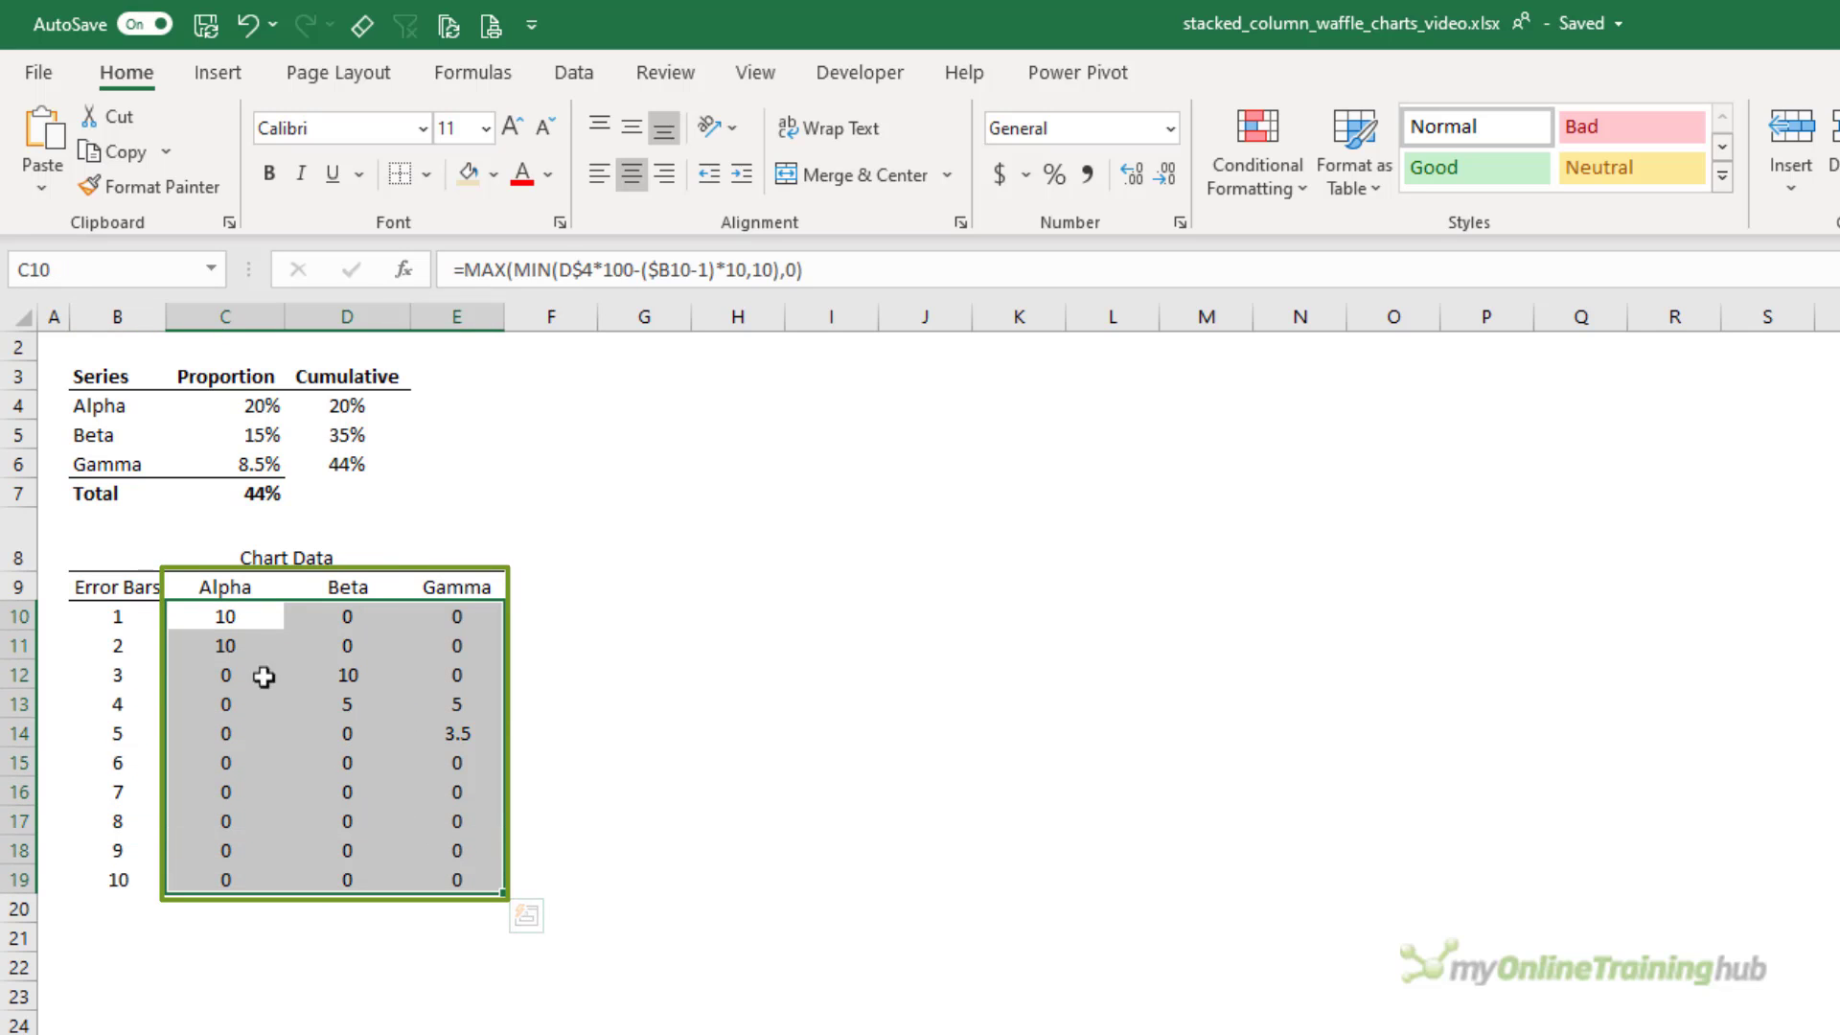
mouse_move(210, 624)
mouse_down()
mouse_move(271, 665)
mouse_move(225, 618)
mouse_up()
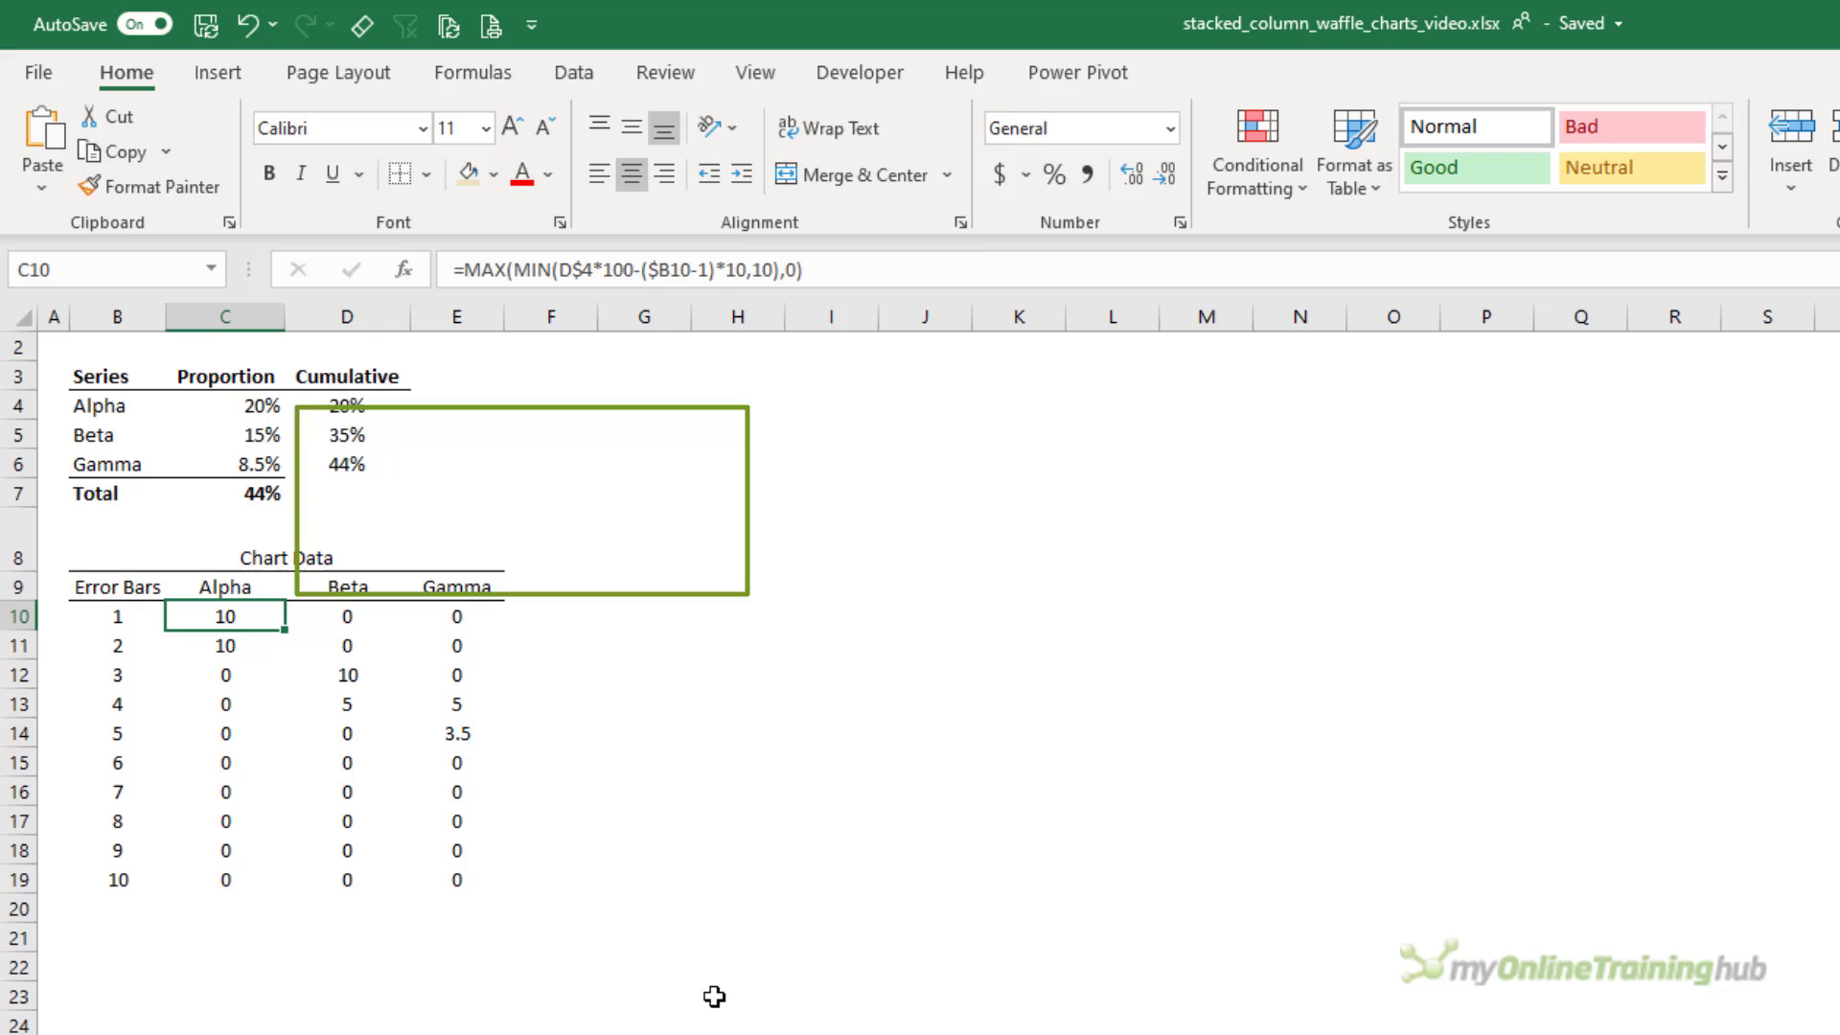
key(Right)
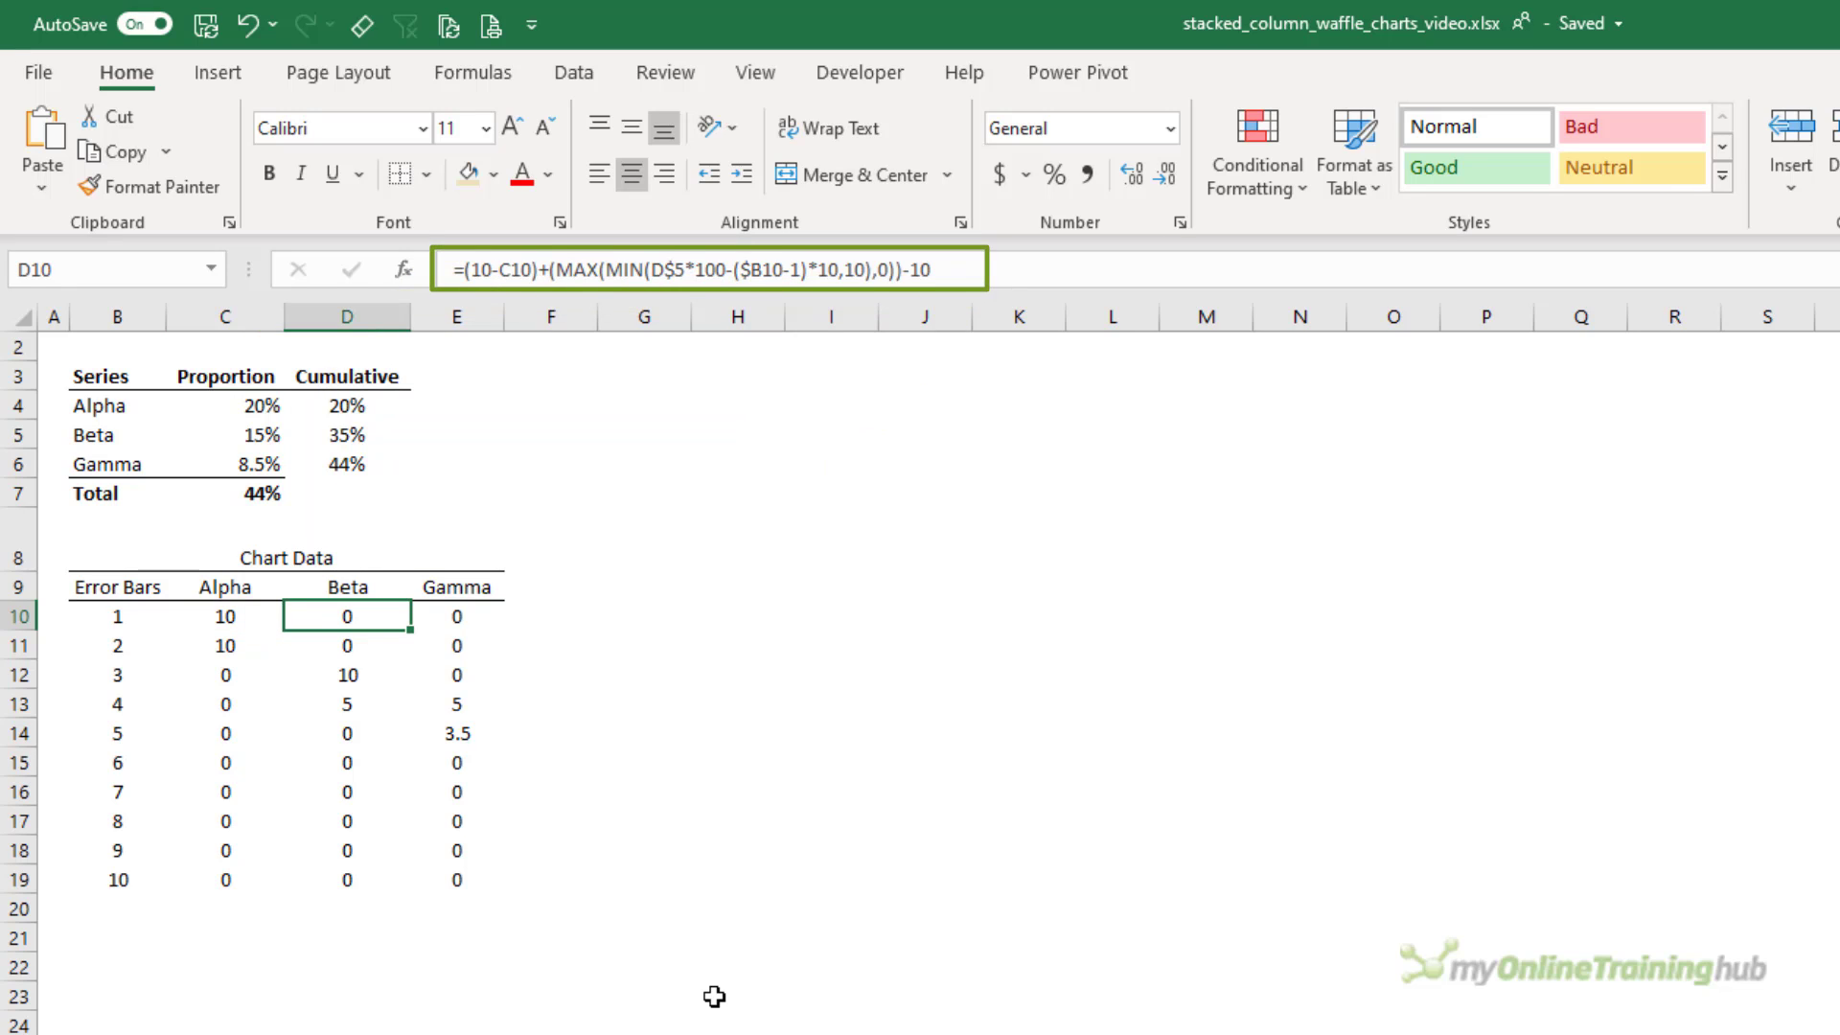
key(Right)
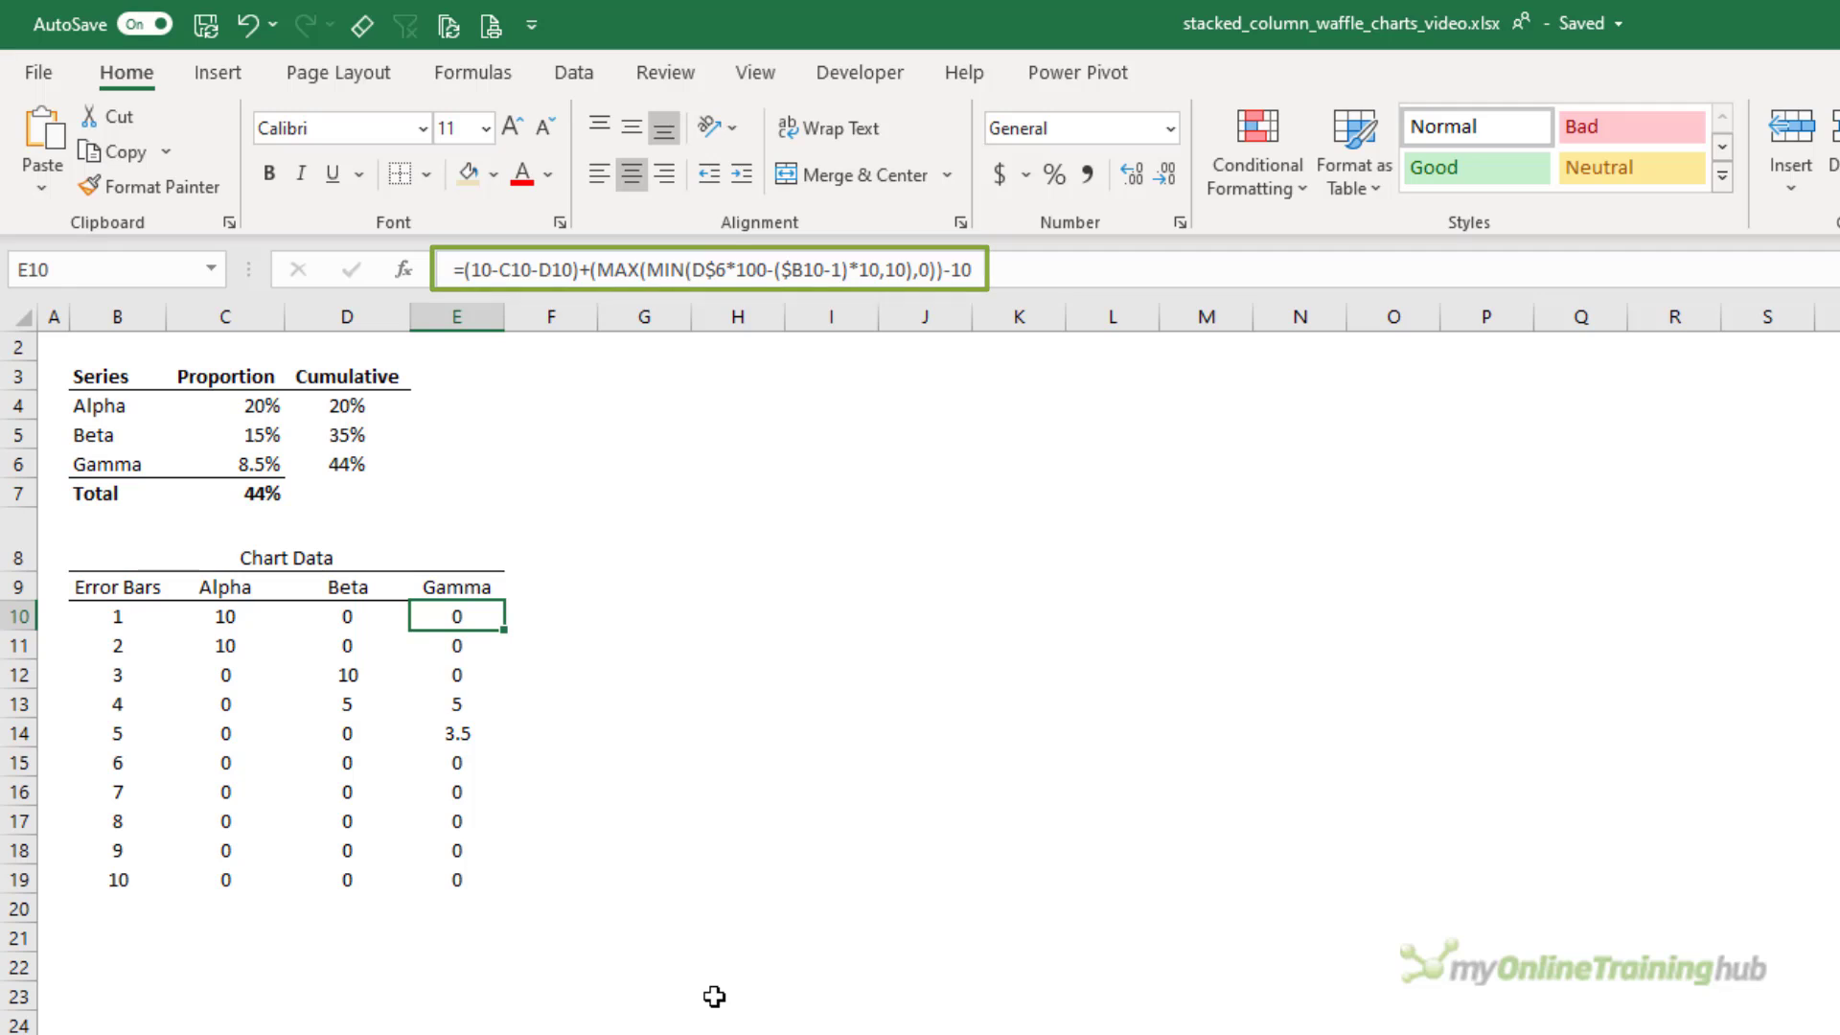
key(Left)
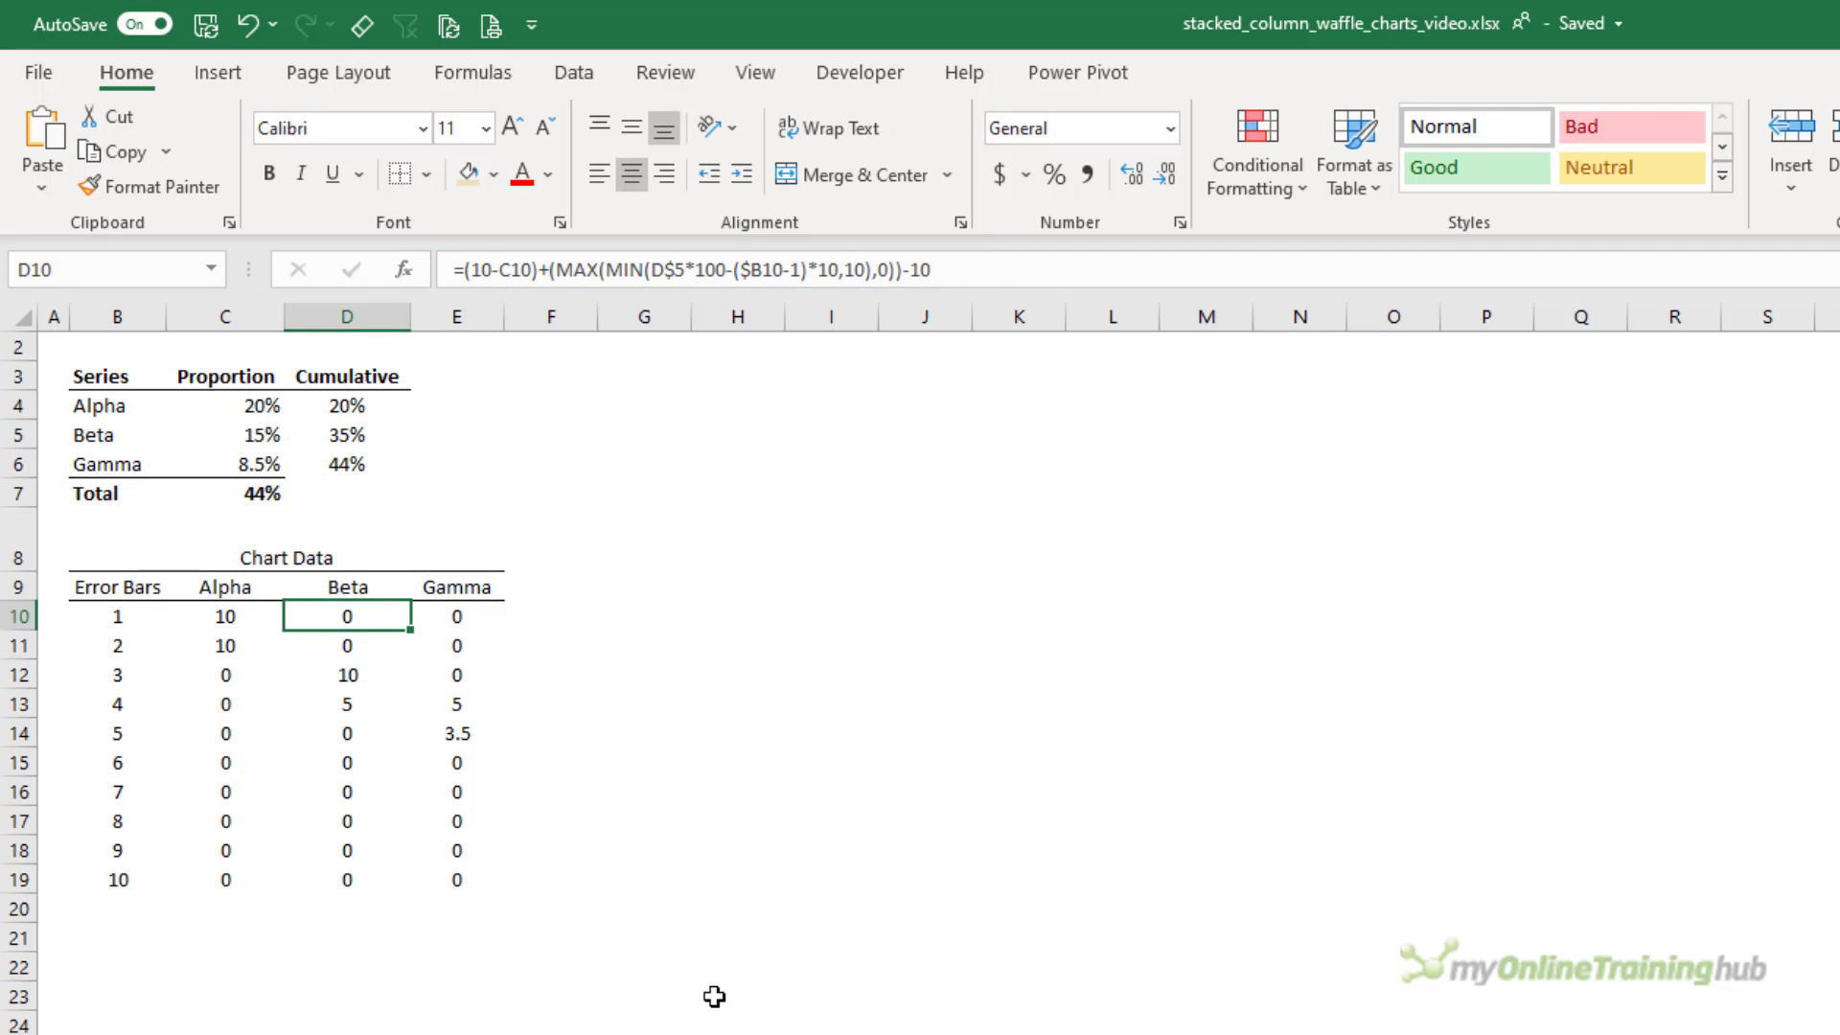
key(Left)
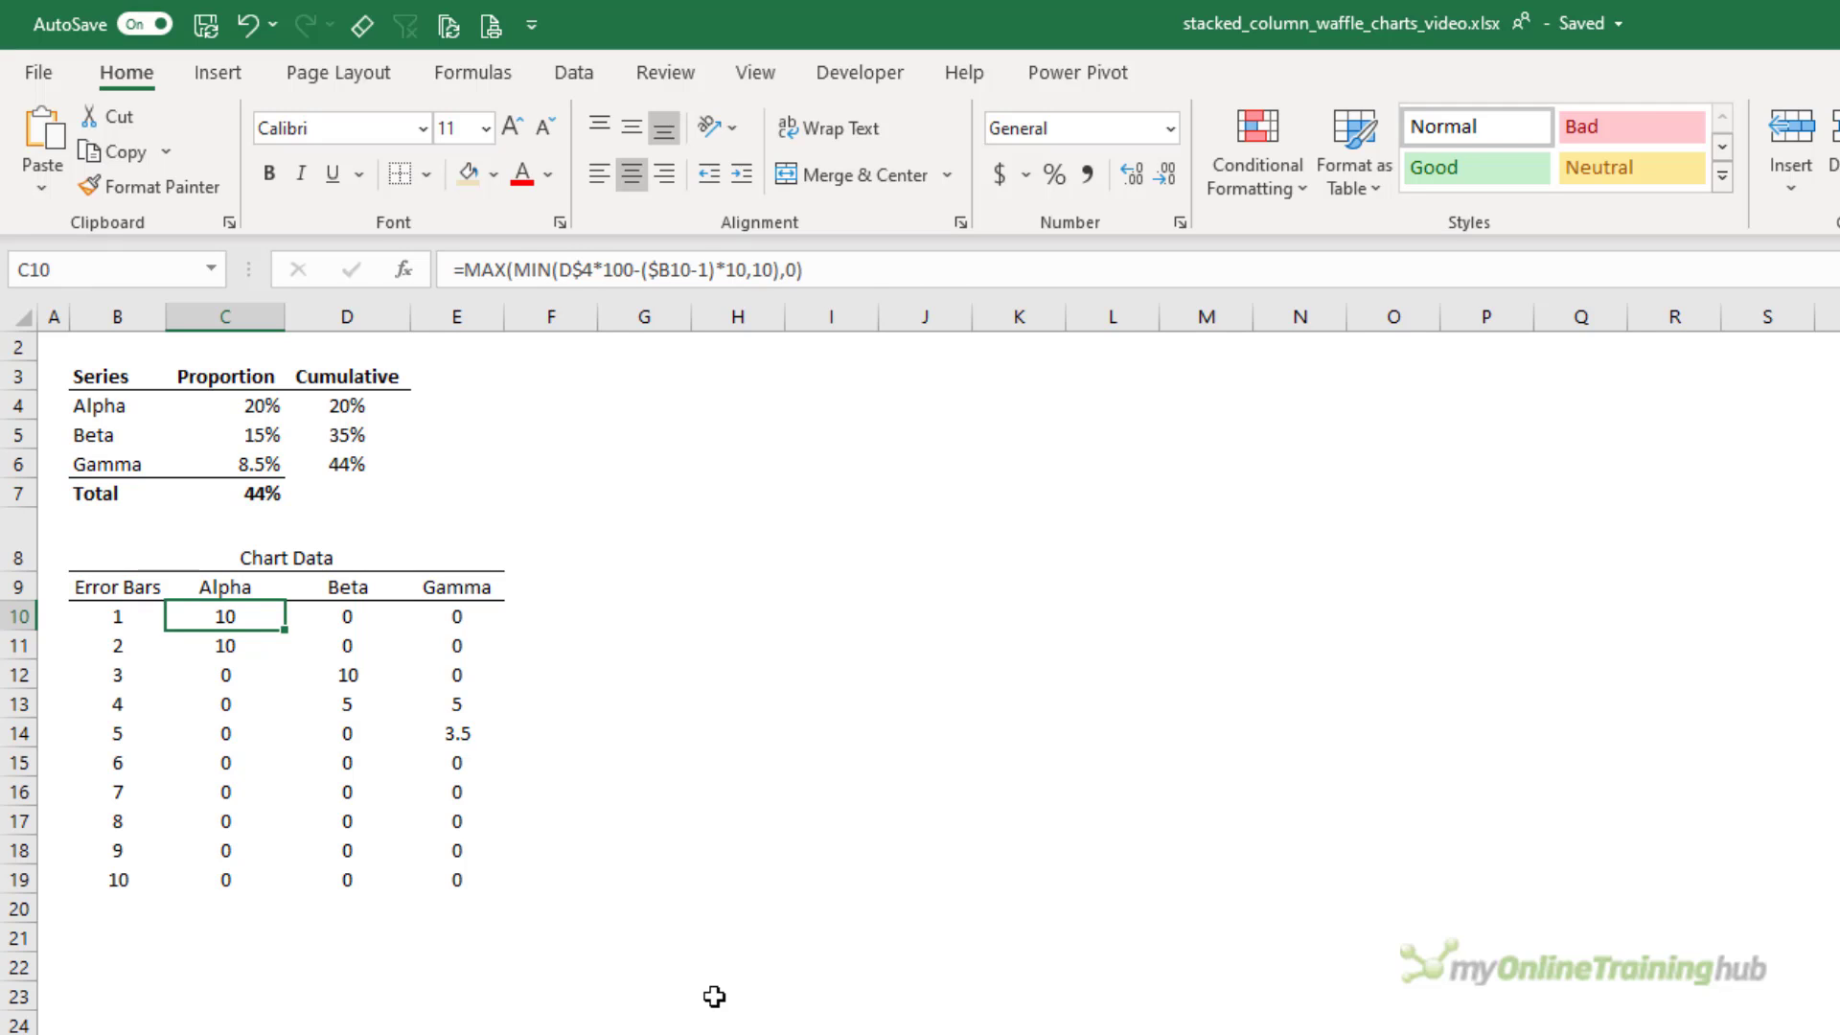
key(Right)
key(Right)
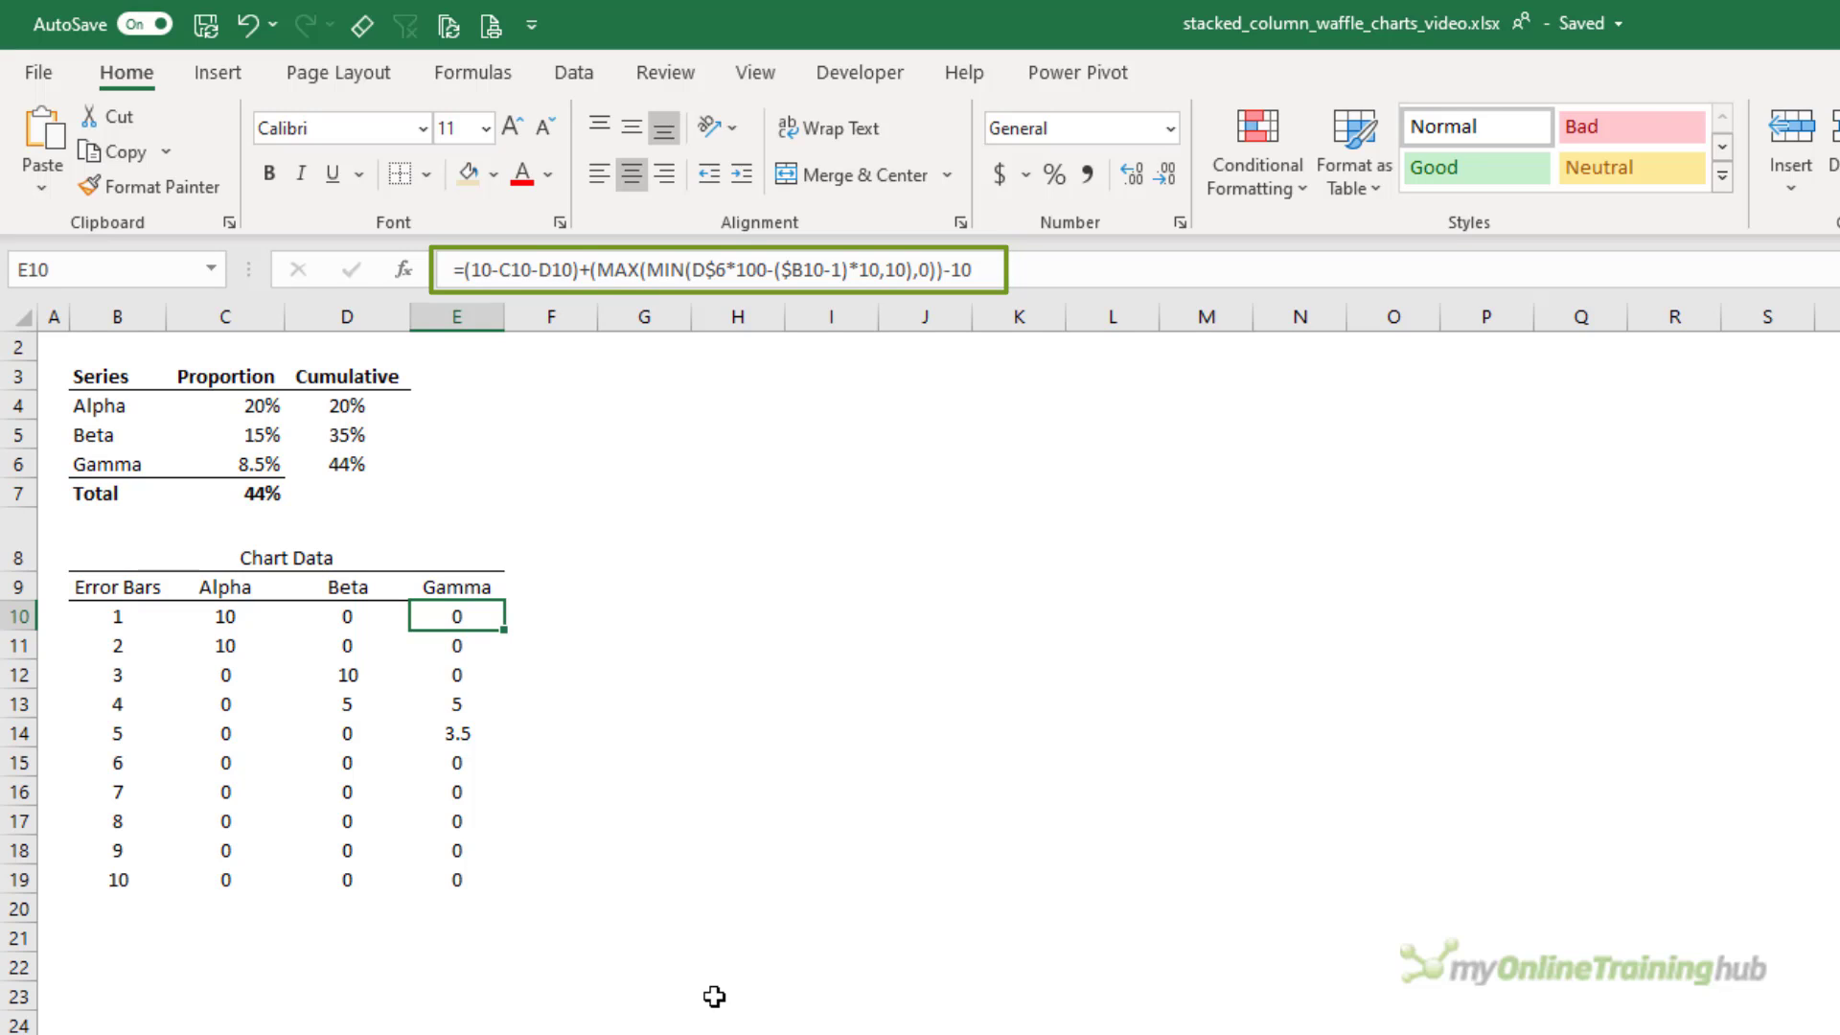
key(Left)
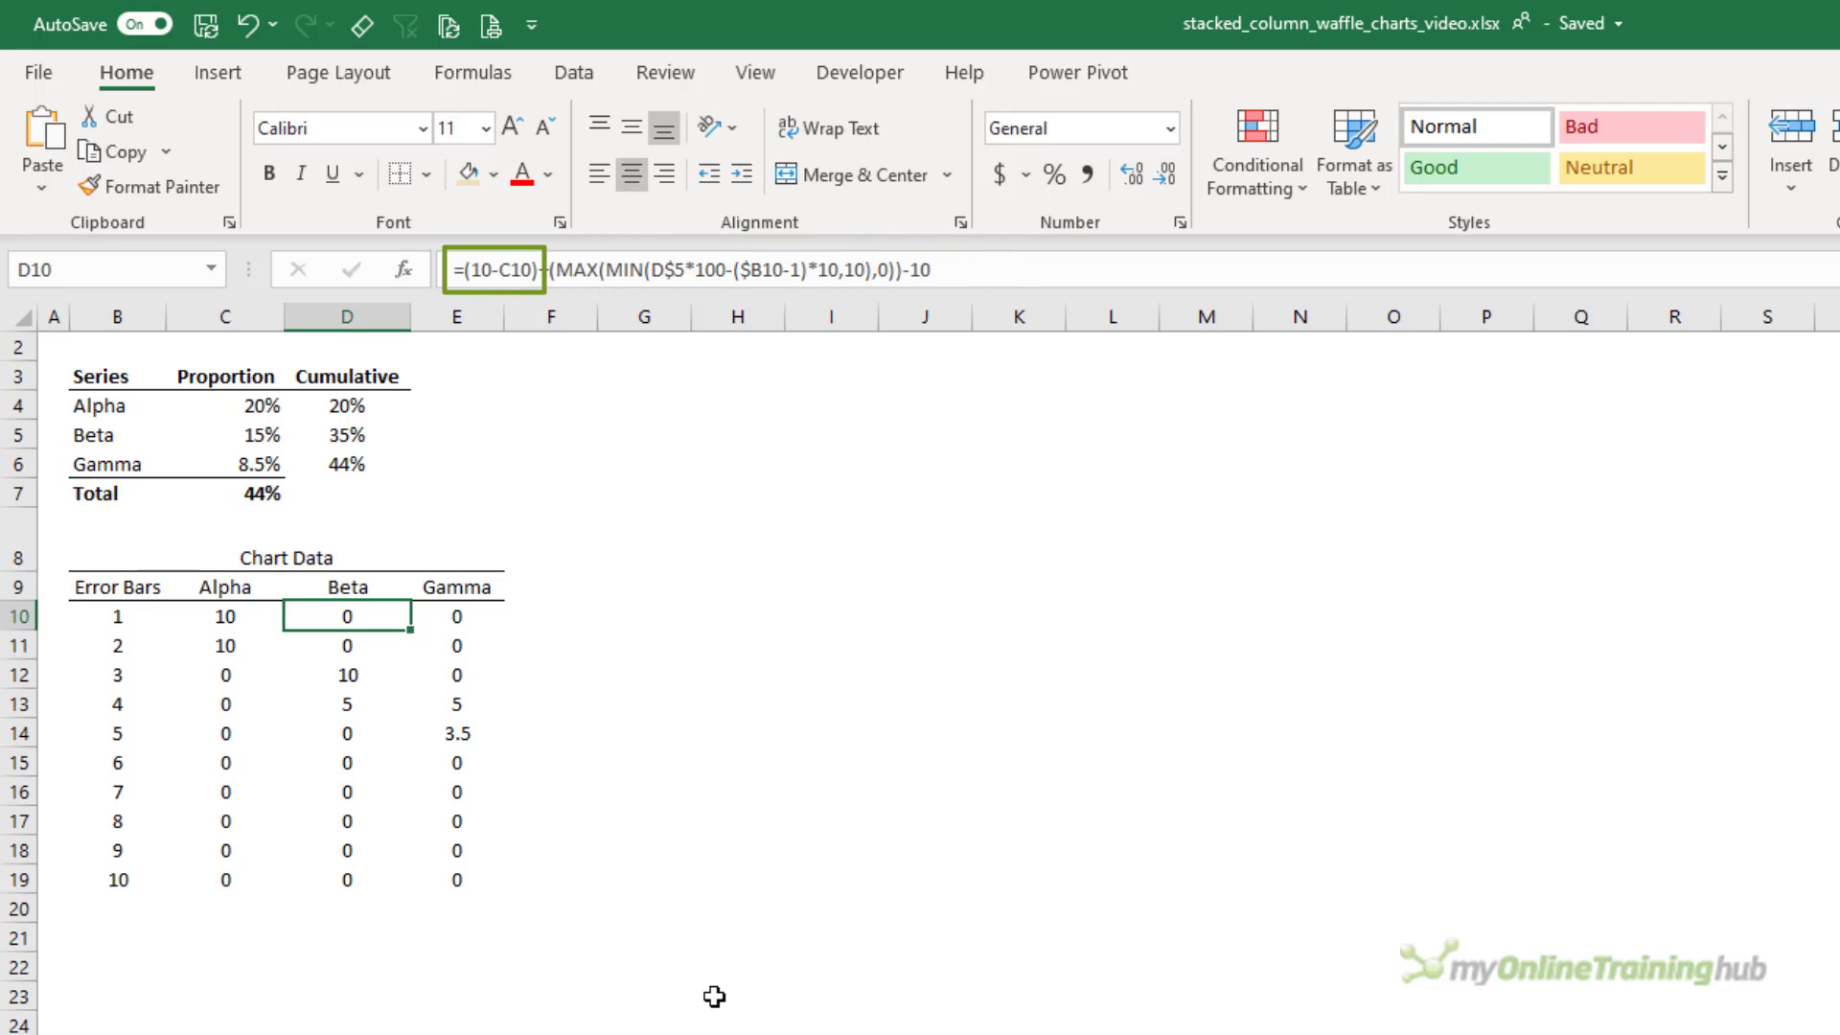
key(Right)
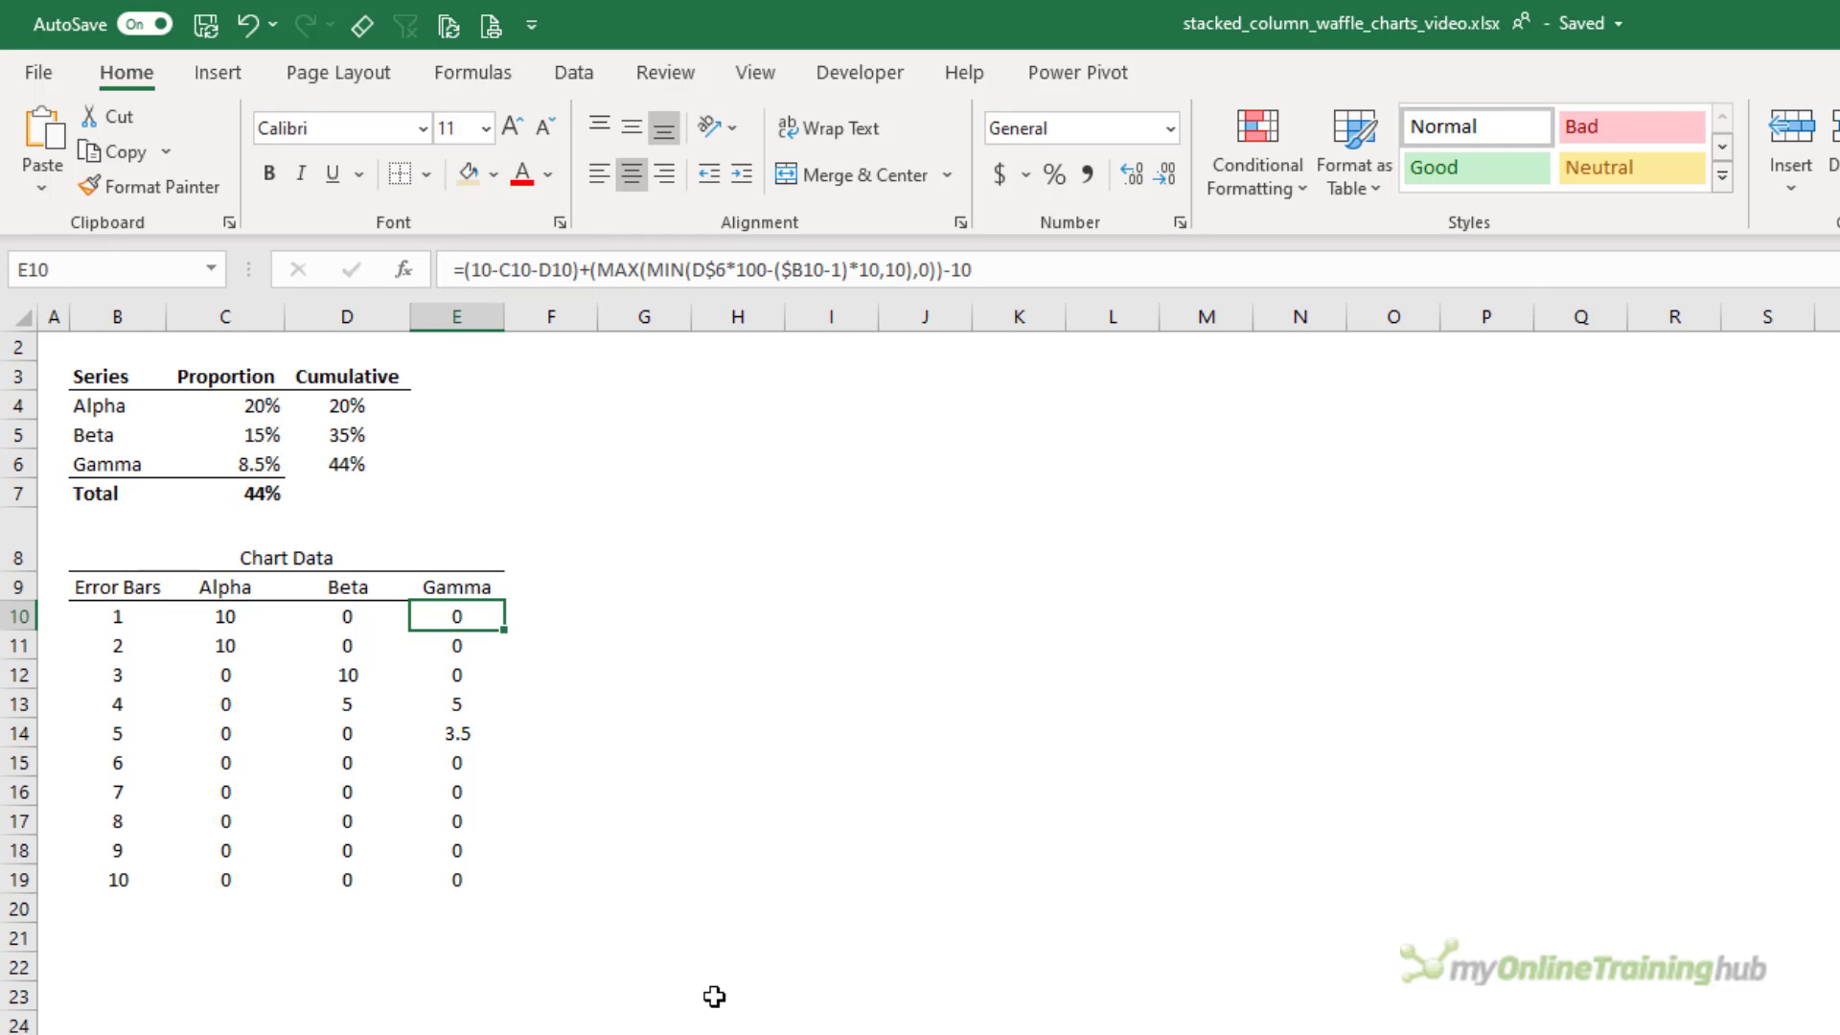
- Insert a stacked bar chart of Chart Data B9:E19 and change the Error Bars series' chart type
drag(129, 589, 464, 872)
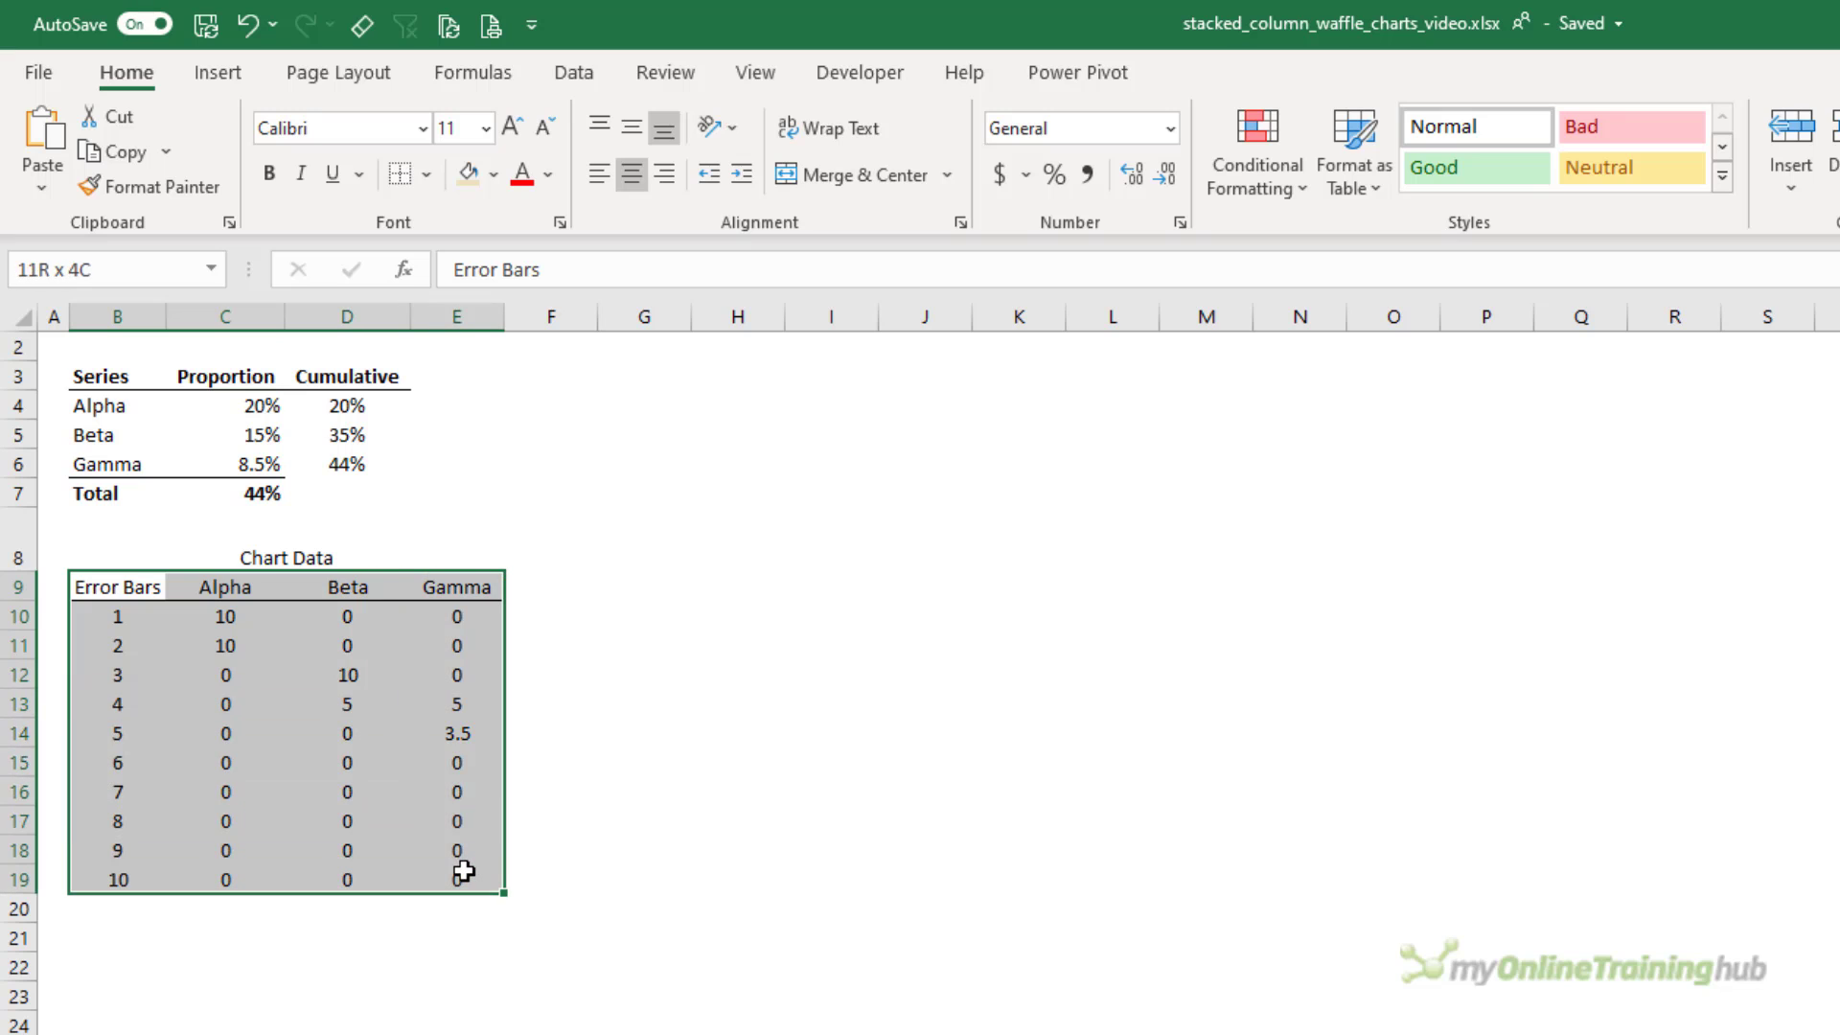
click(222, 73)
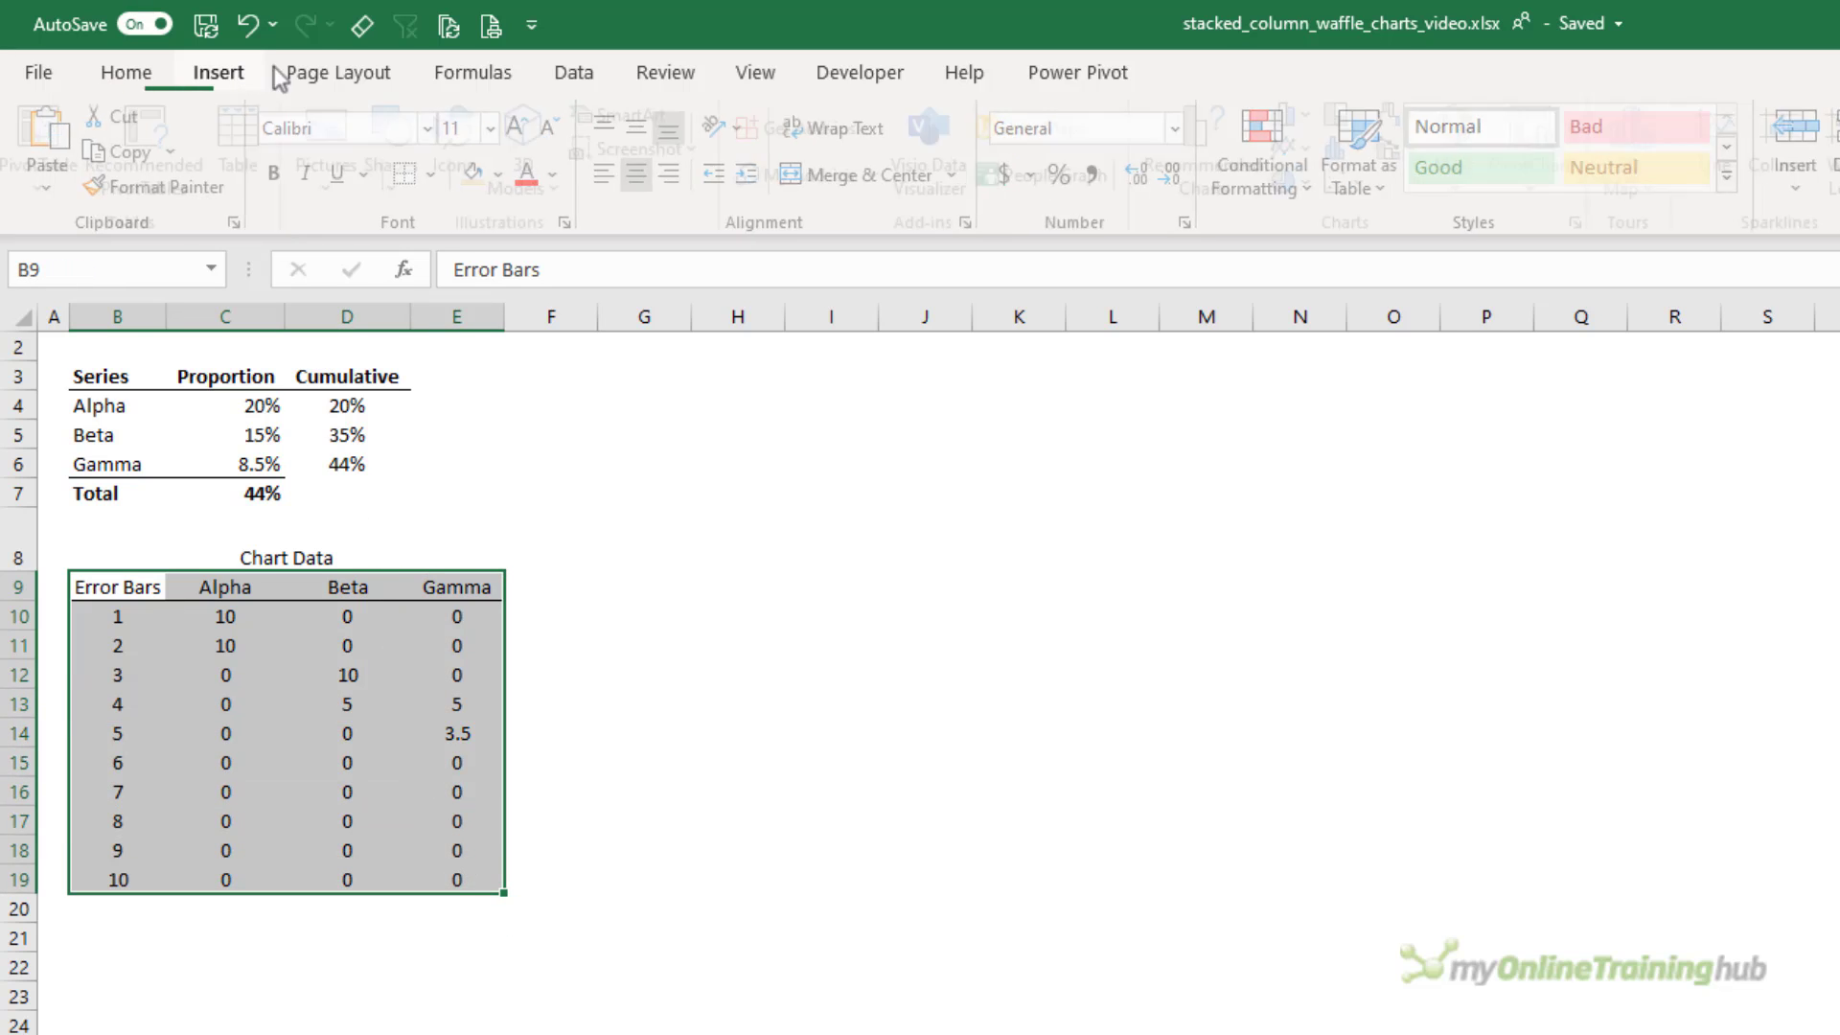
click(1305, 115)
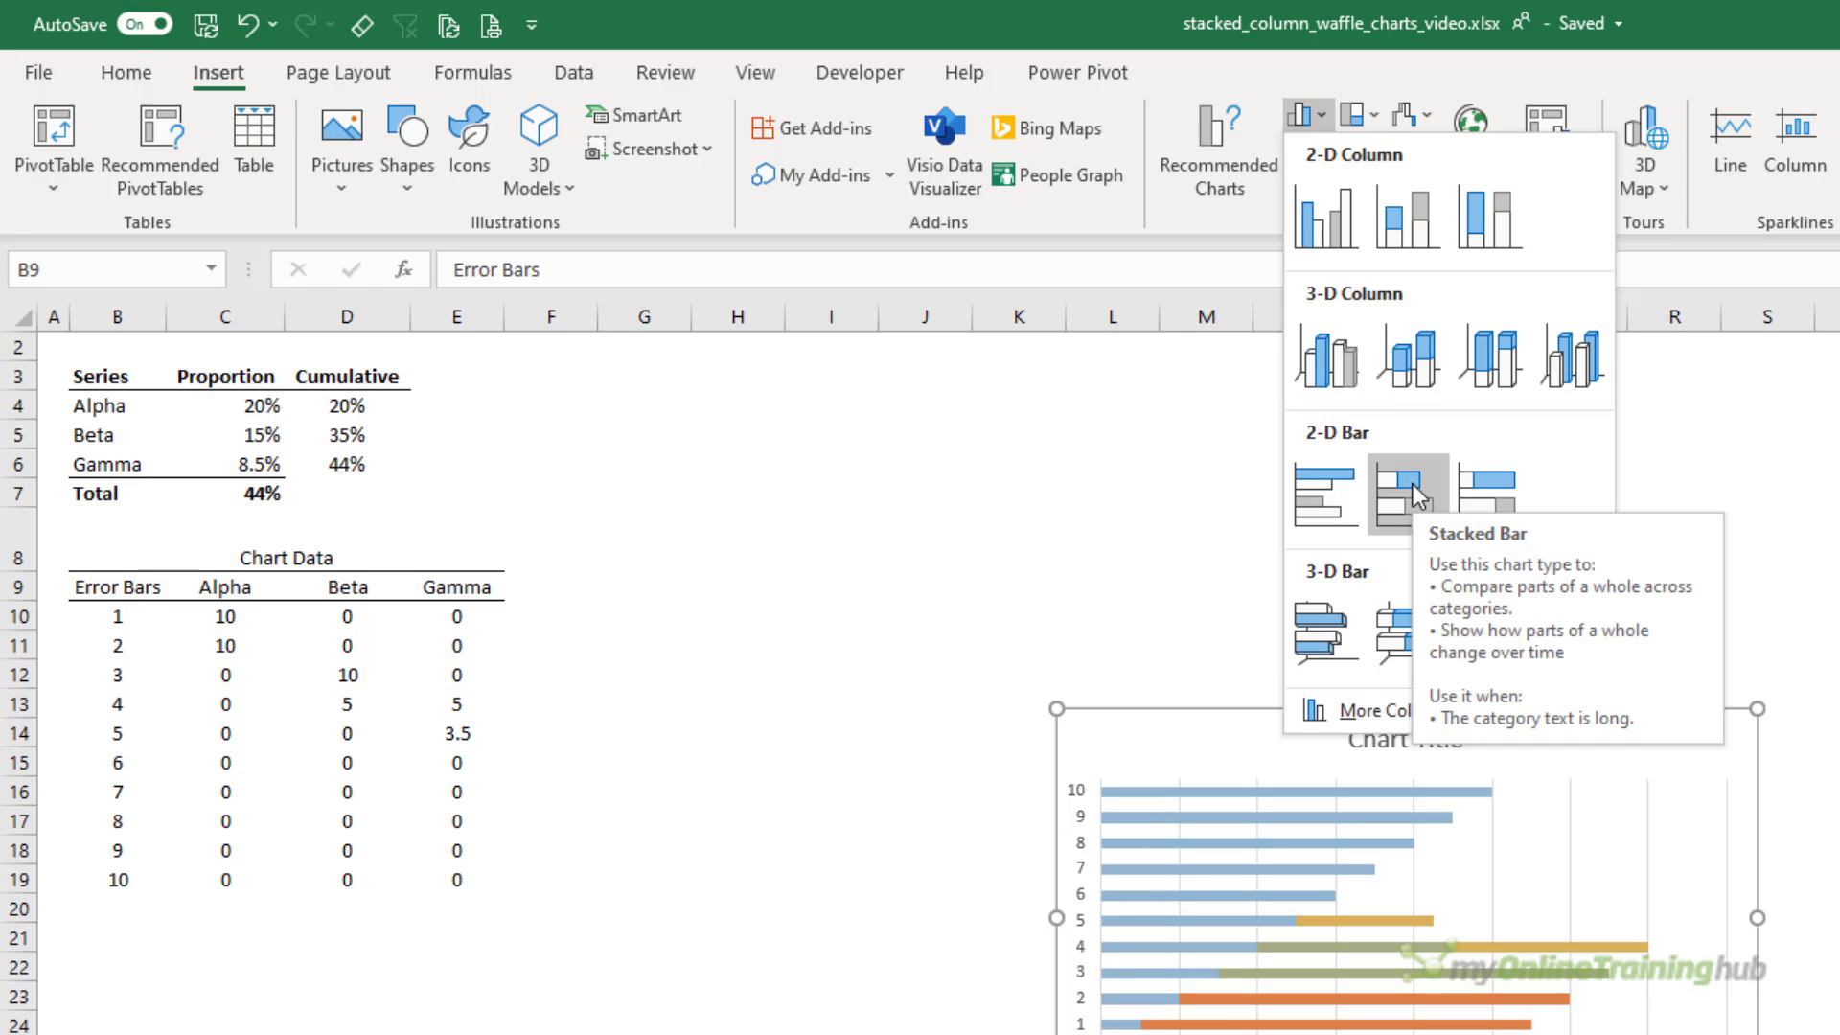
click(1417, 496)
drag(1220, 722, 734, 546)
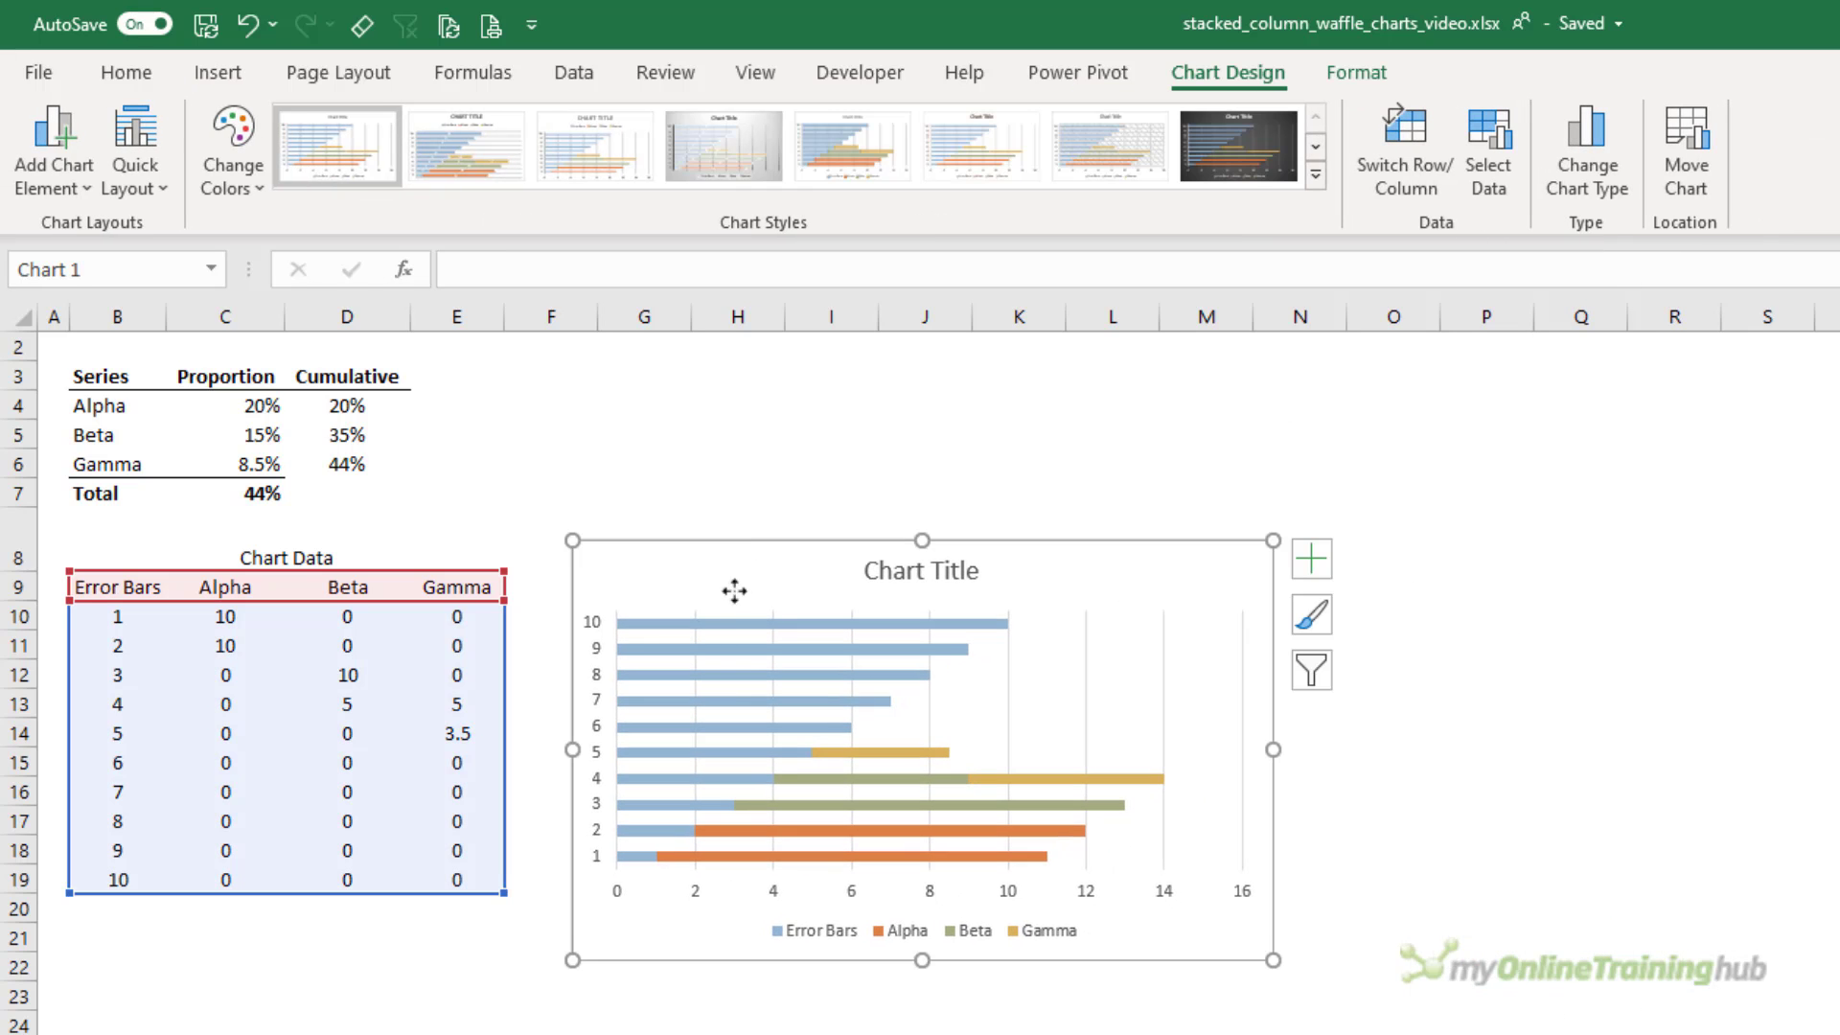
right_click(732, 647)
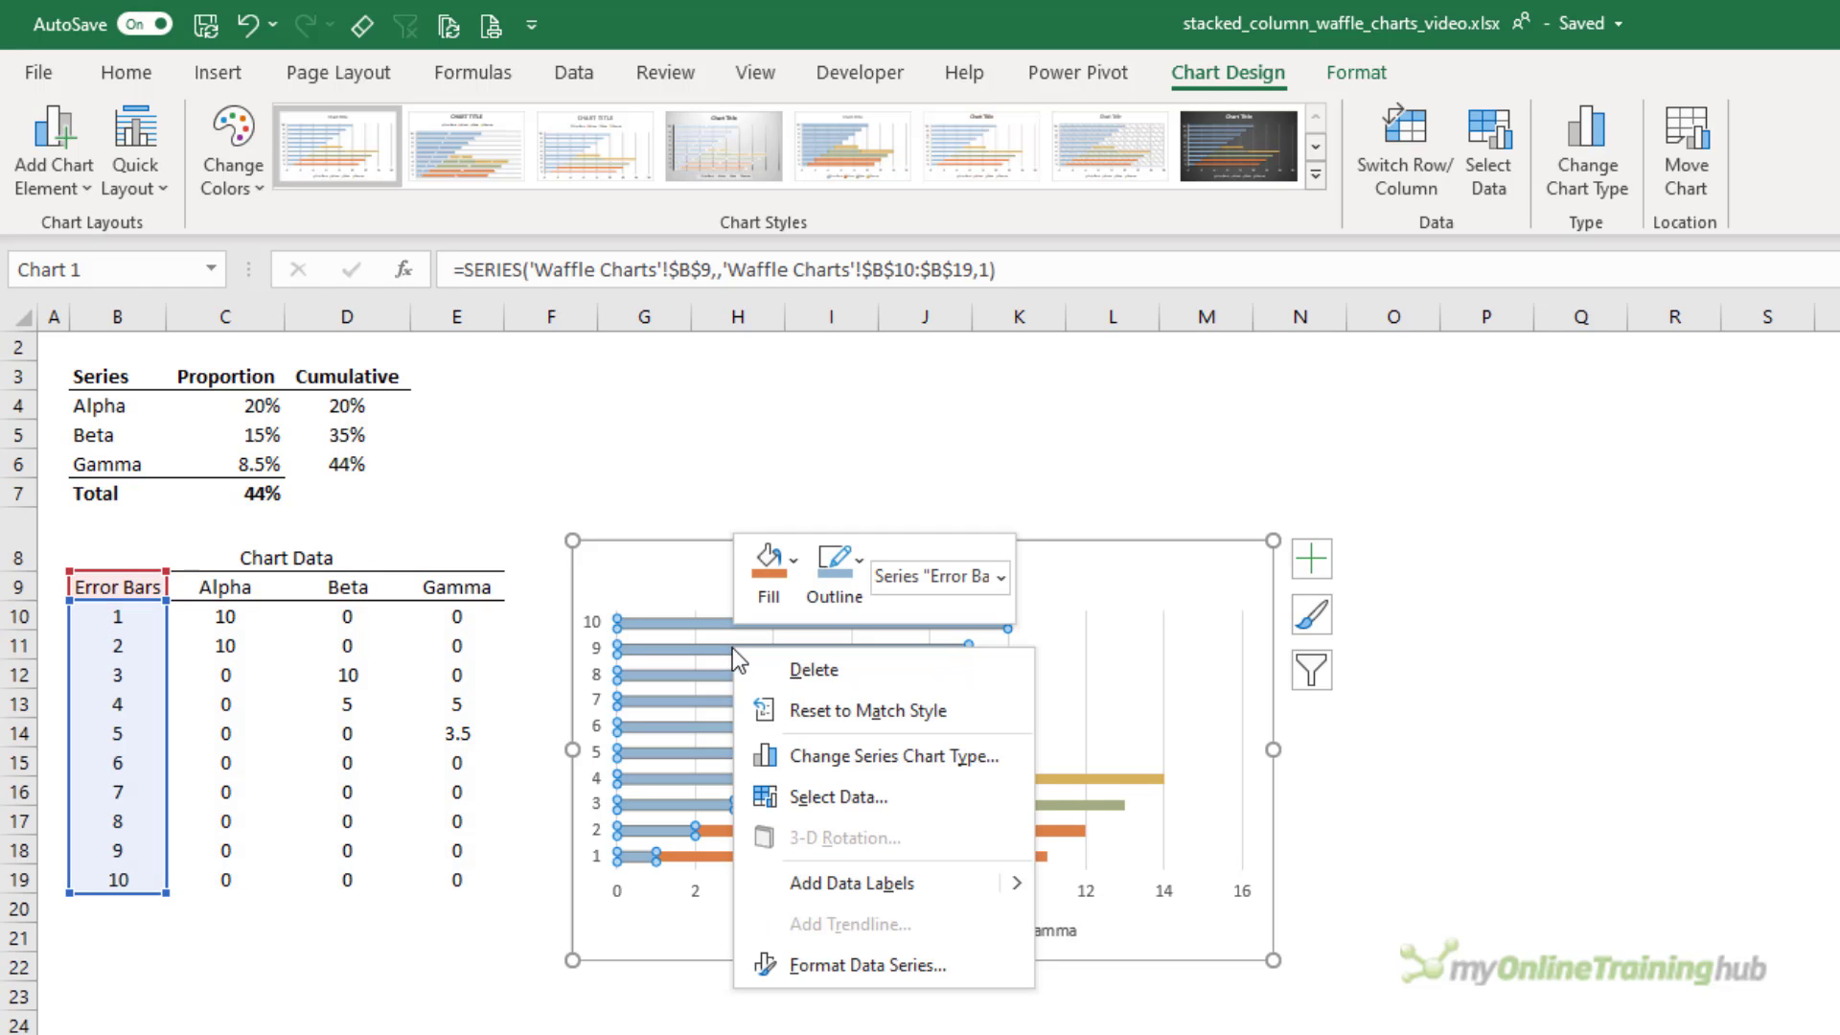
click(910, 767)
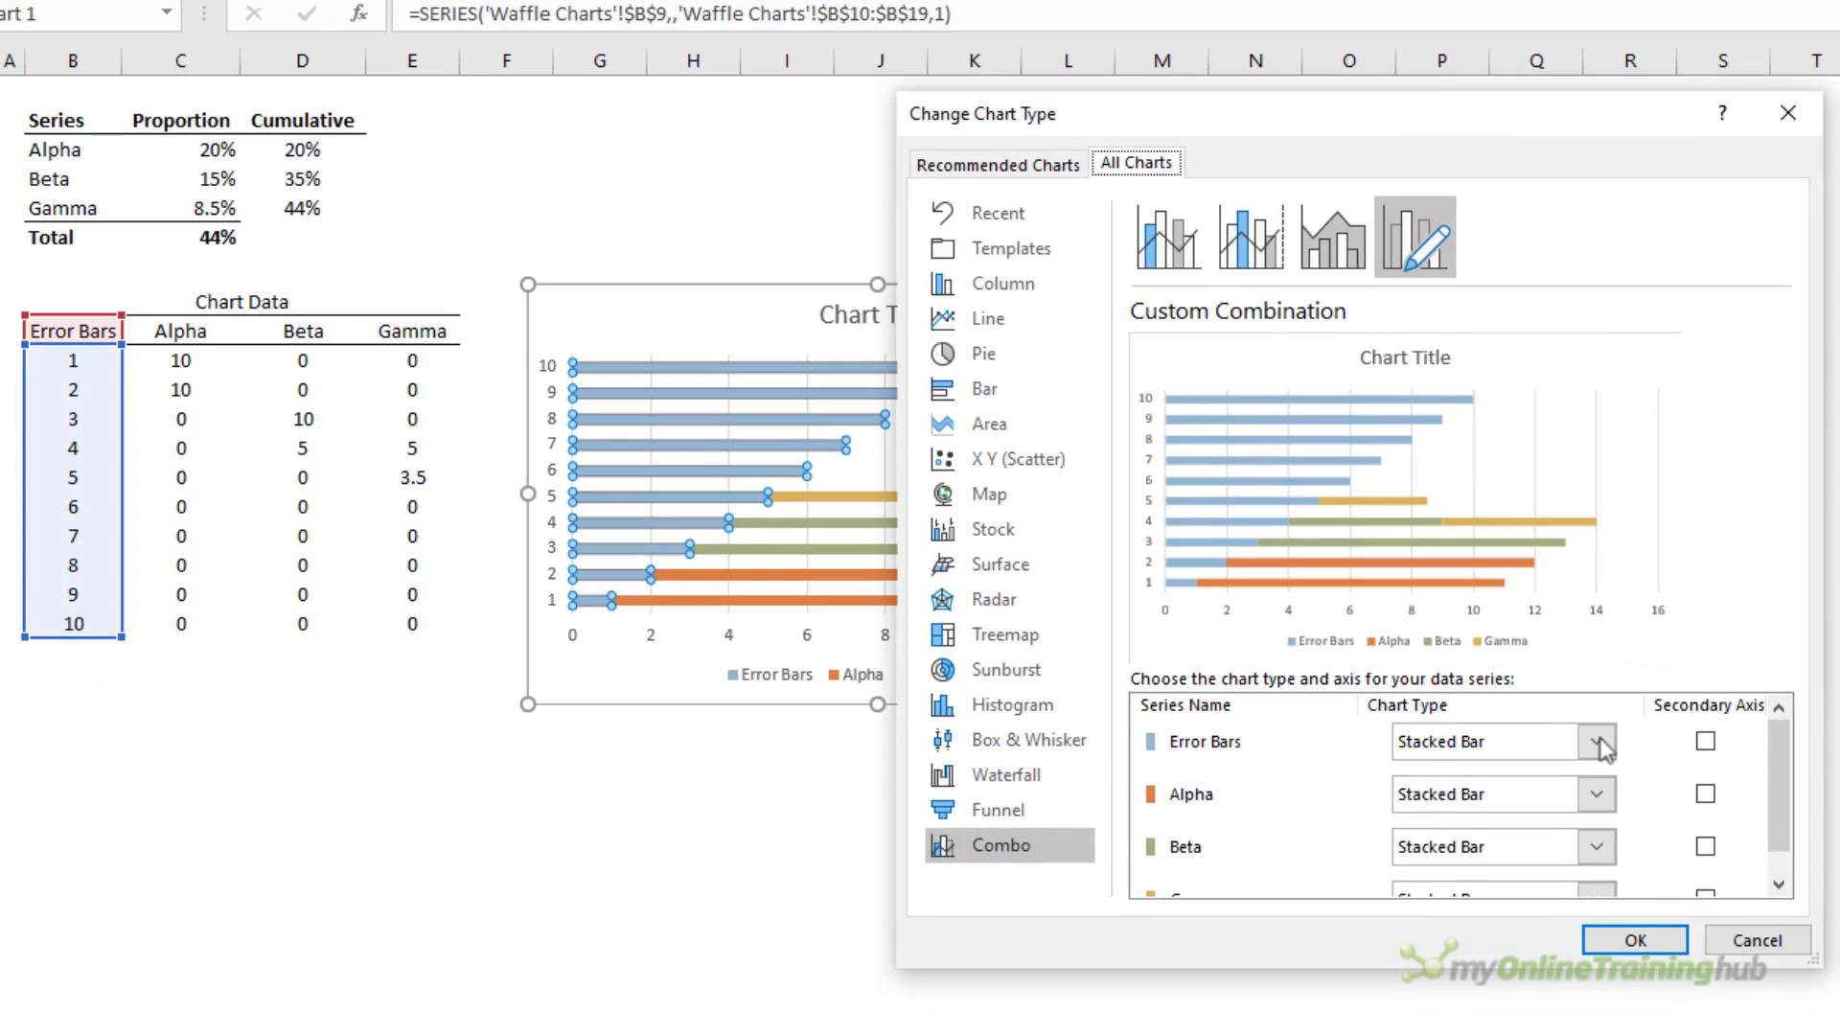
- Make the Error Bars series a Scatter with Straight Lines on the secondary axis
click(1597, 742)
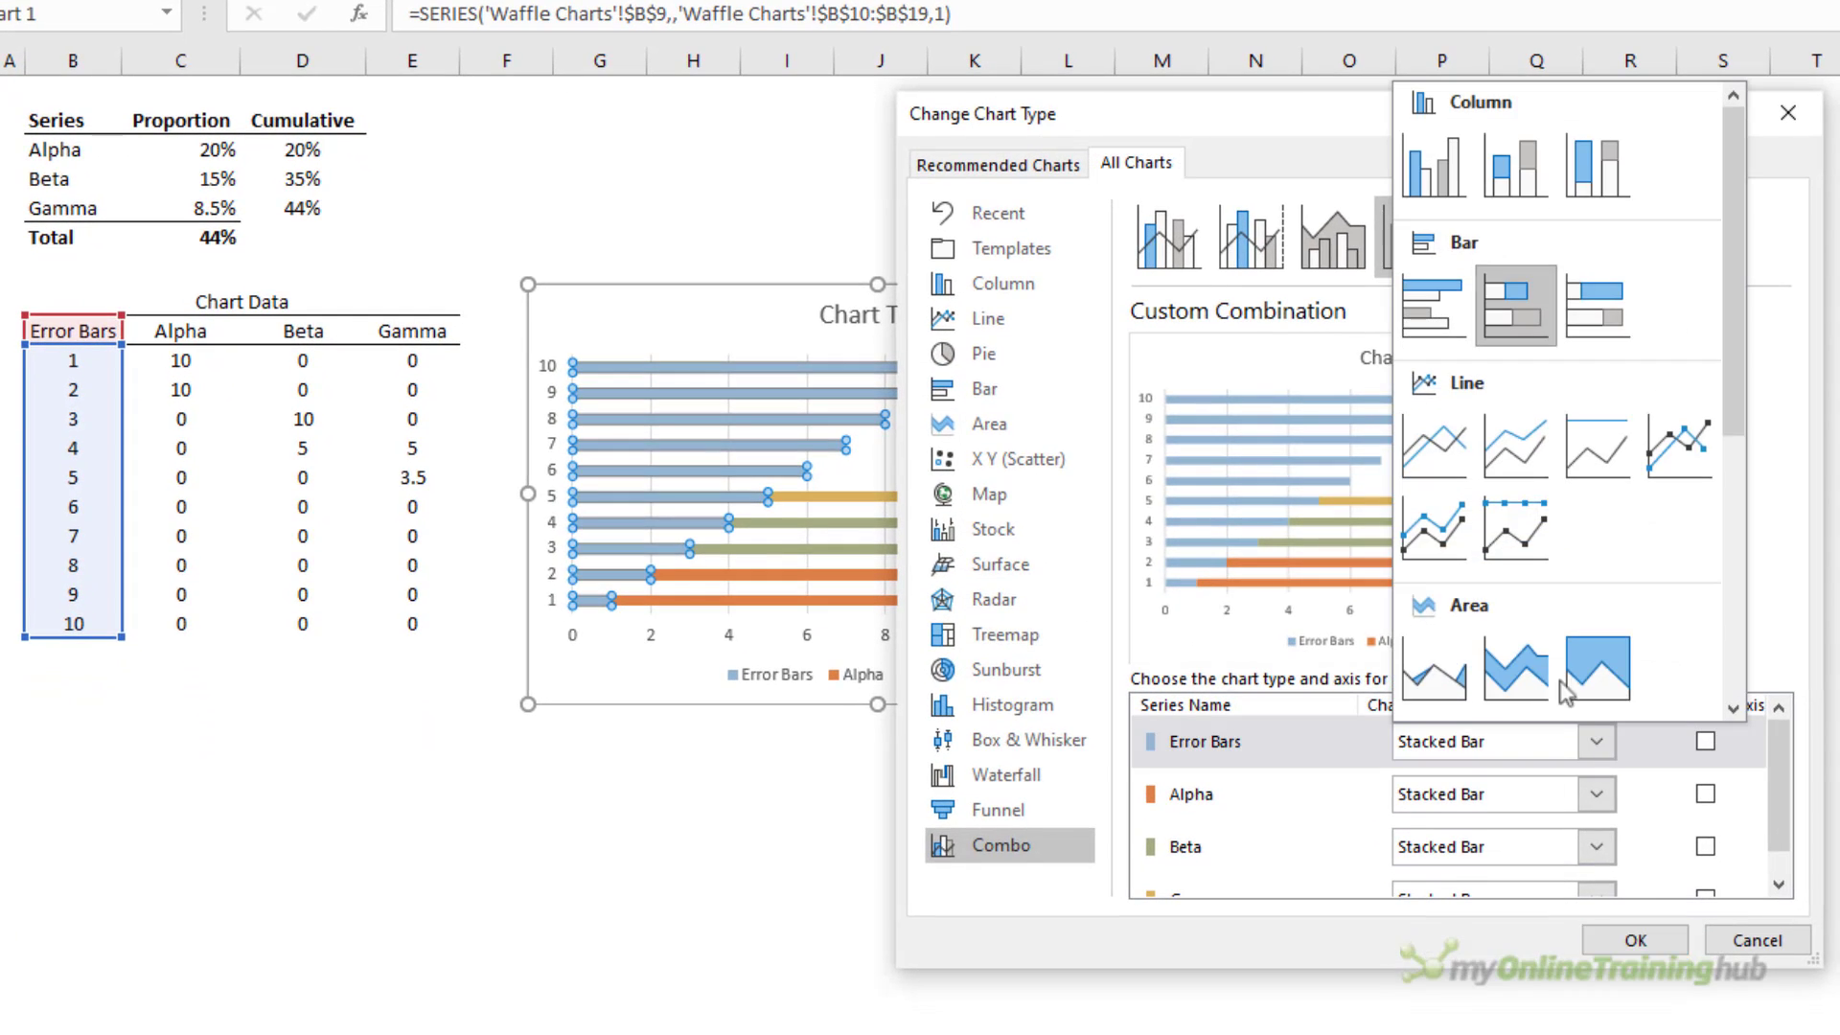
scroll(1452, 537, down, 5)
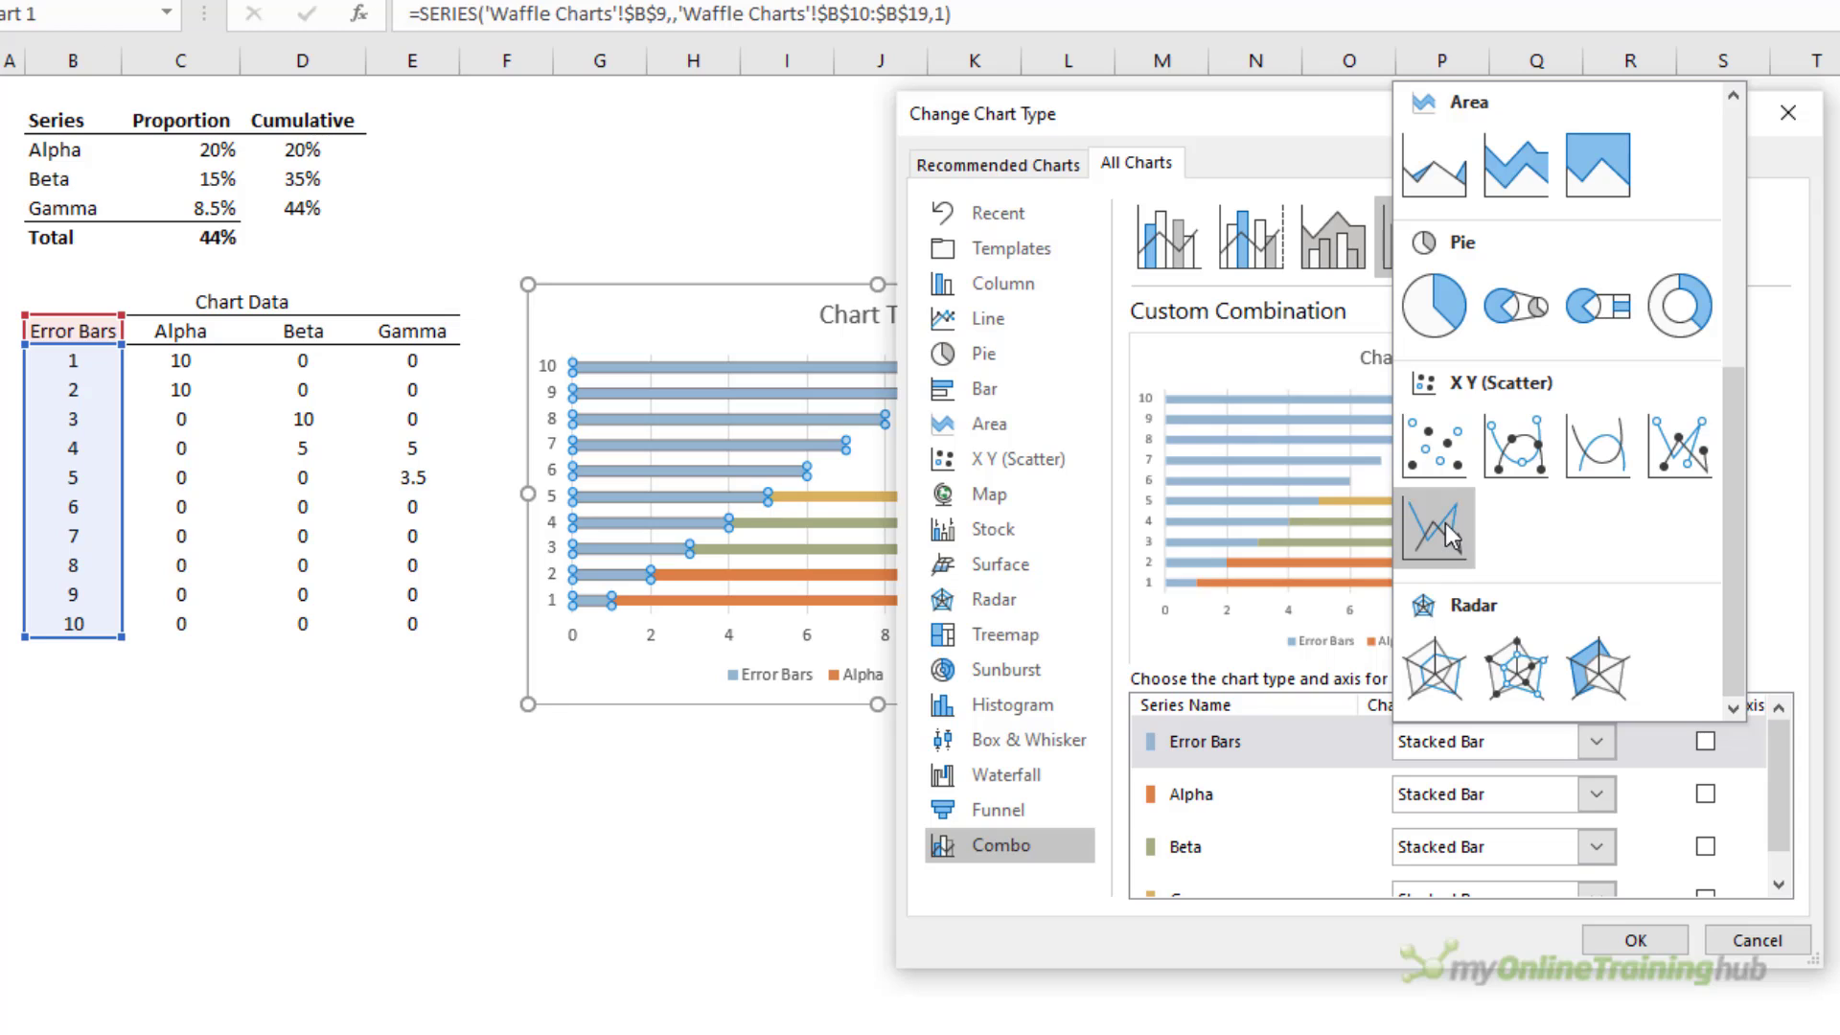
click(1435, 527)
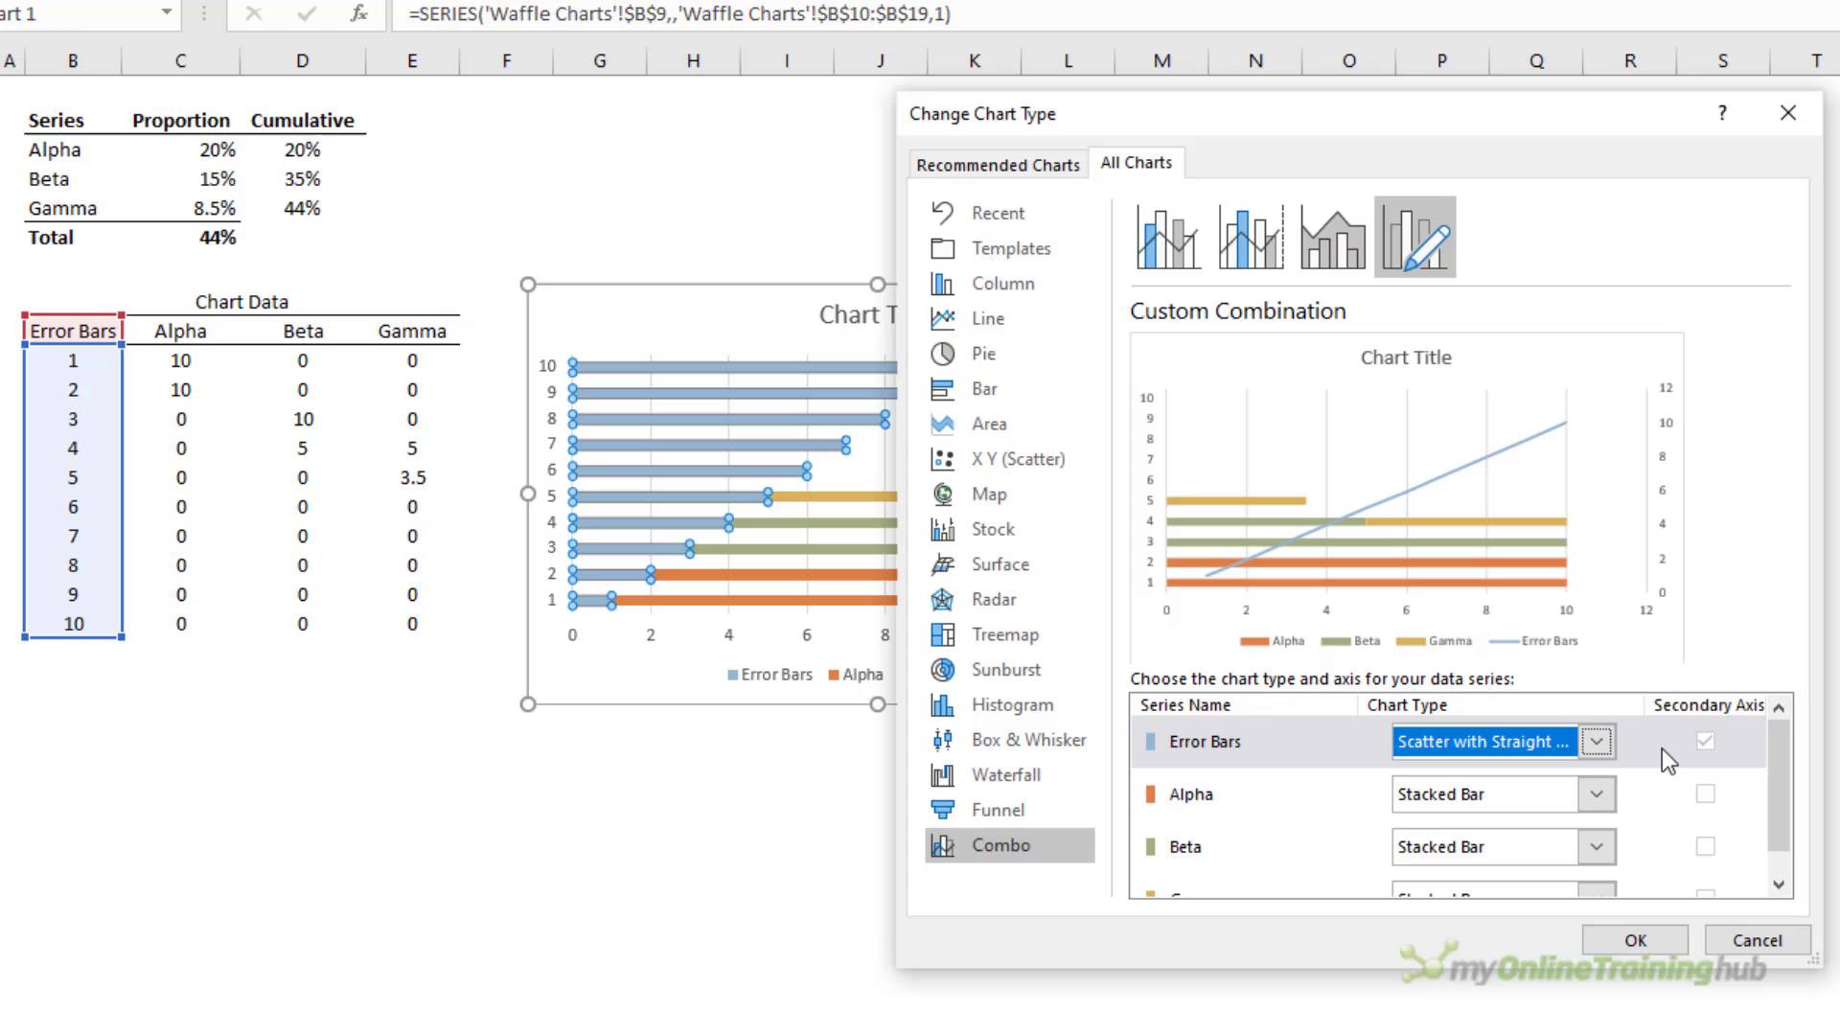
click(1661, 943)
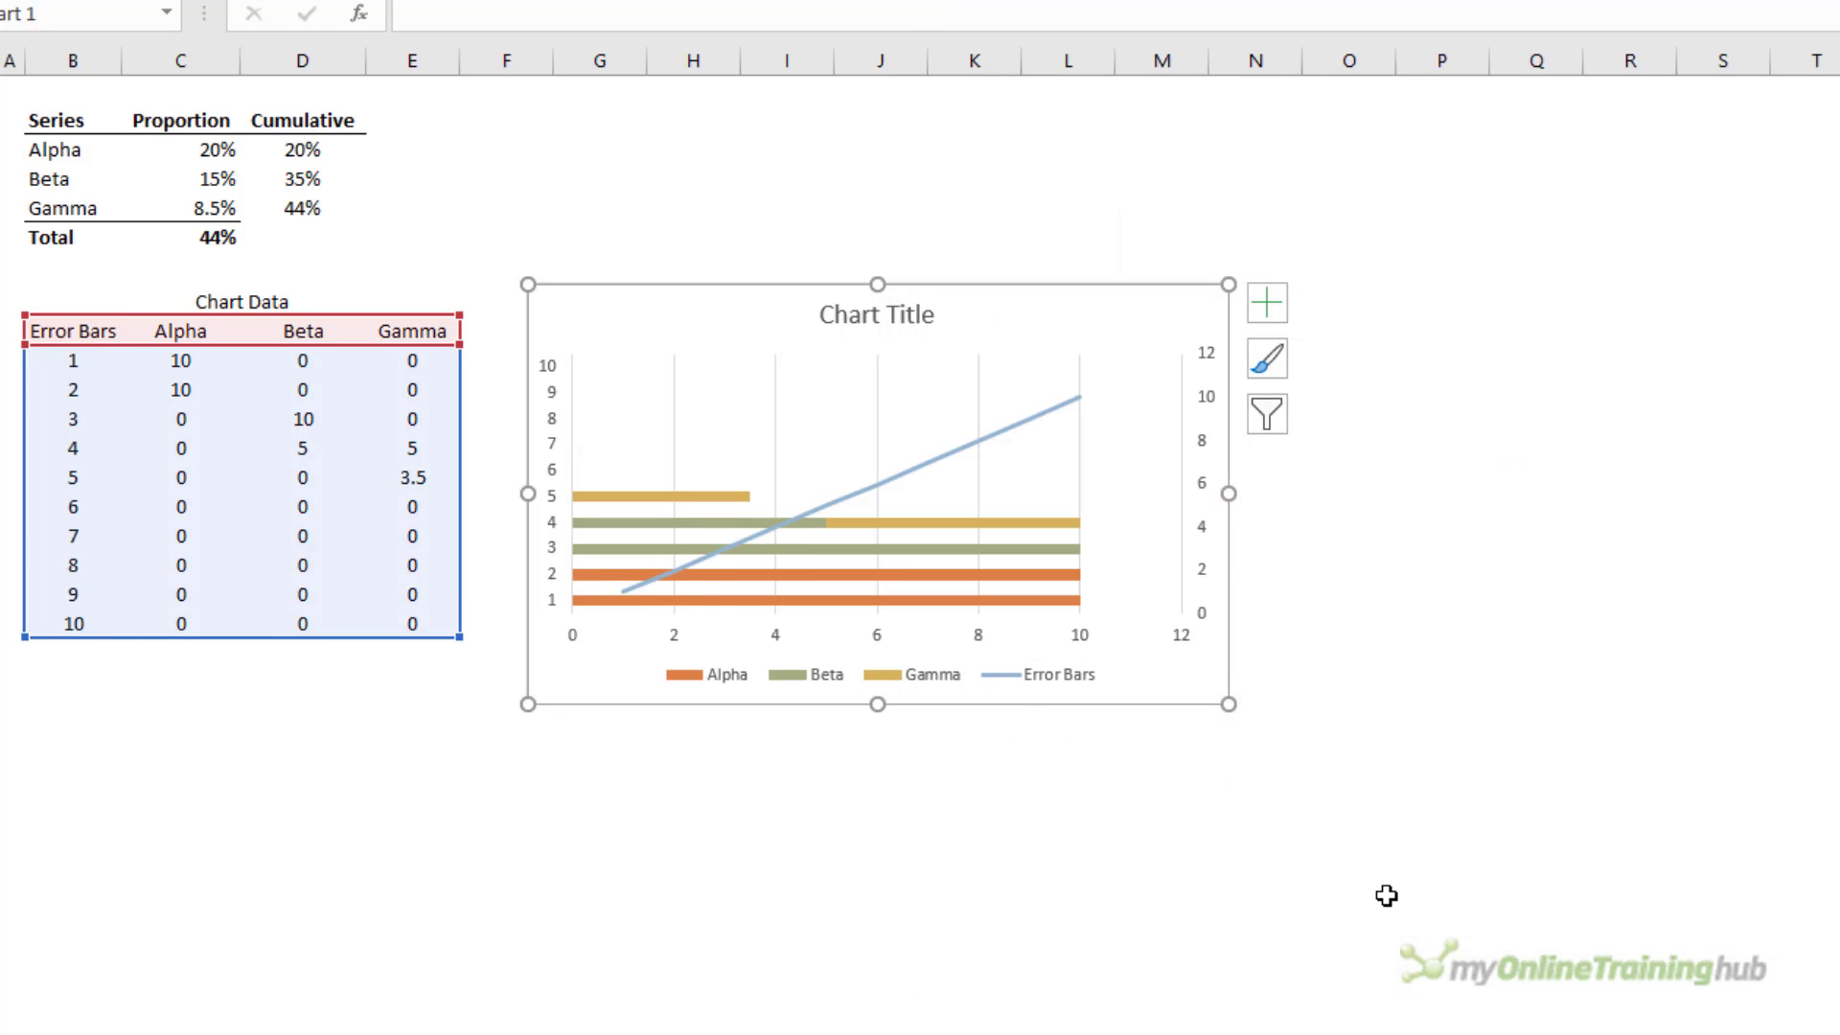
- Move the chart down-left over the data table and dock the Format Data Series pane beside it
click(629, 499)
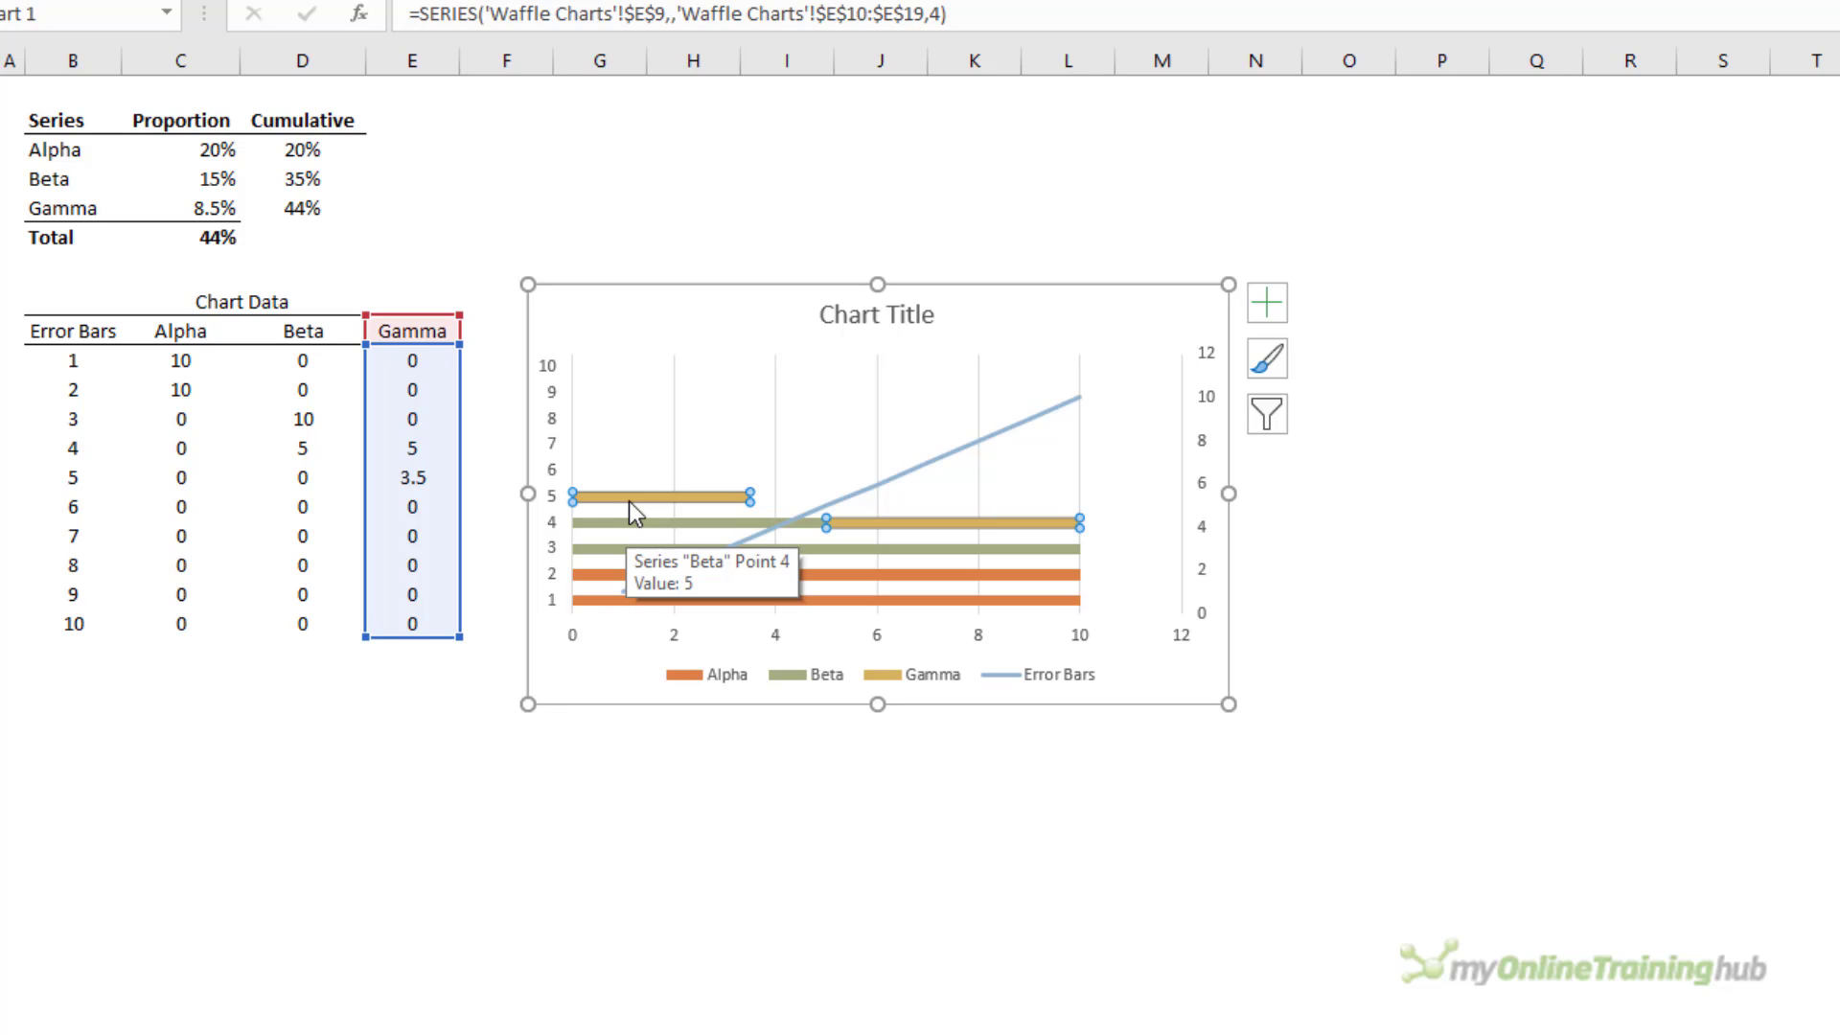
key(ctrl+1)
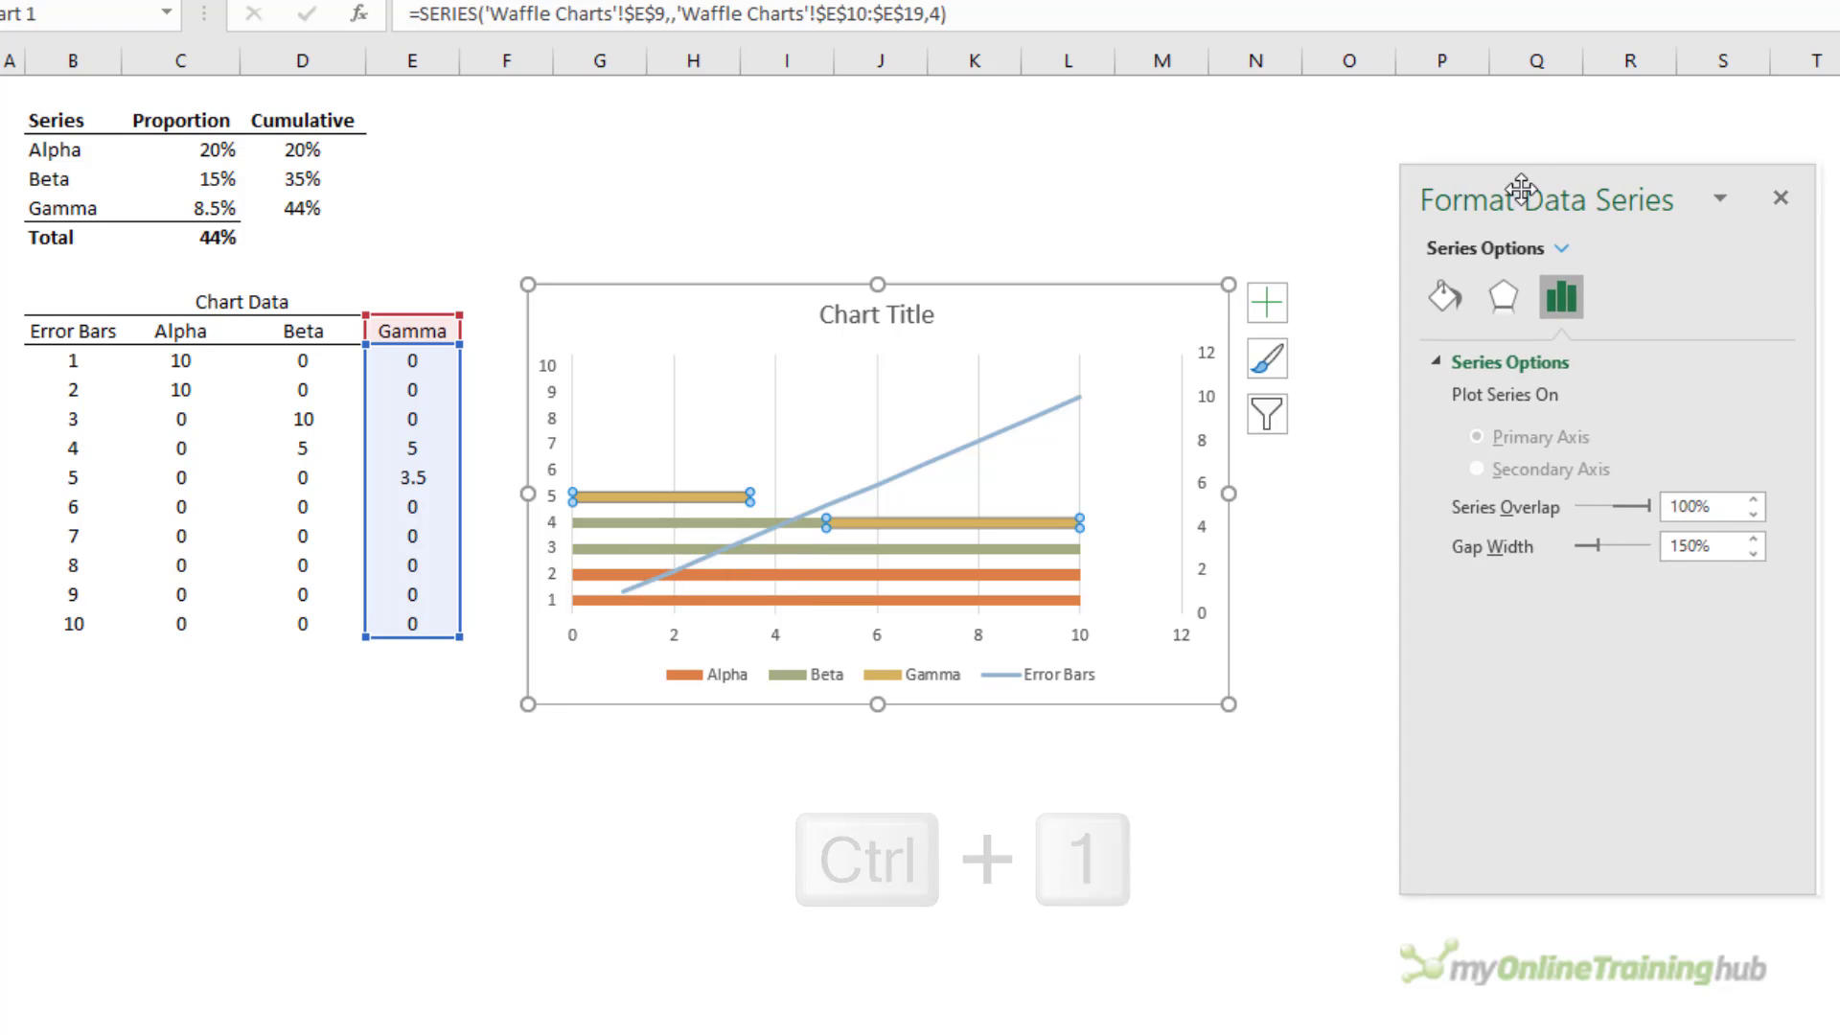
drag(1039, 288, 628, 485)
drag(1368, 181, 1005, 108)
drag(1125, 828, 1125, 1033)
- Set the Gamma series gap width to 0%
click(452, 718)
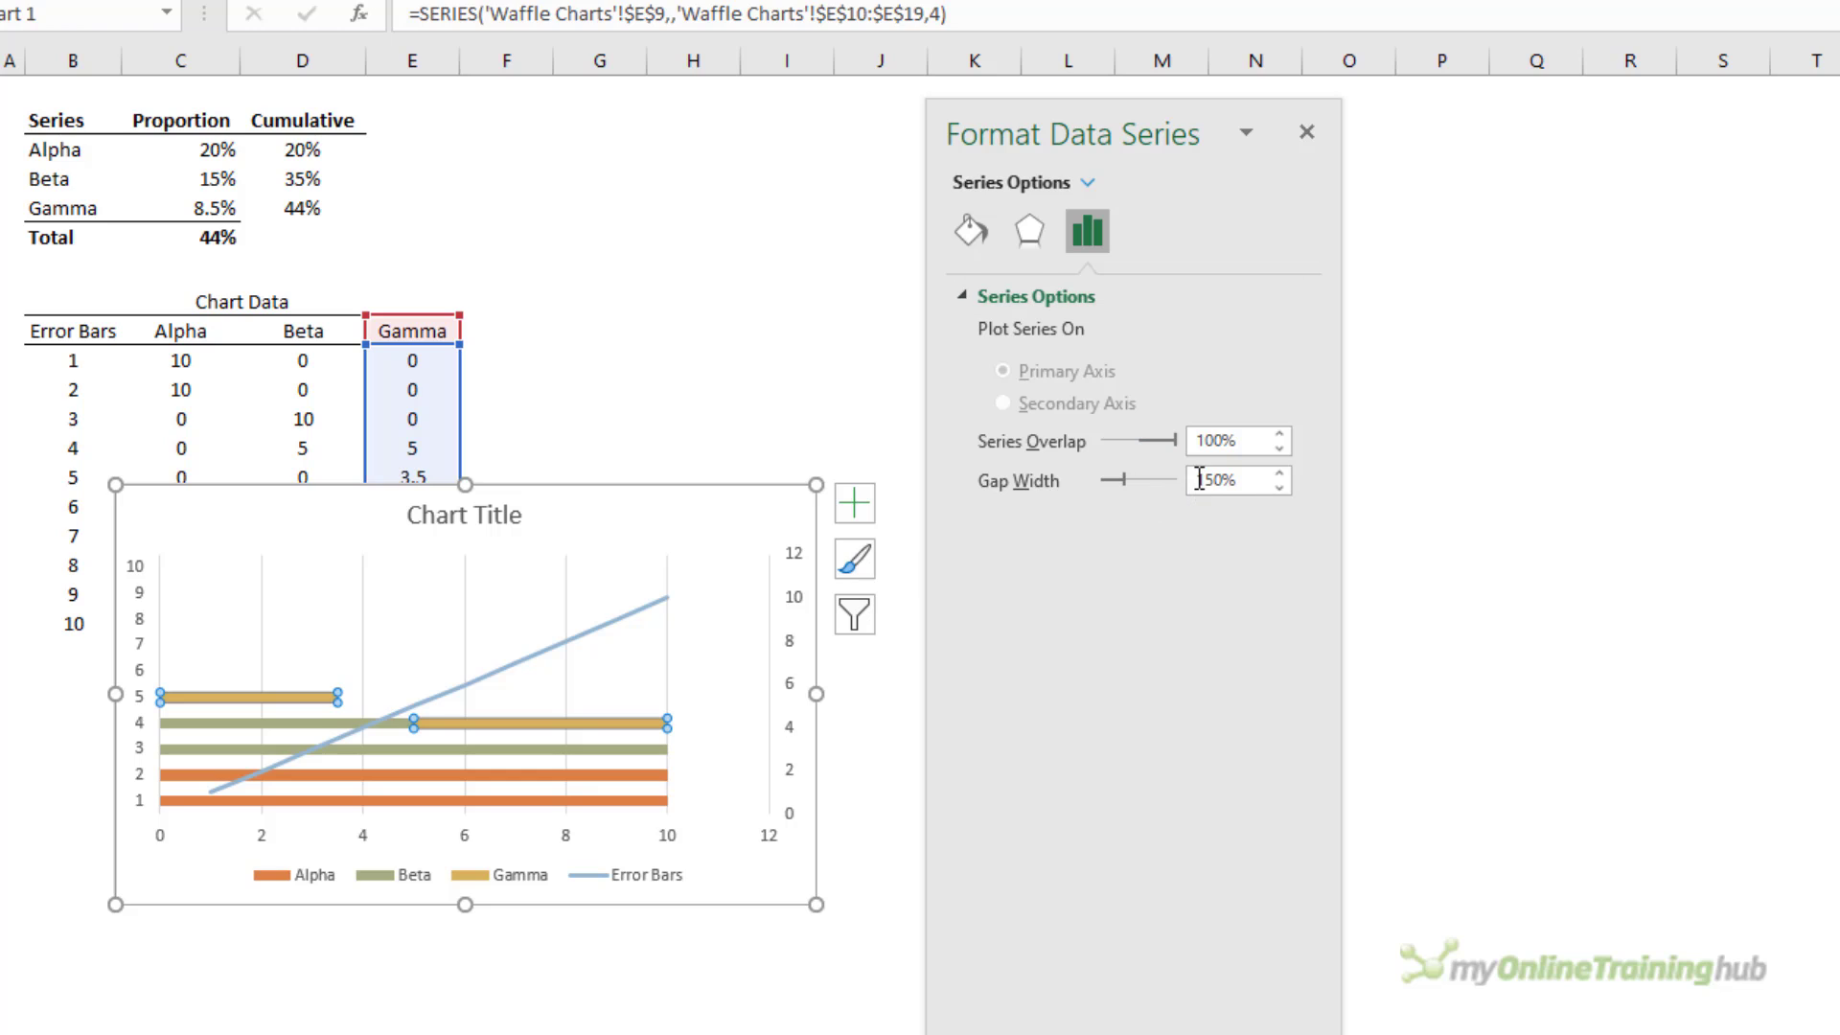
drag(1199, 479, 1273, 479)
text(0)
key(Return)
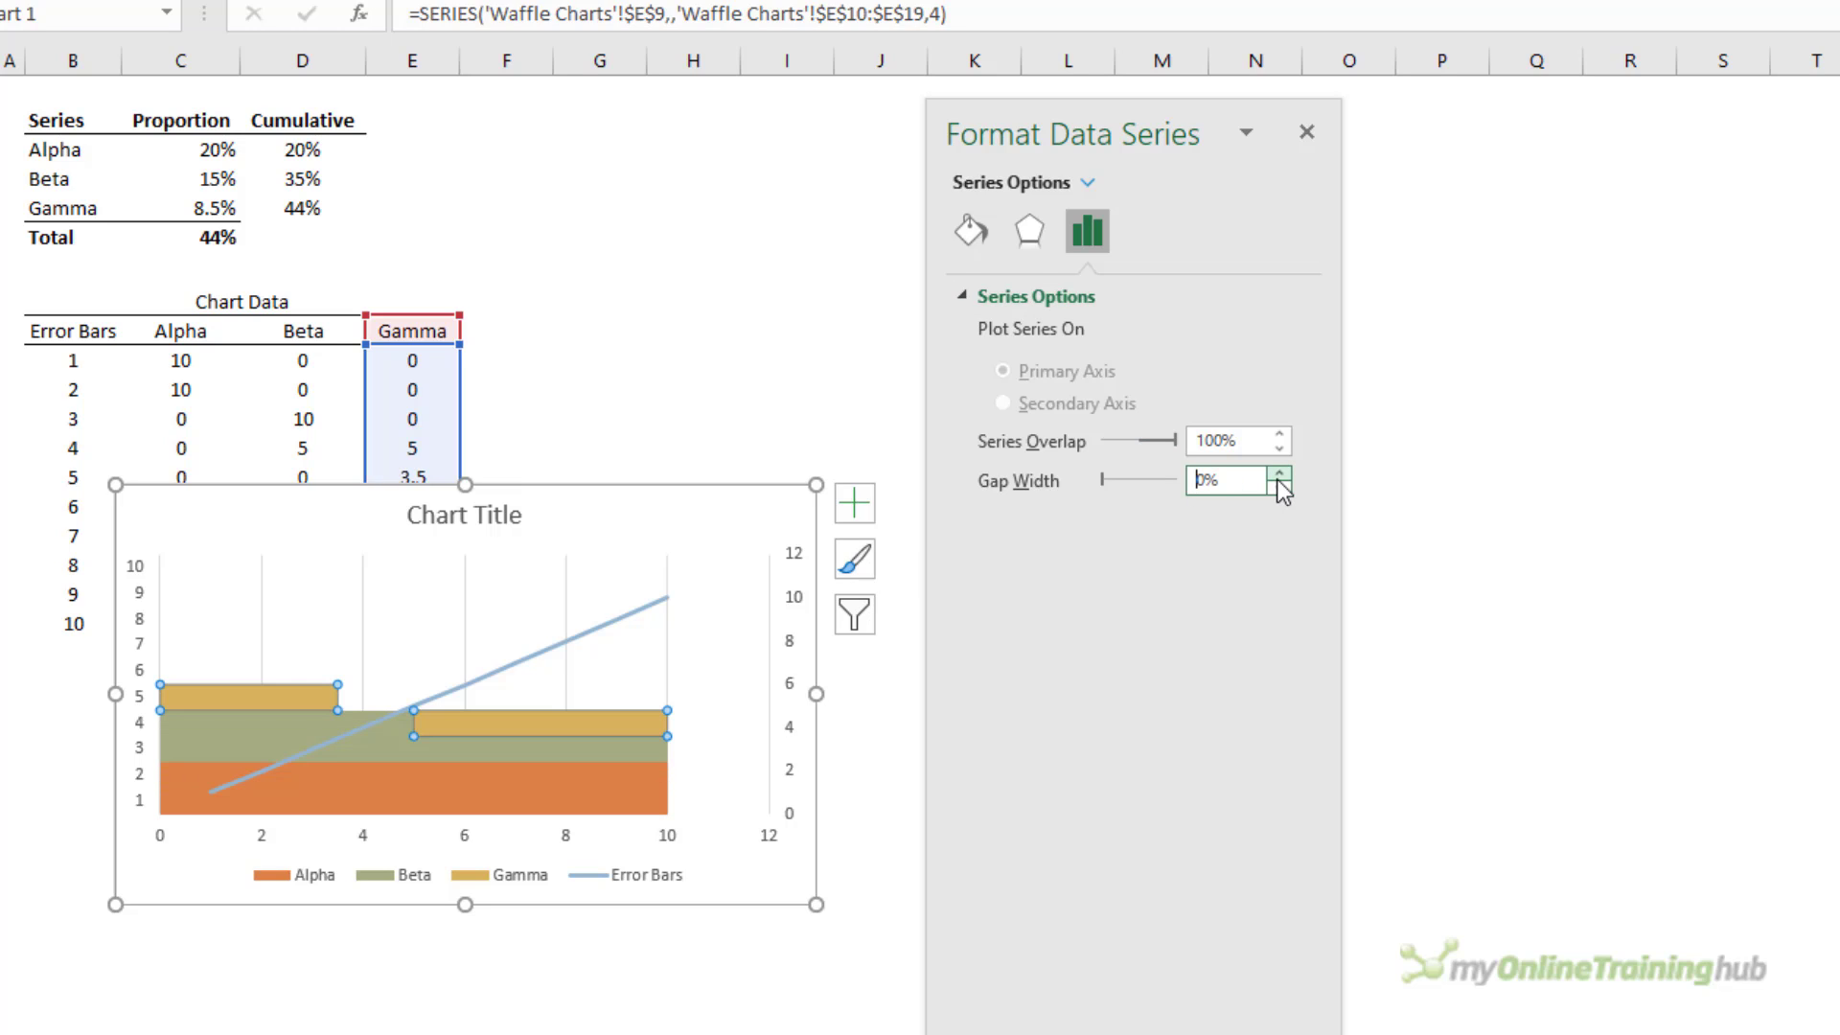
- Fix the secondary vertical axis bounds at minimum 0 and maximum 10
click(803, 611)
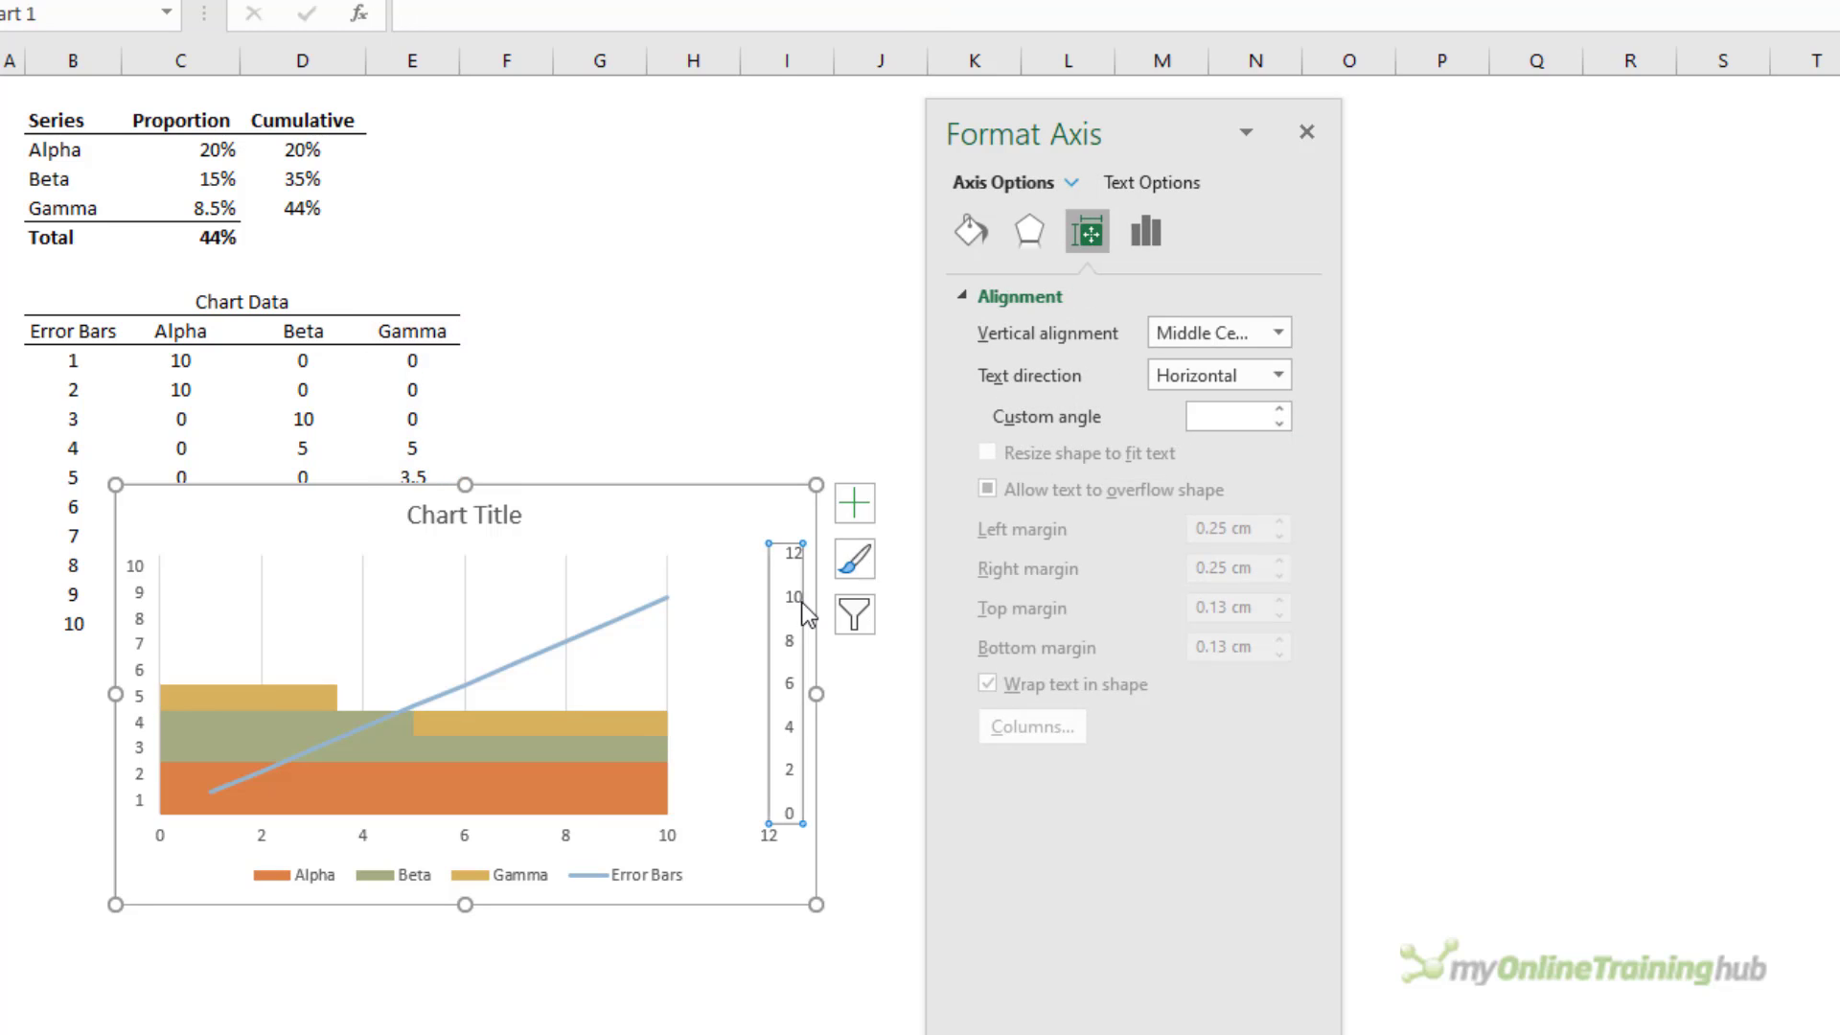
click(1147, 231)
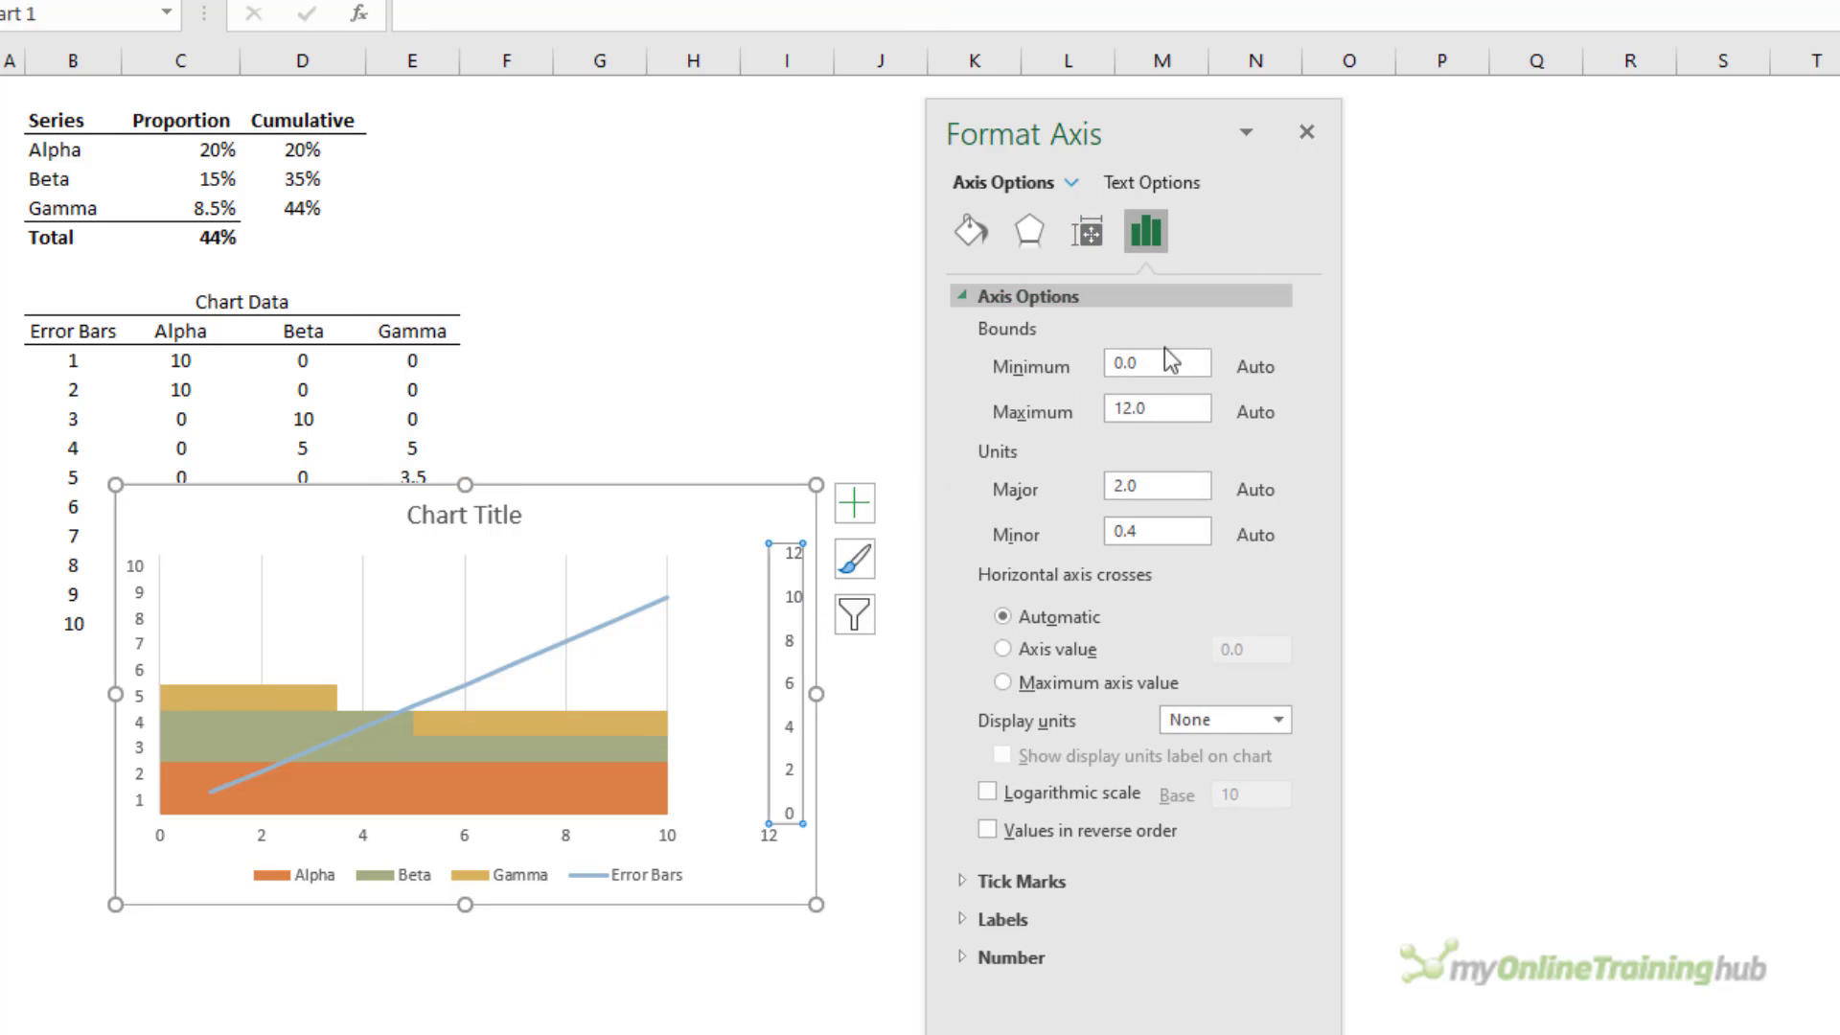
click(1167, 361)
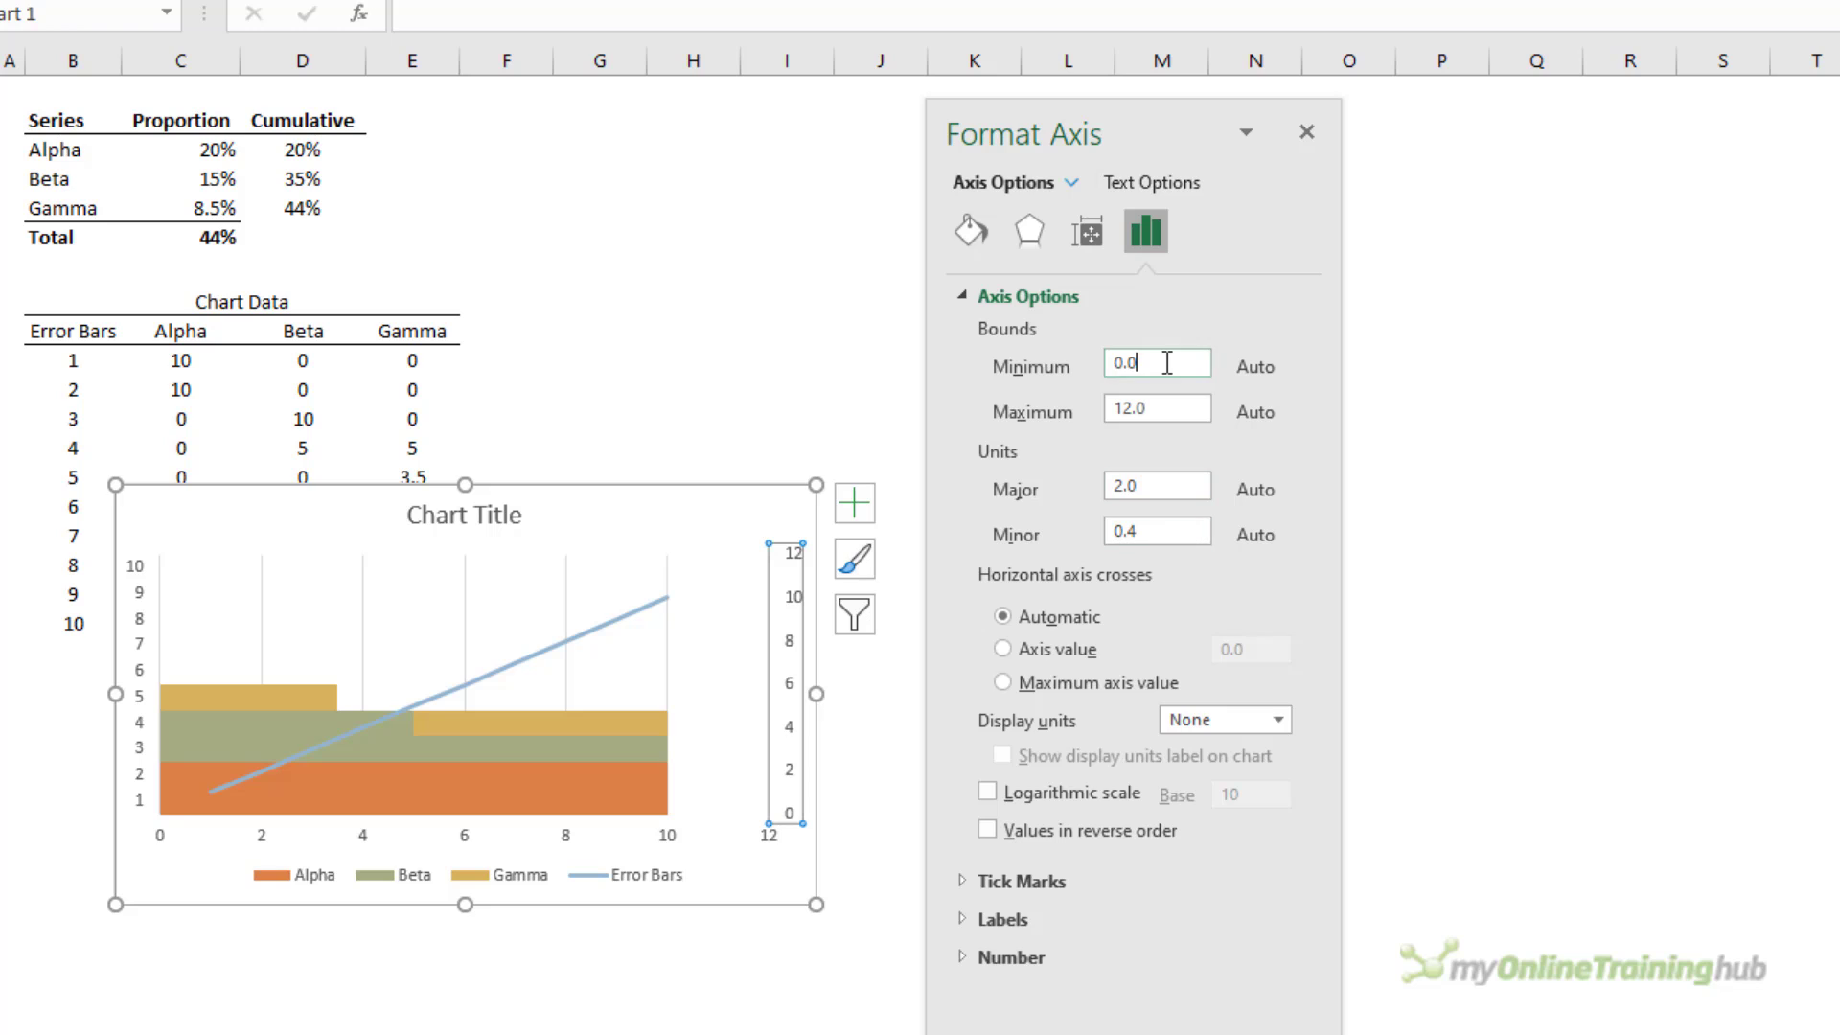
text(0)
key(Tab)
text(10)
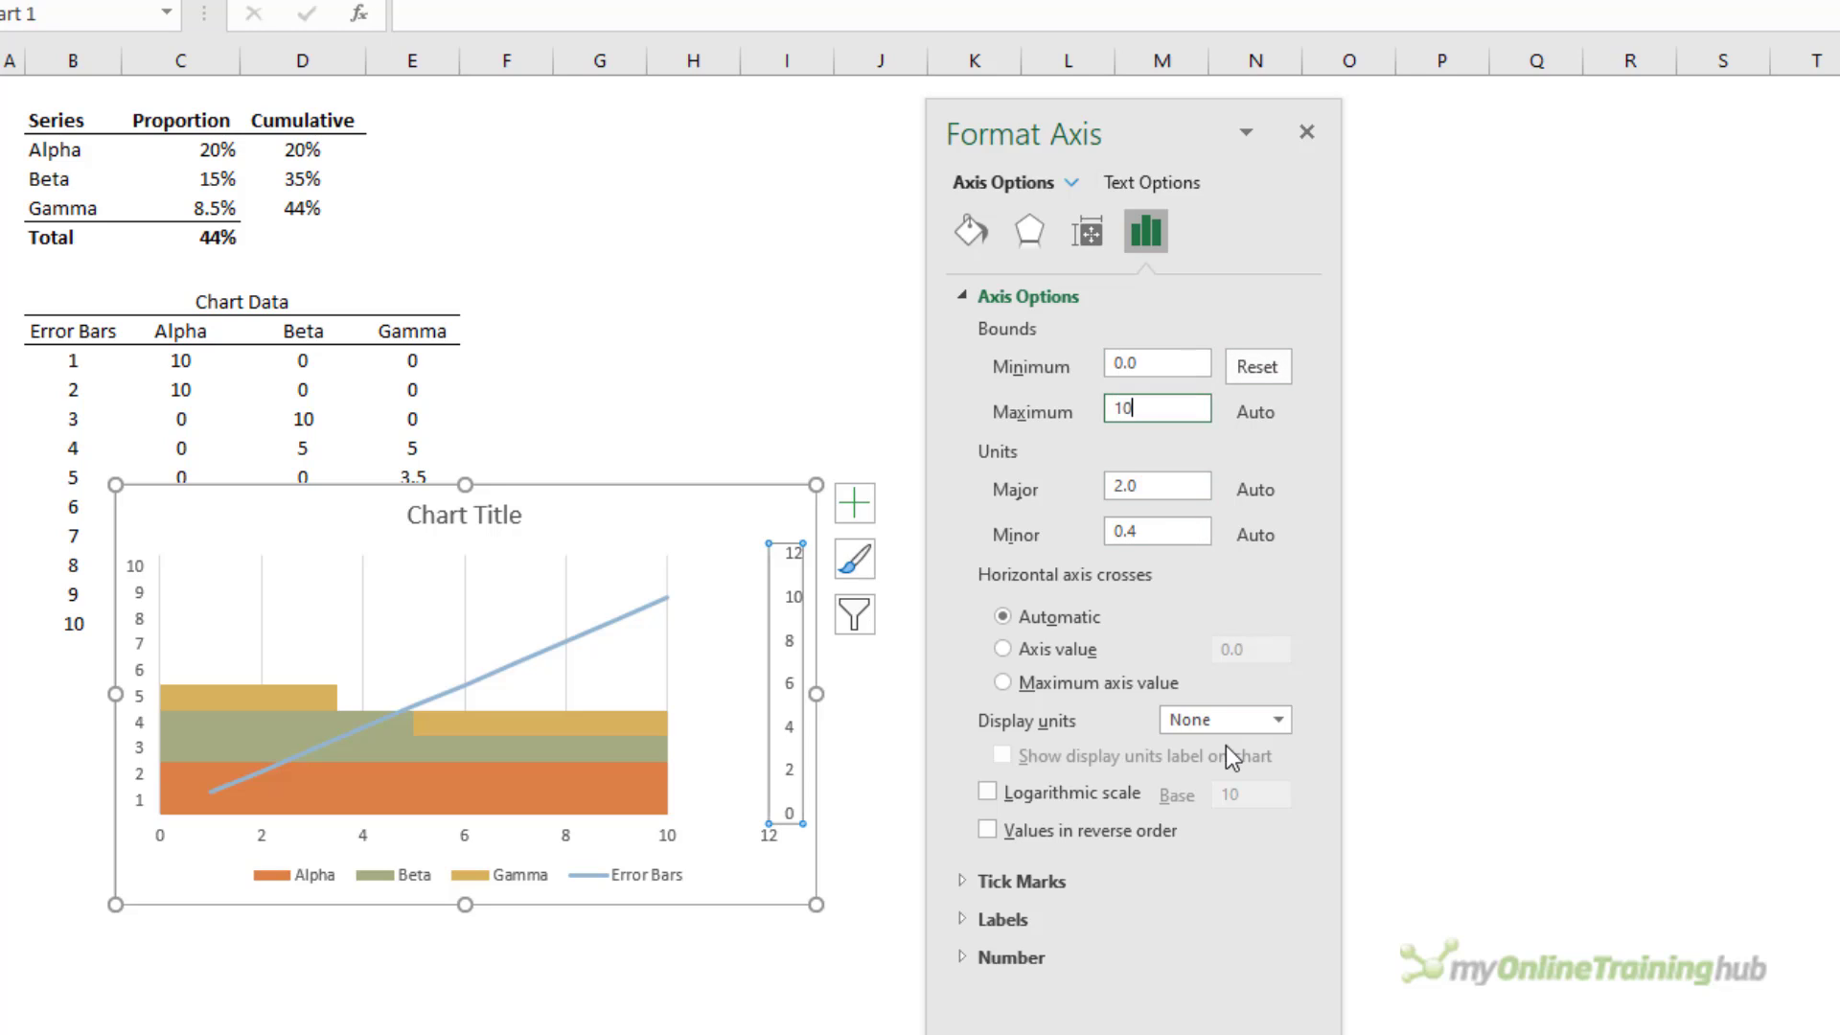
key(Return)
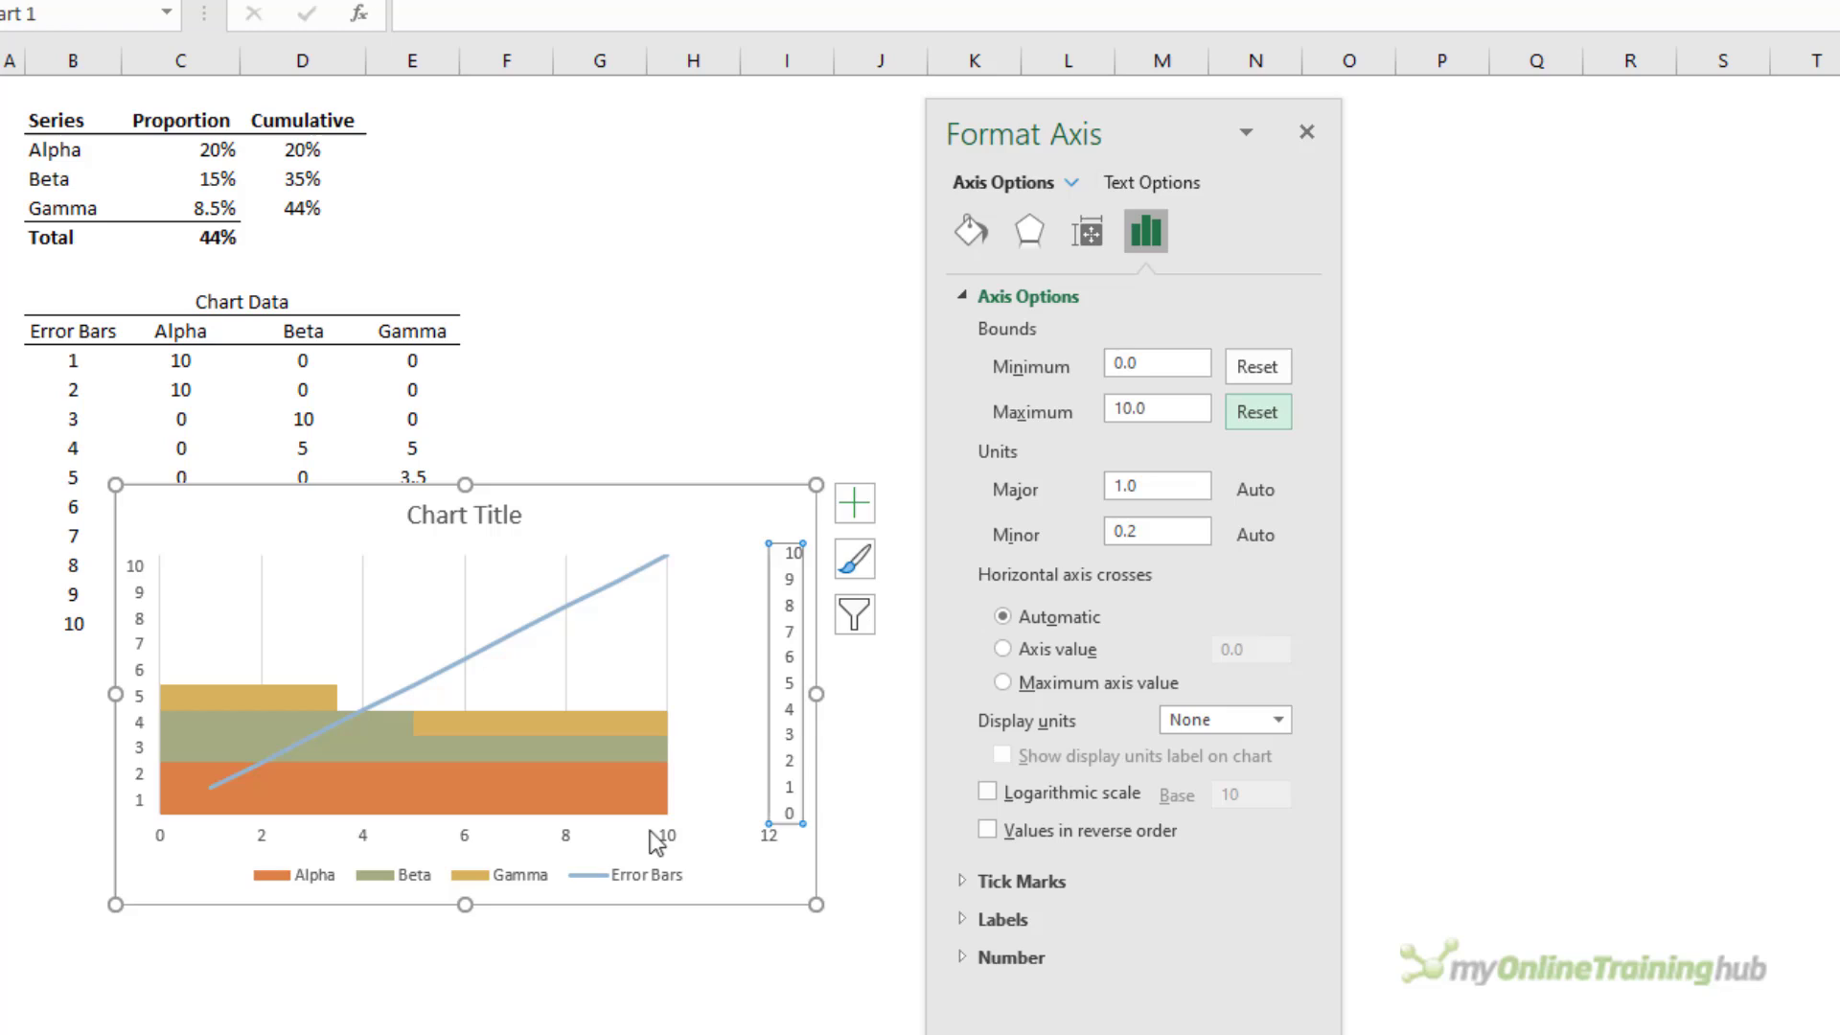
- Fix the horizontal axis bounds at minimum 0 and maximum 10
click(562, 843)
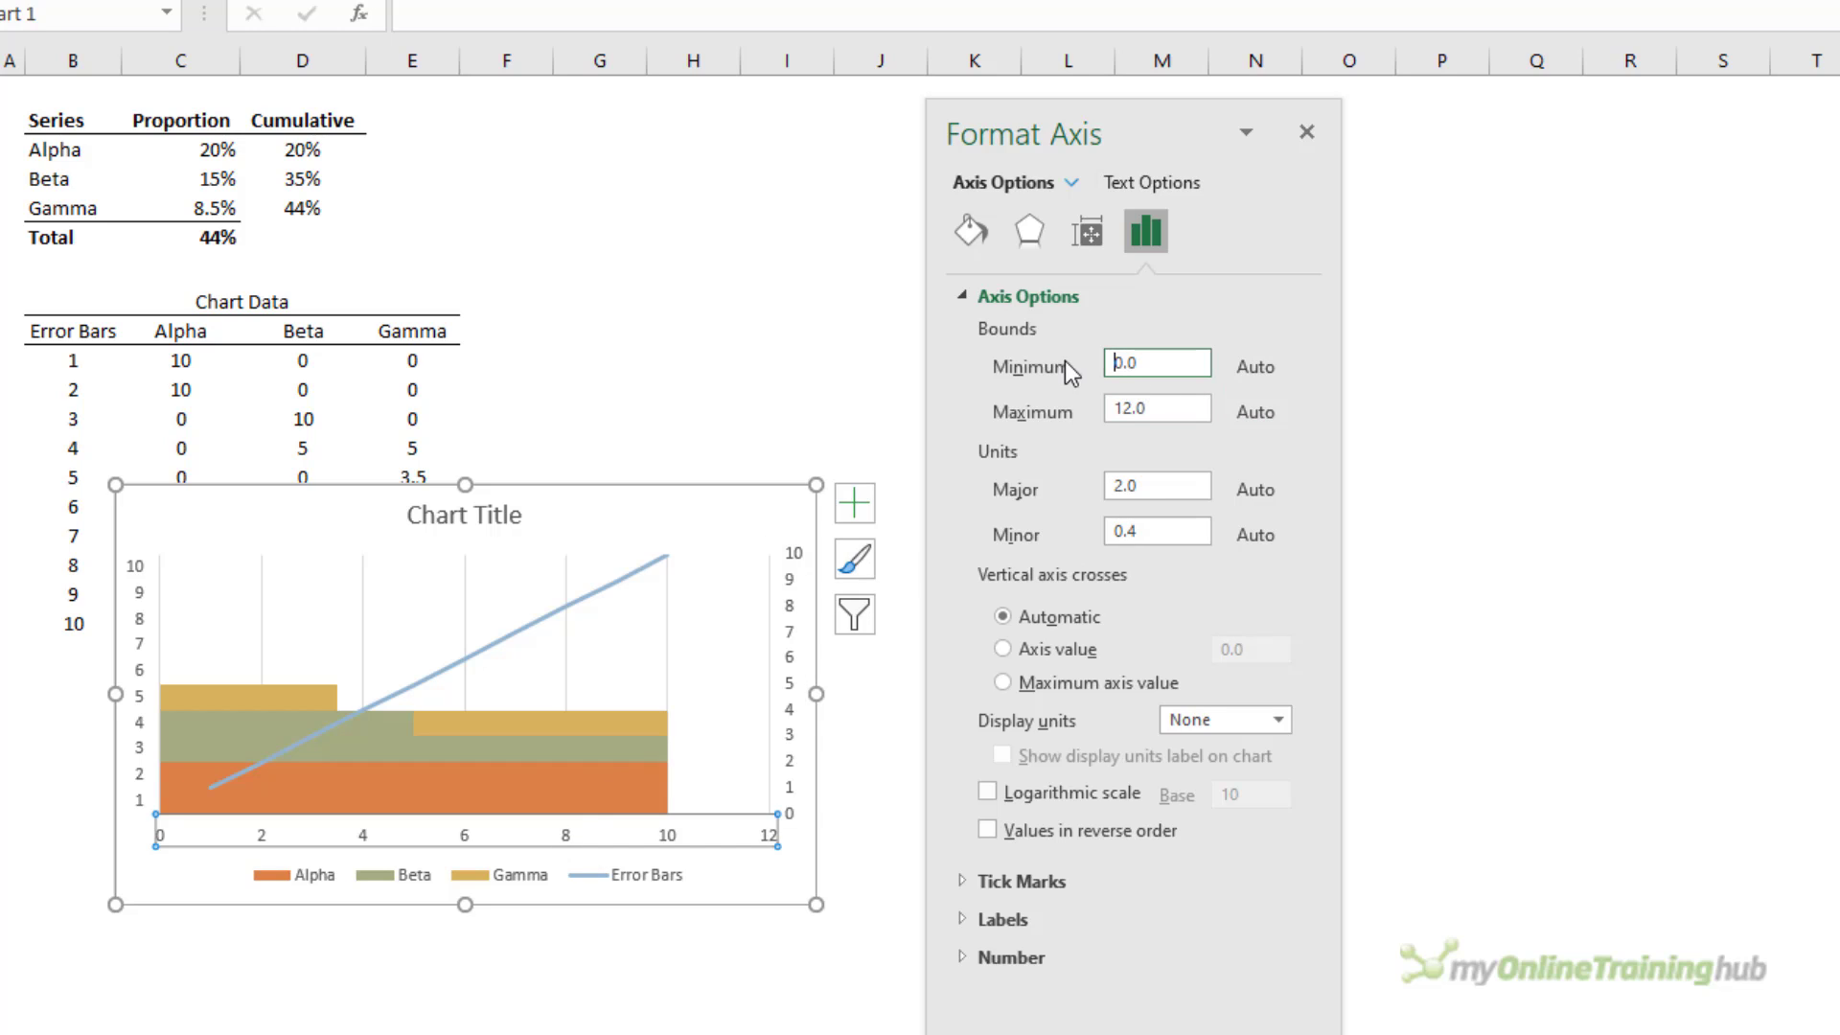
double_click(1101, 362)
text(0)
key(Return)
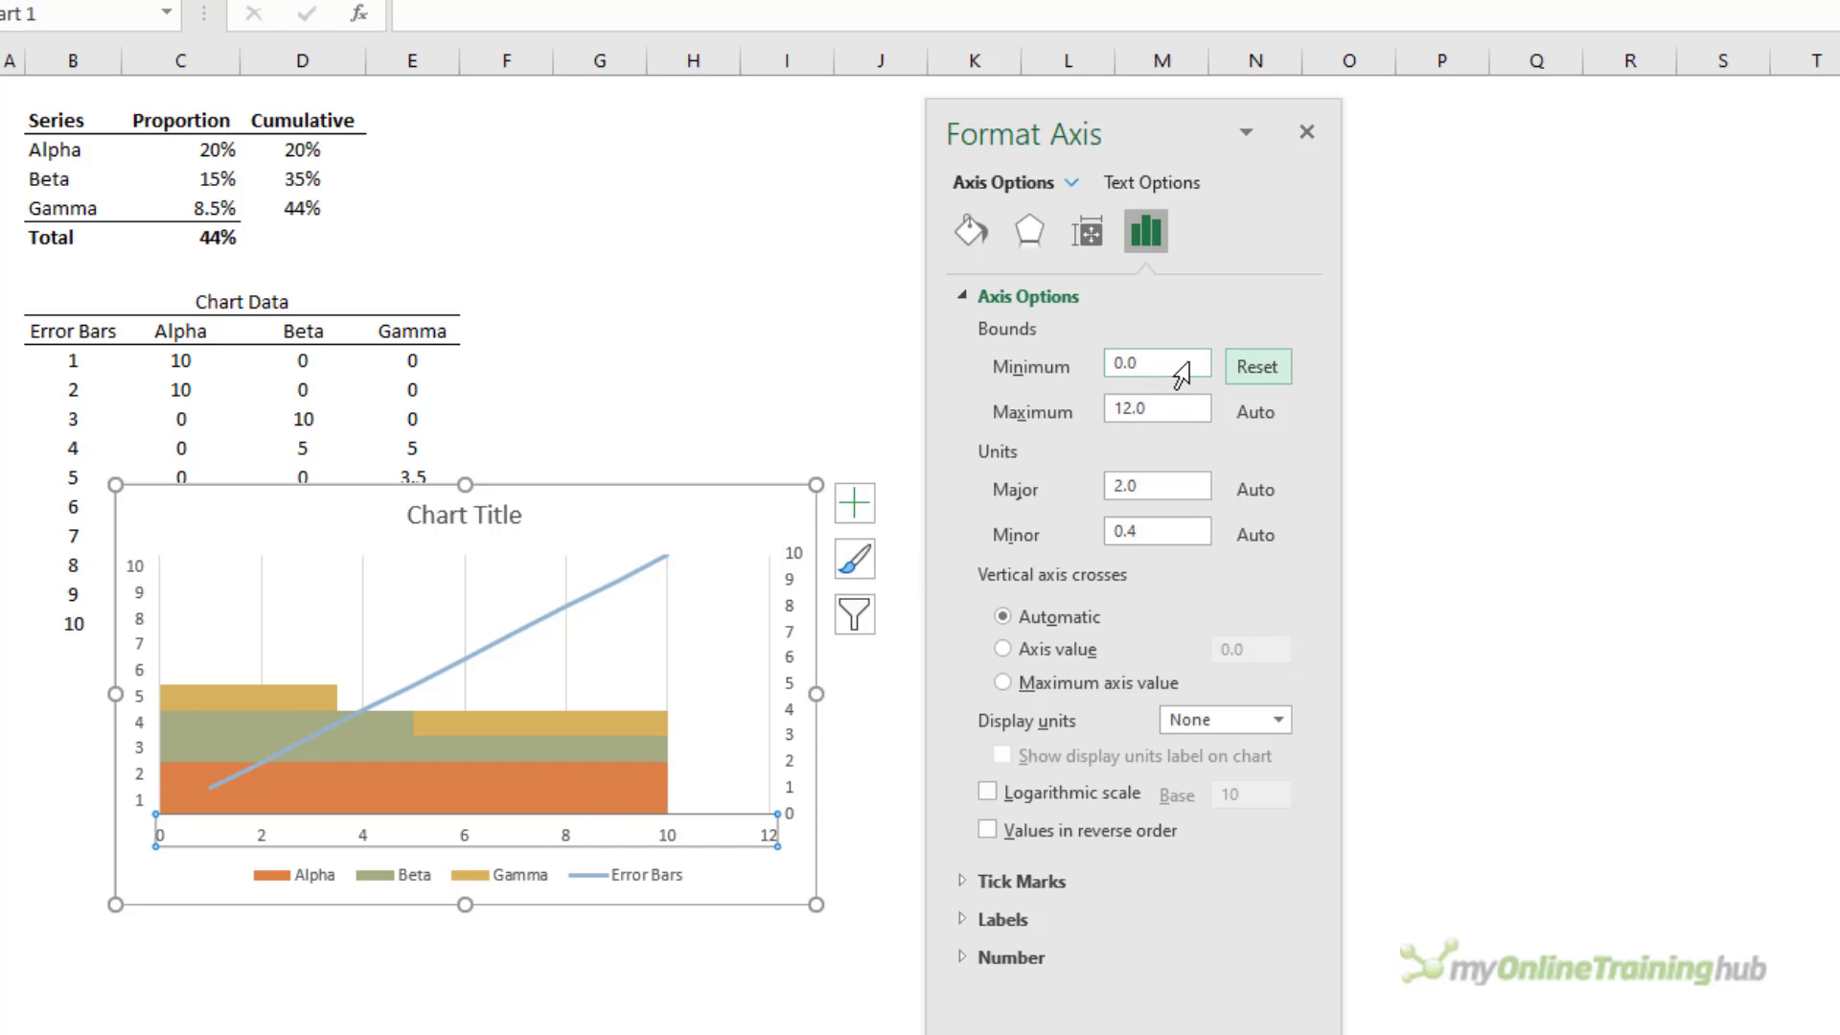
key(Tab)
text(10)
key(Return)
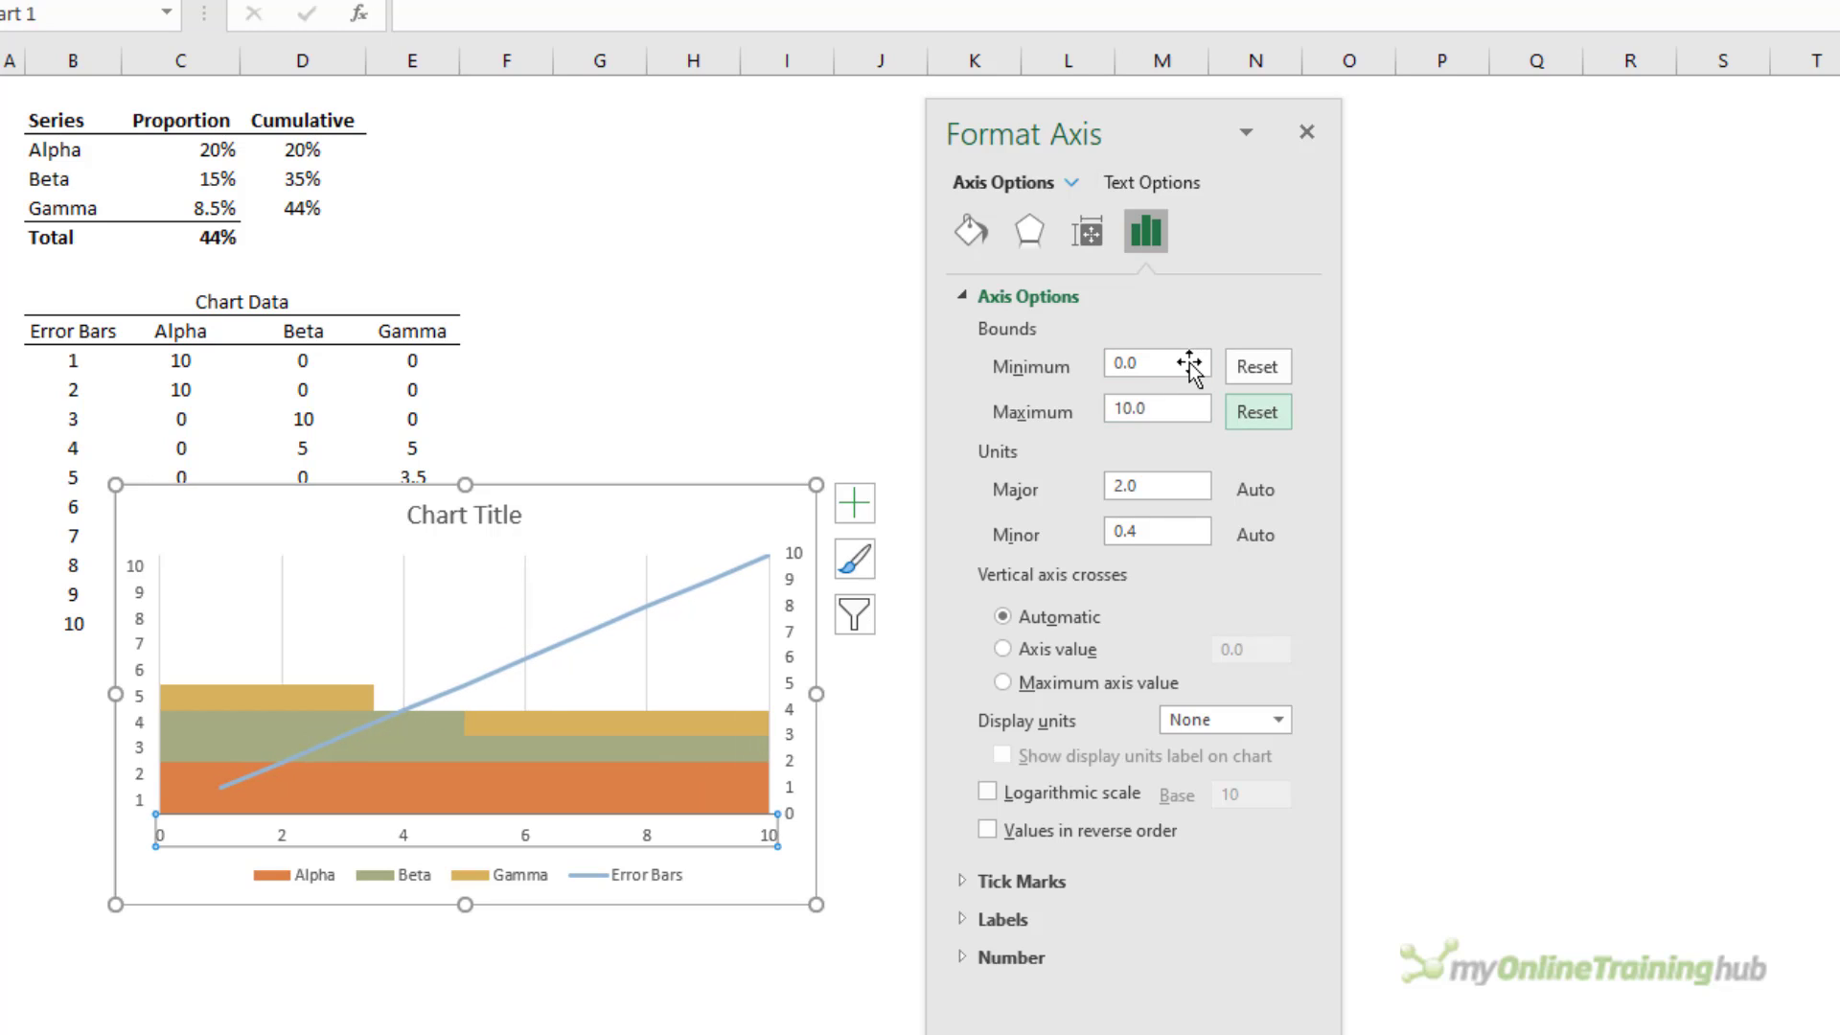
- Add error bars to the Error Bars series with No Cap and a fixed value of 10
click(705, 591)
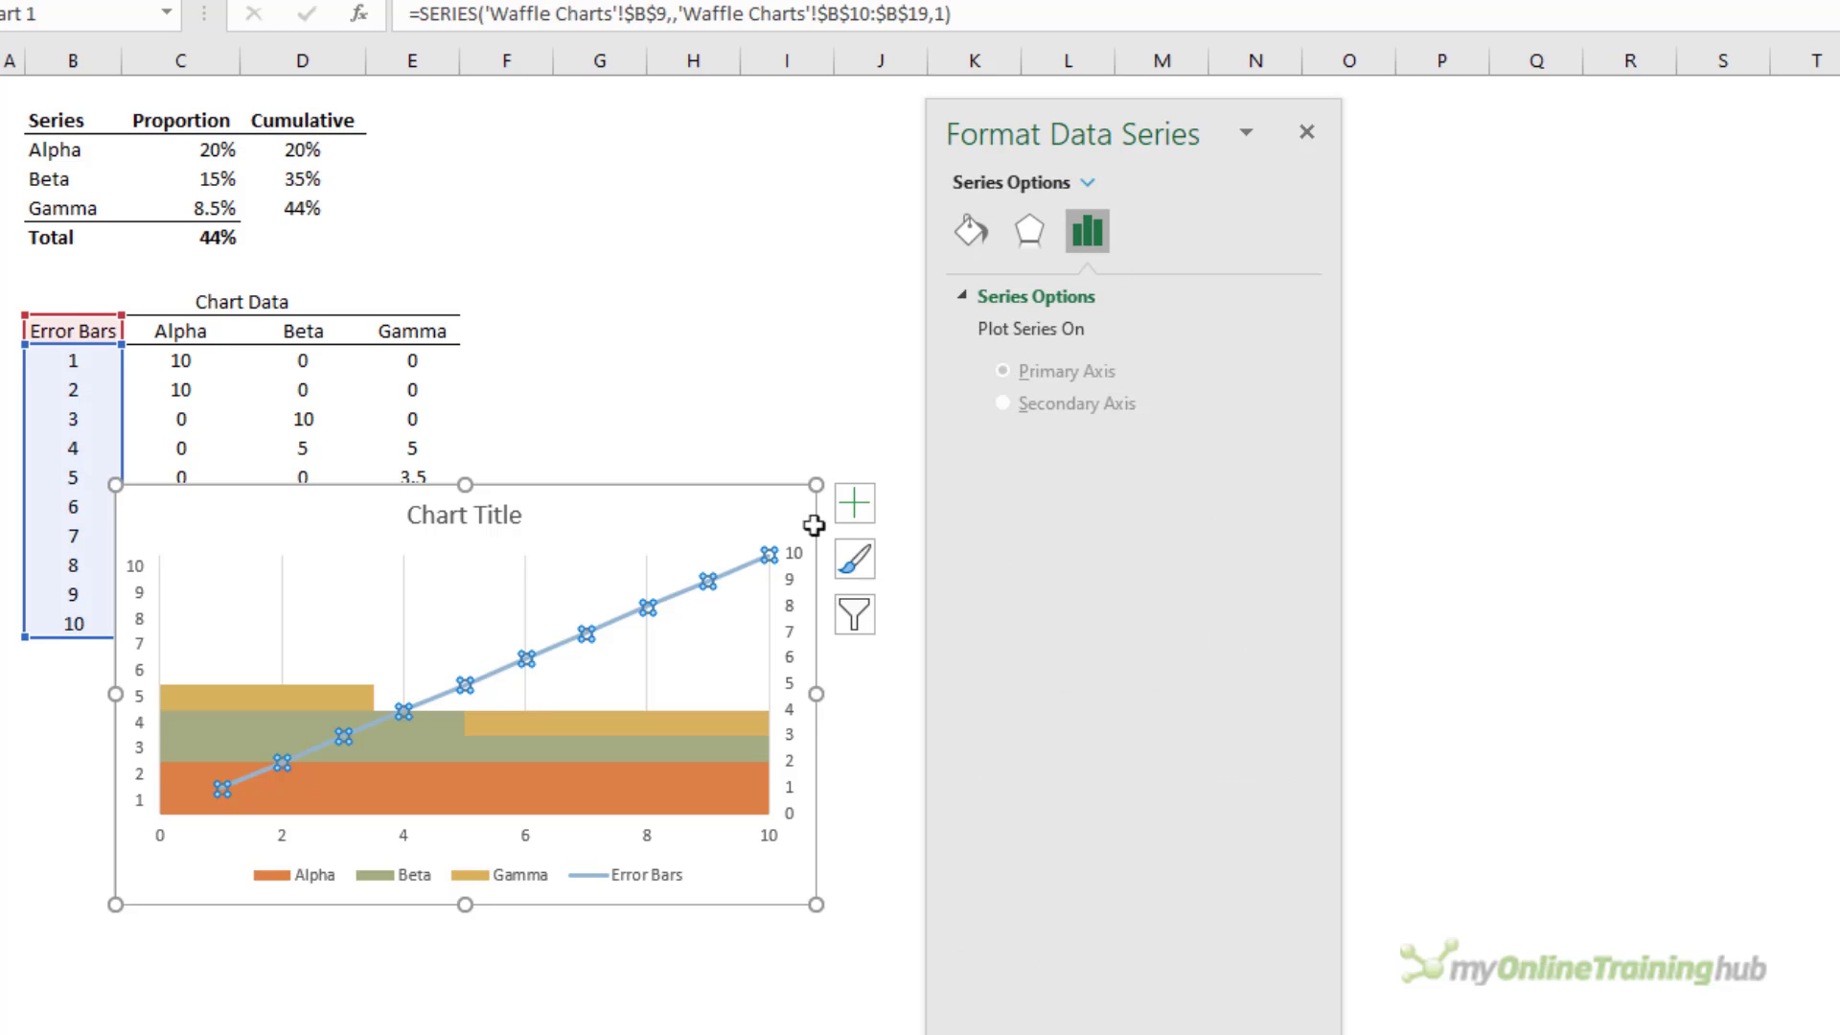
click(852, 511)
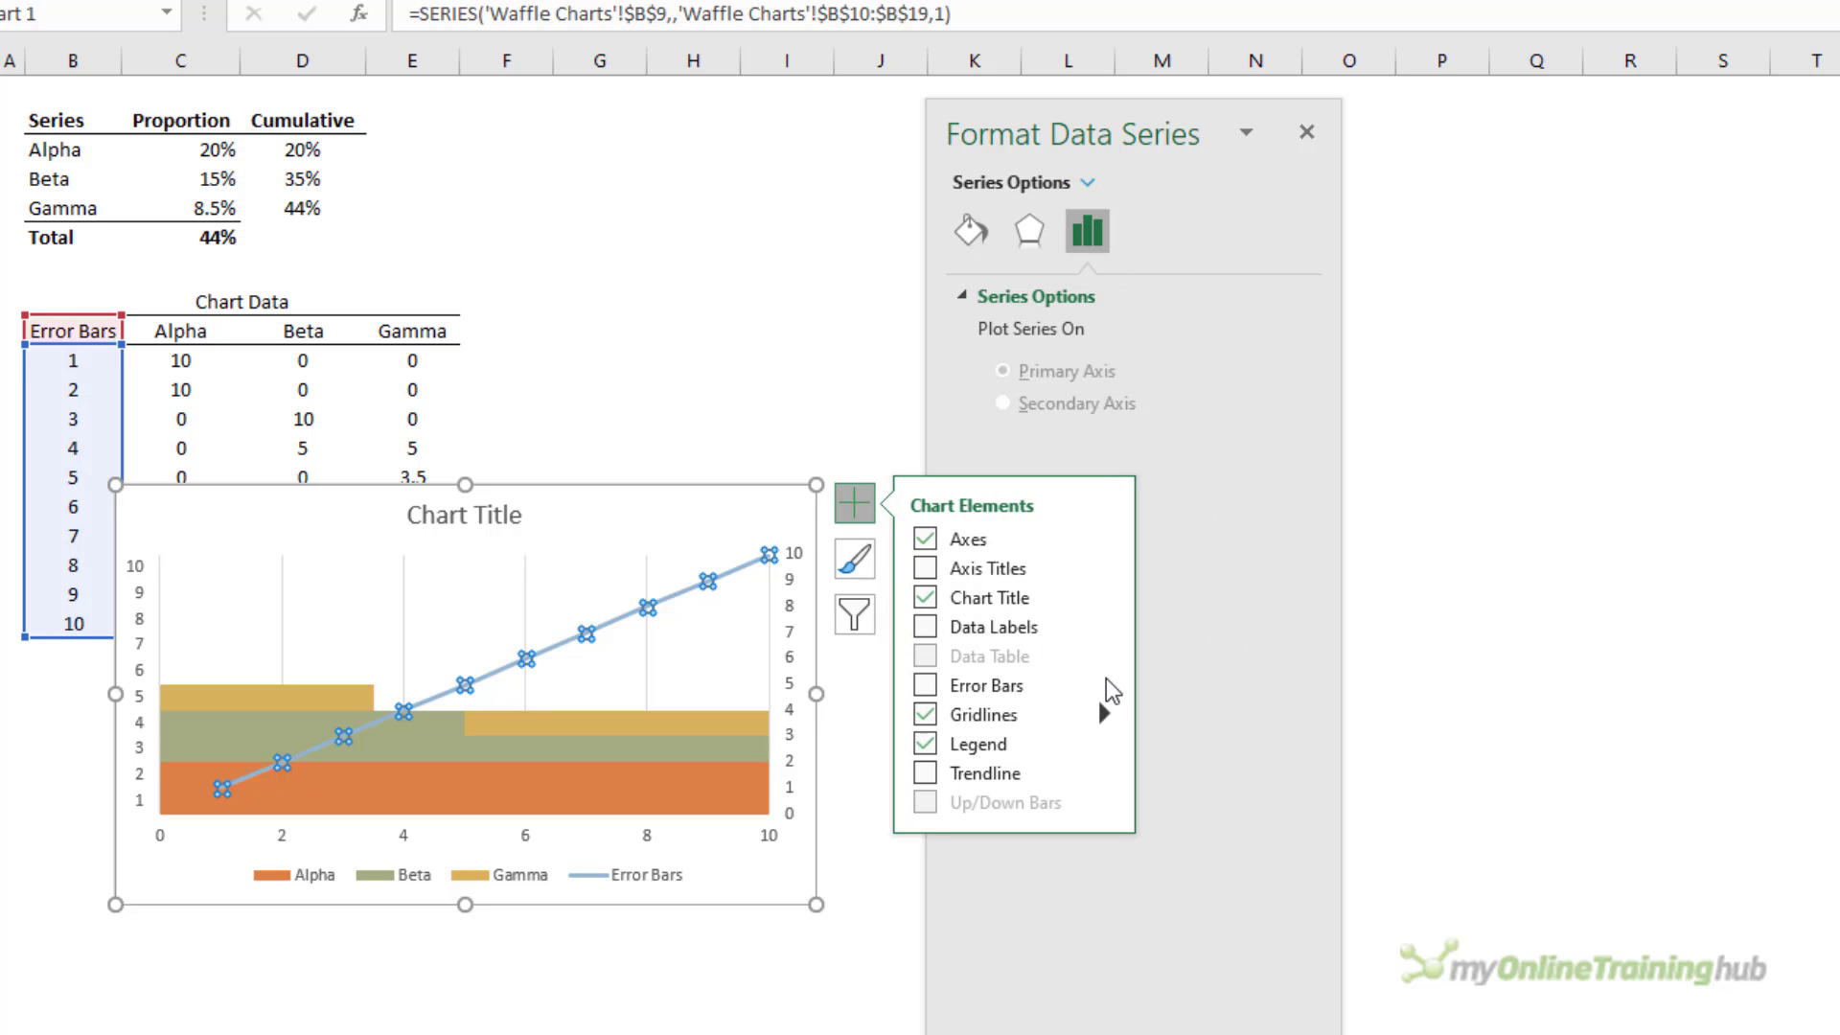
mouse_move(1105, 686)
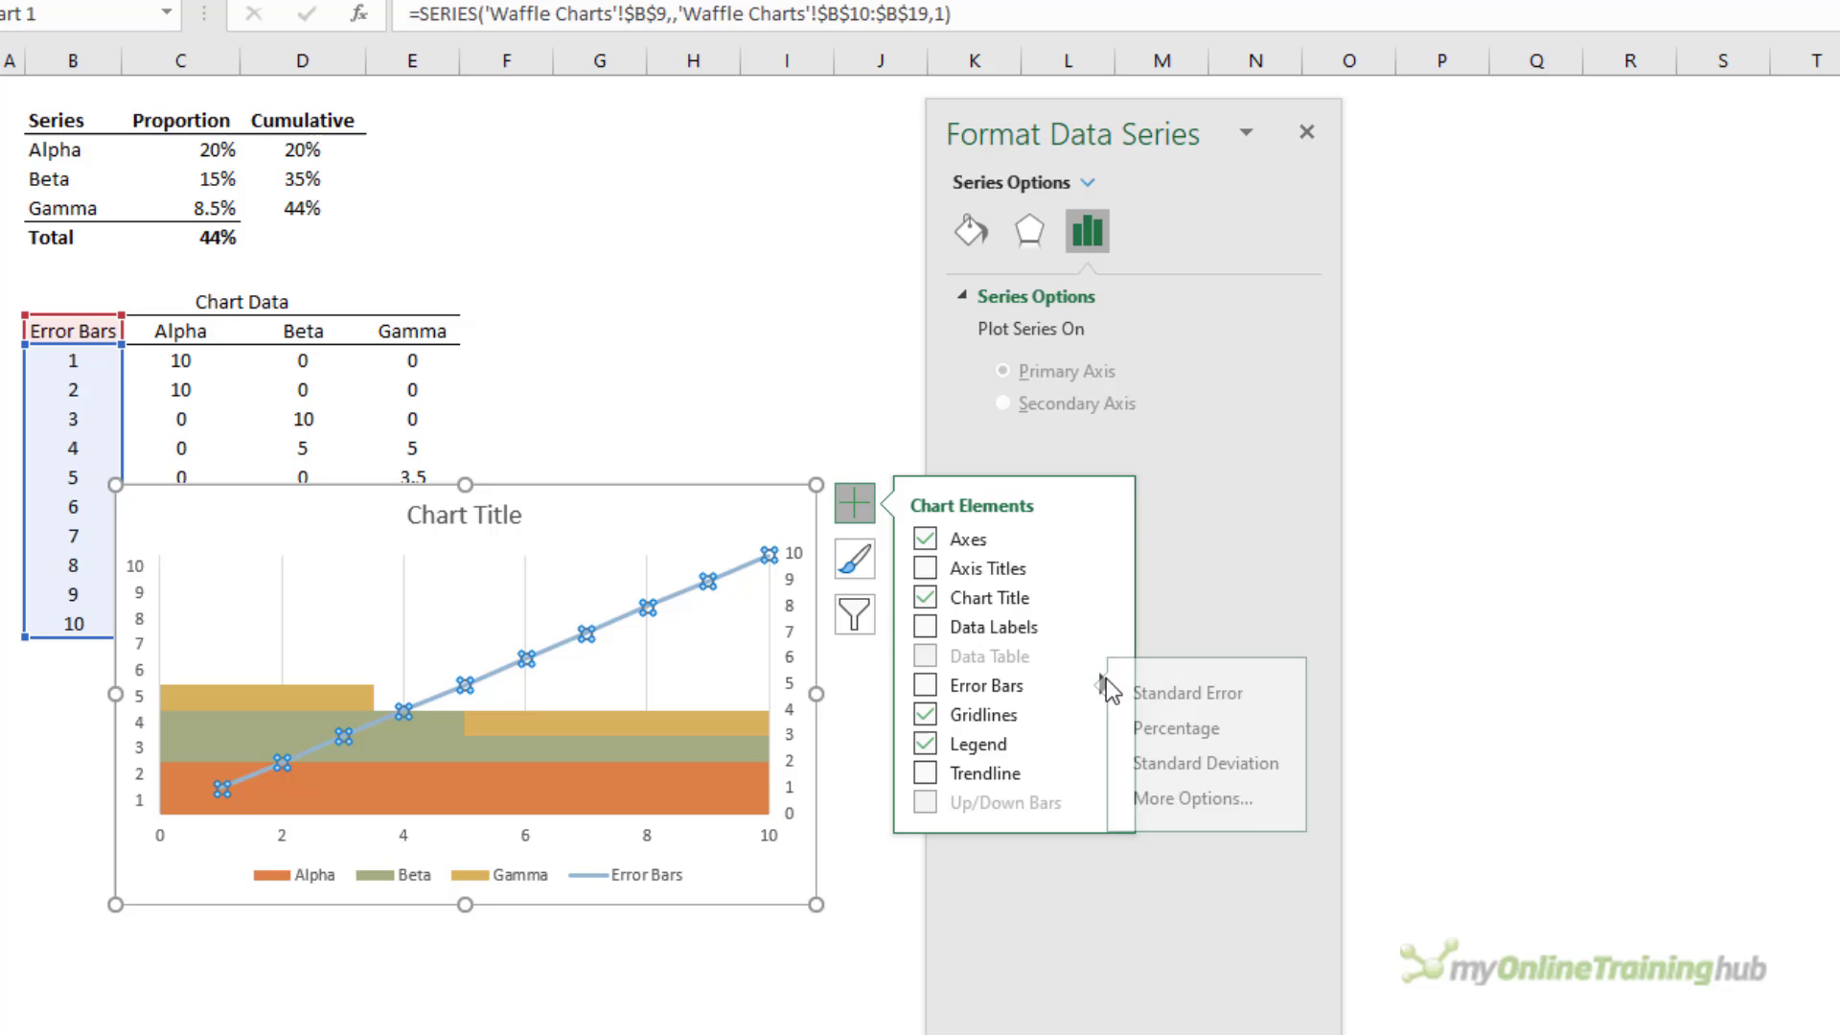
click(1188, 800)
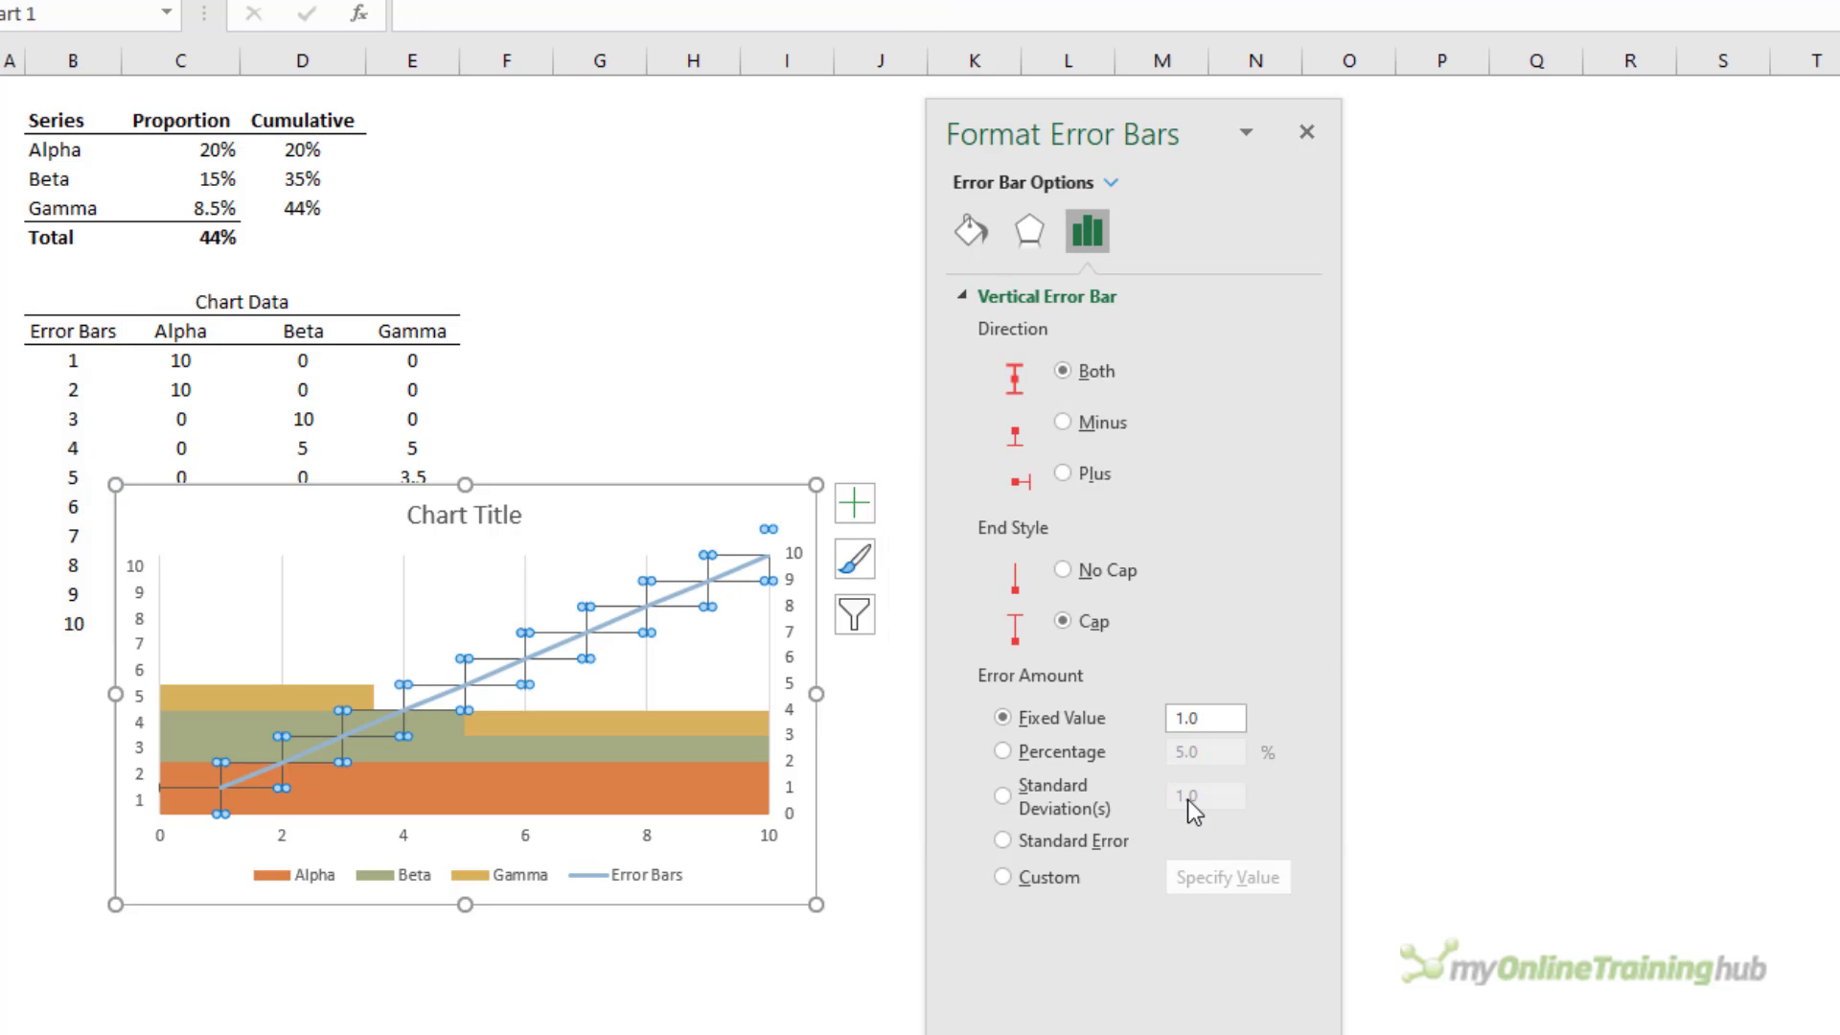
click(1106, 567)
click(1185, 717)
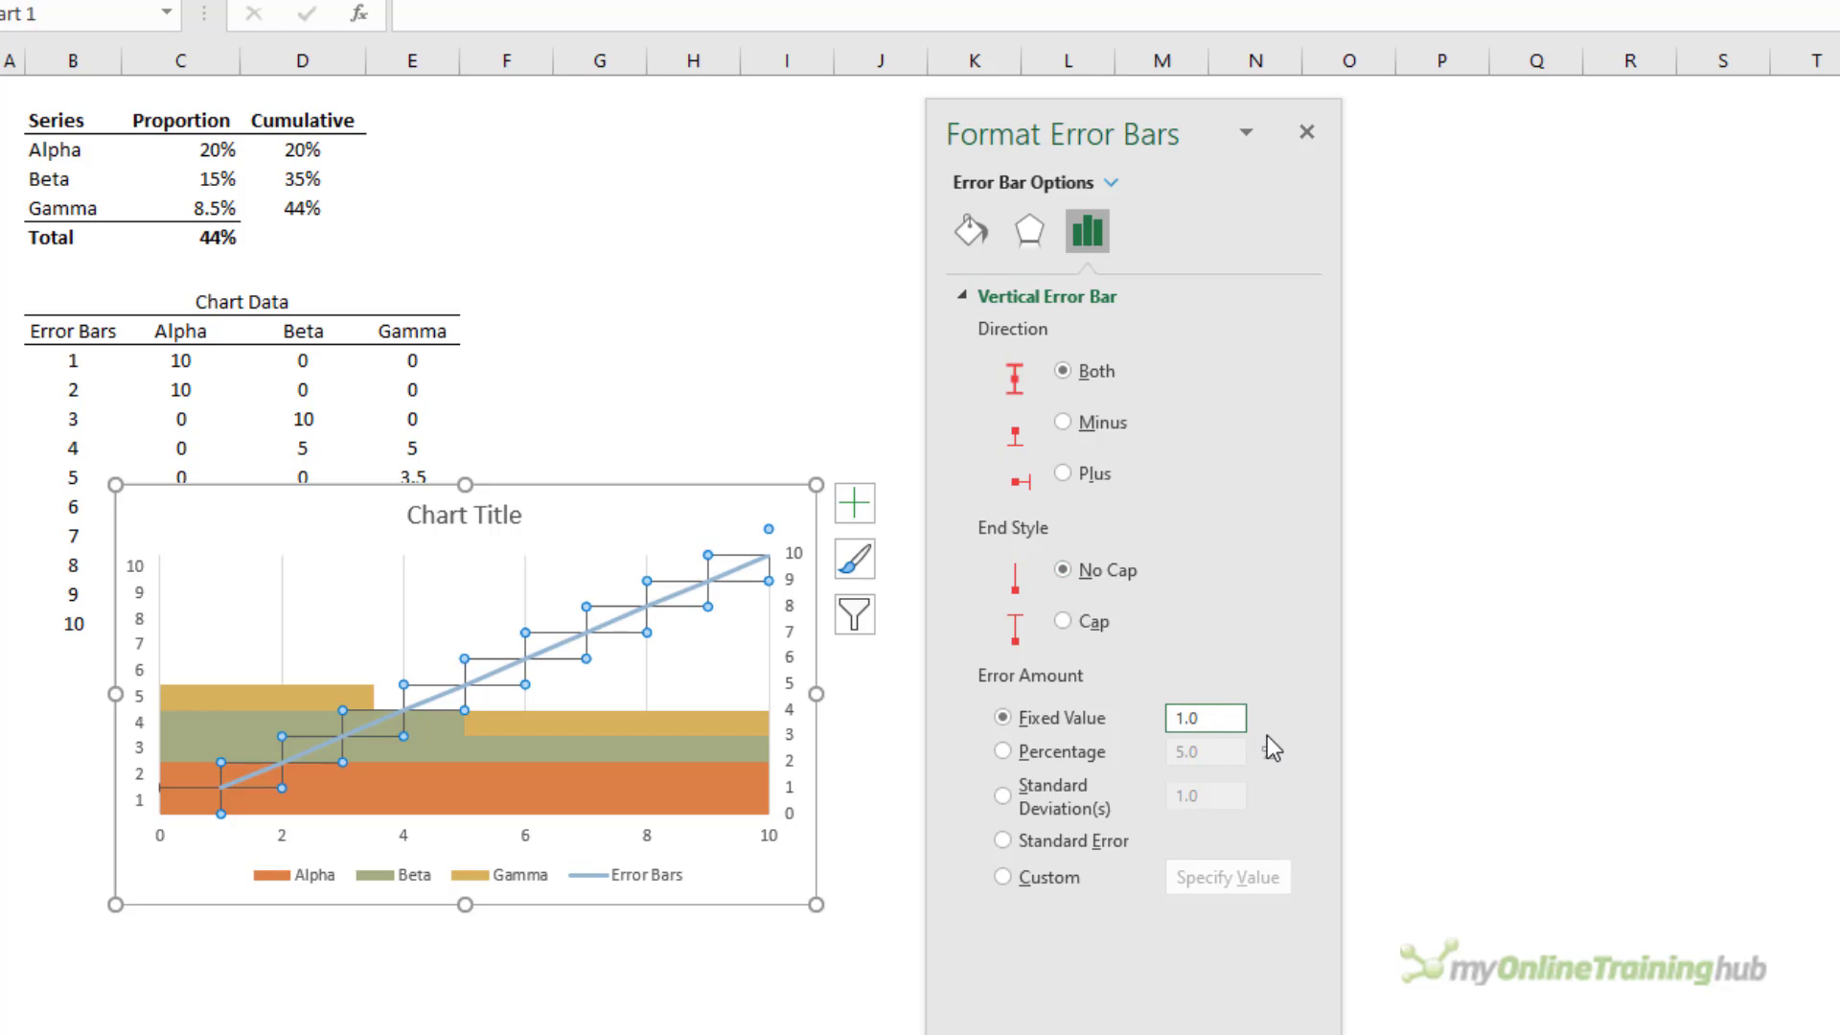
text(0)
key(Return)
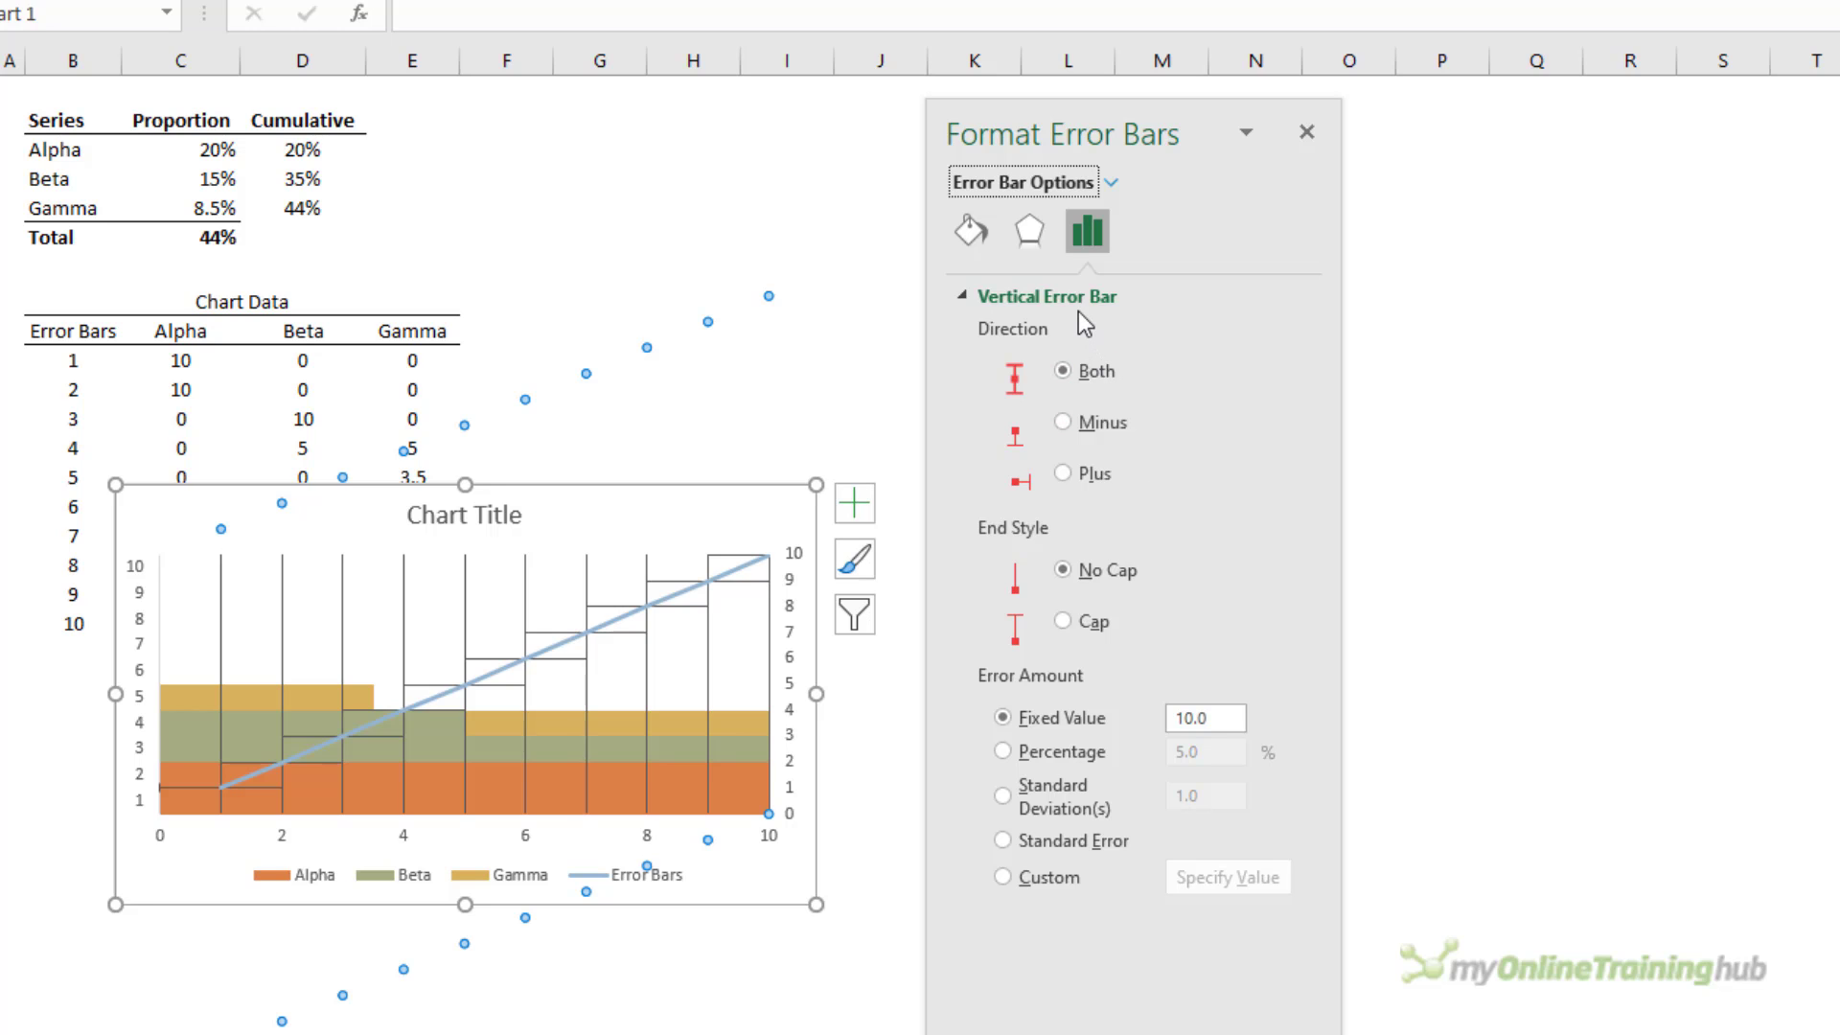
- Give the Error Bars X error bars No Cap and a fixed value of 10.0
click(1112, 182)
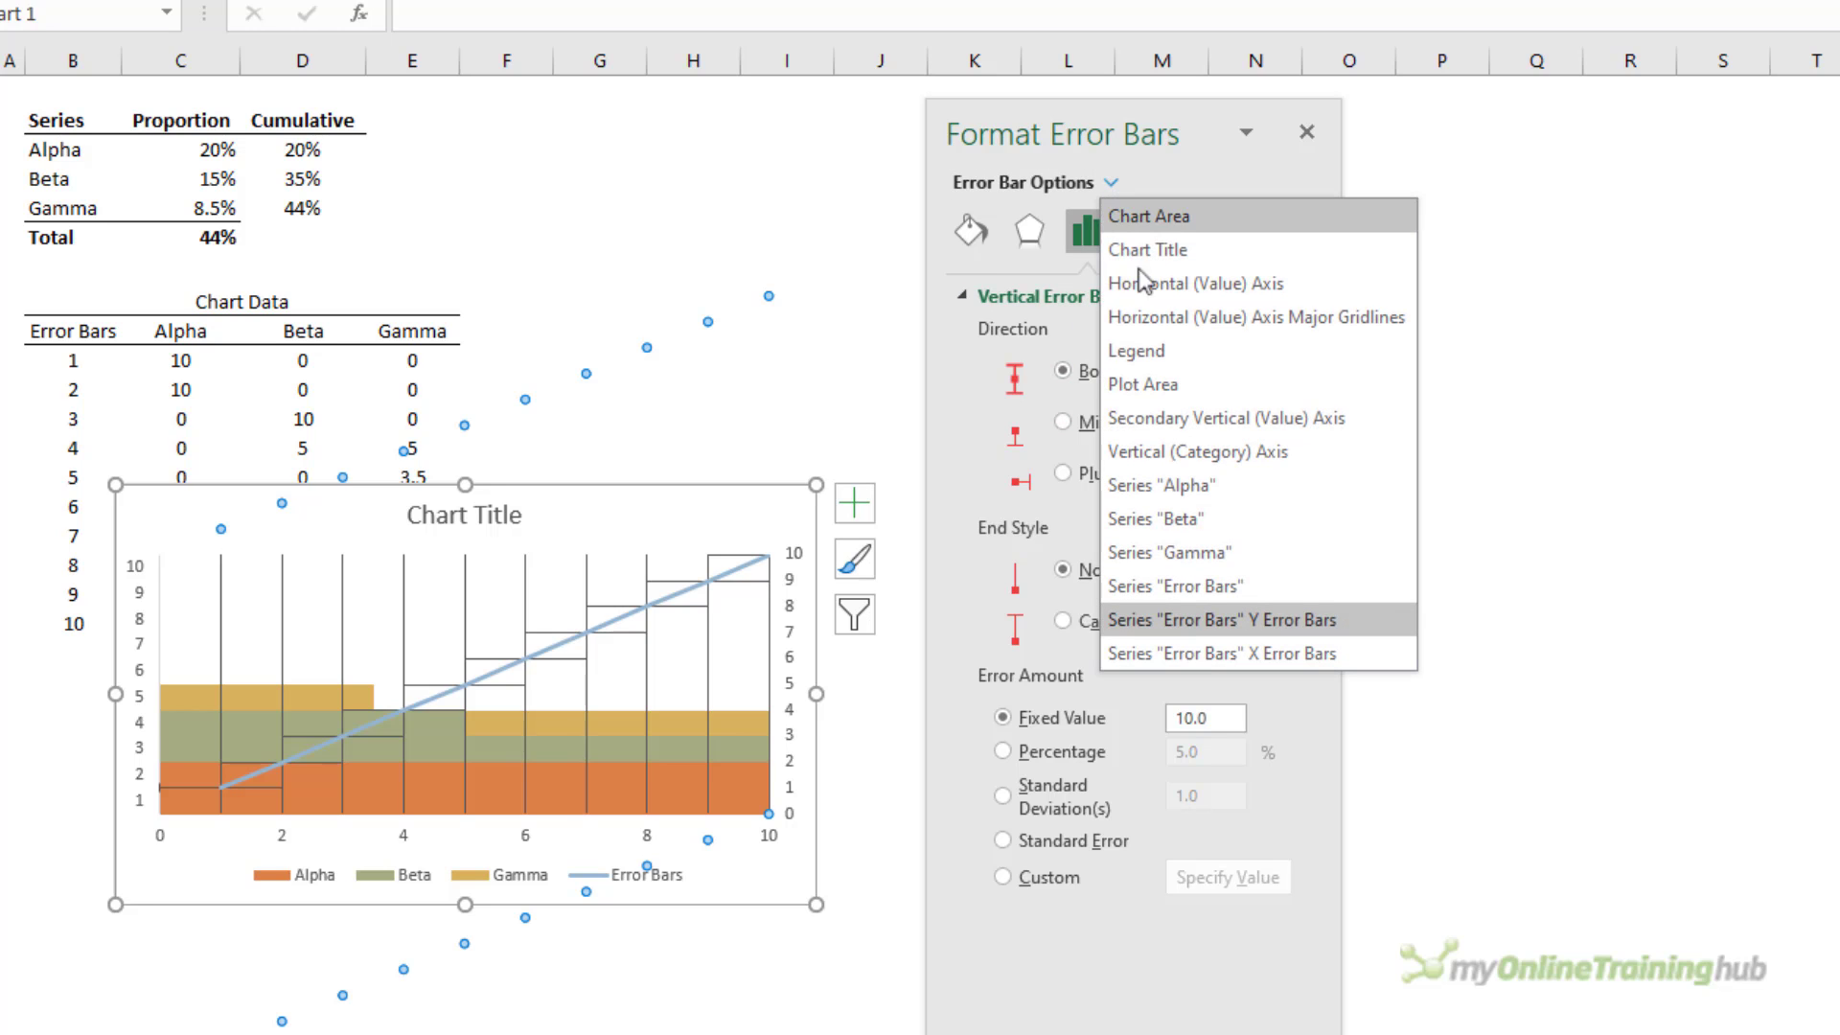
click(1262, 653)
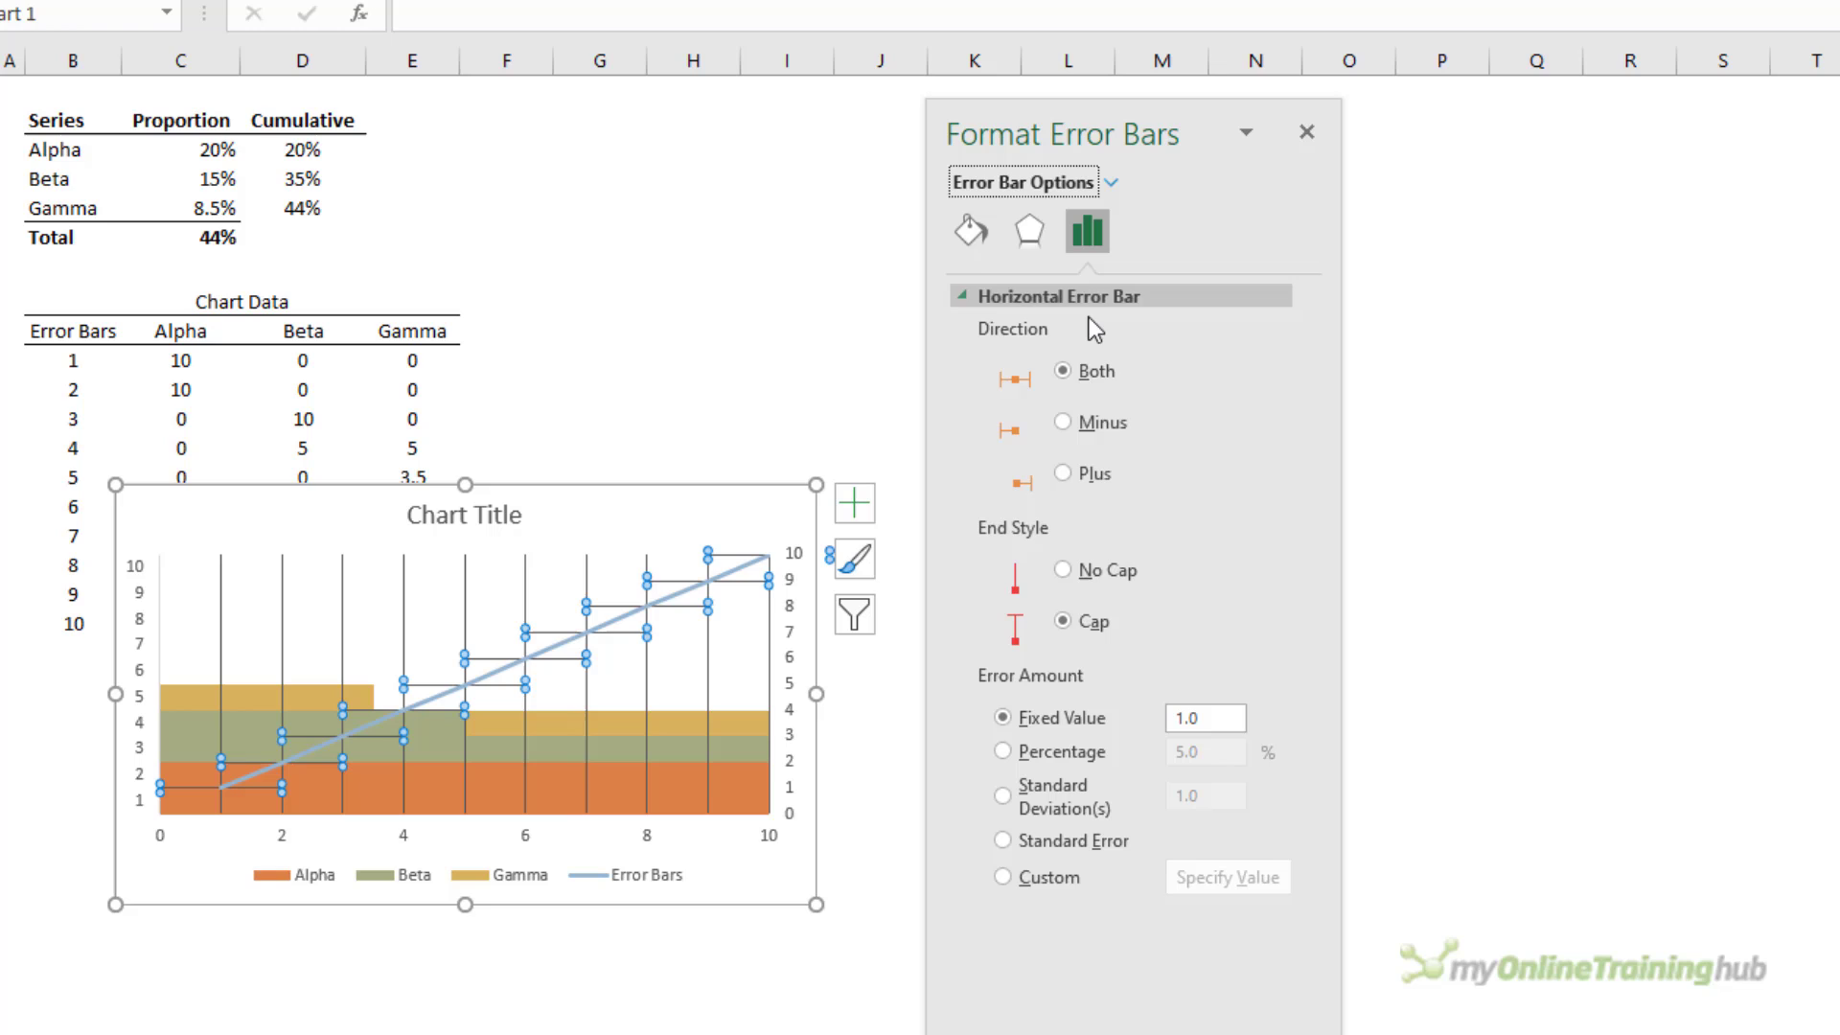
click(1064, 570)
click(1178, 718)
text(0)
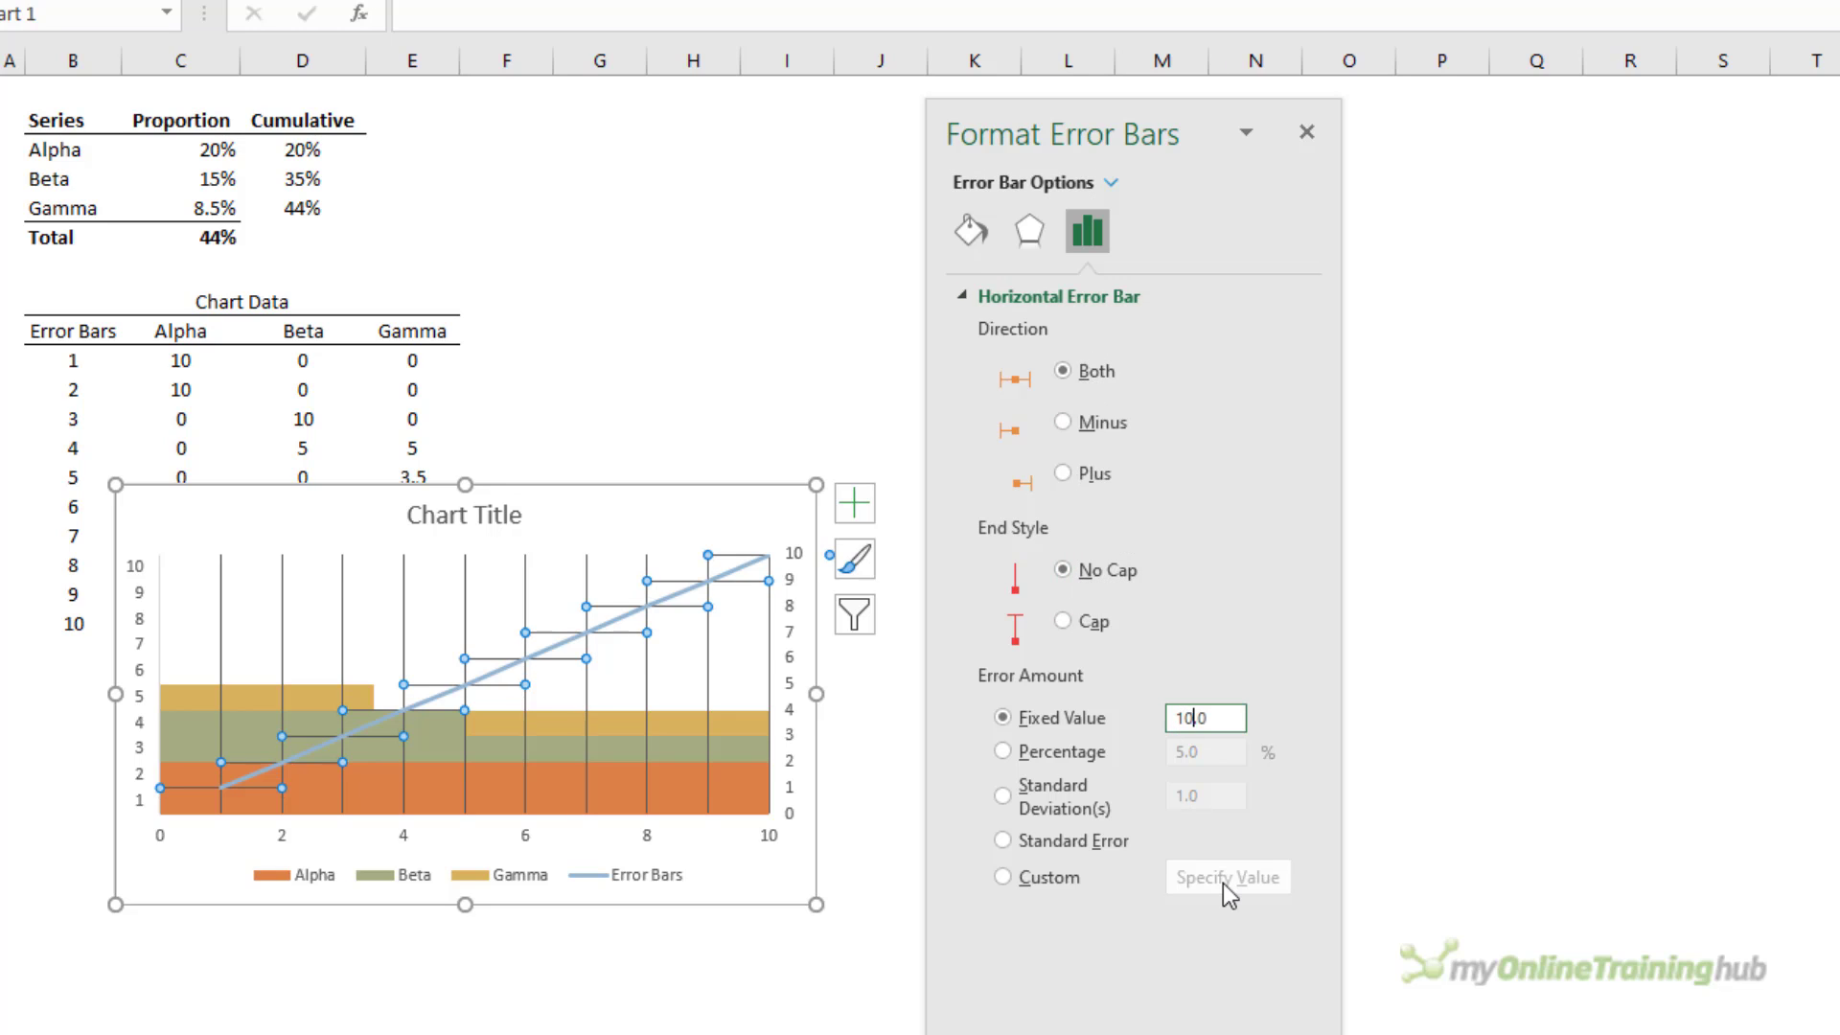
key(Return)
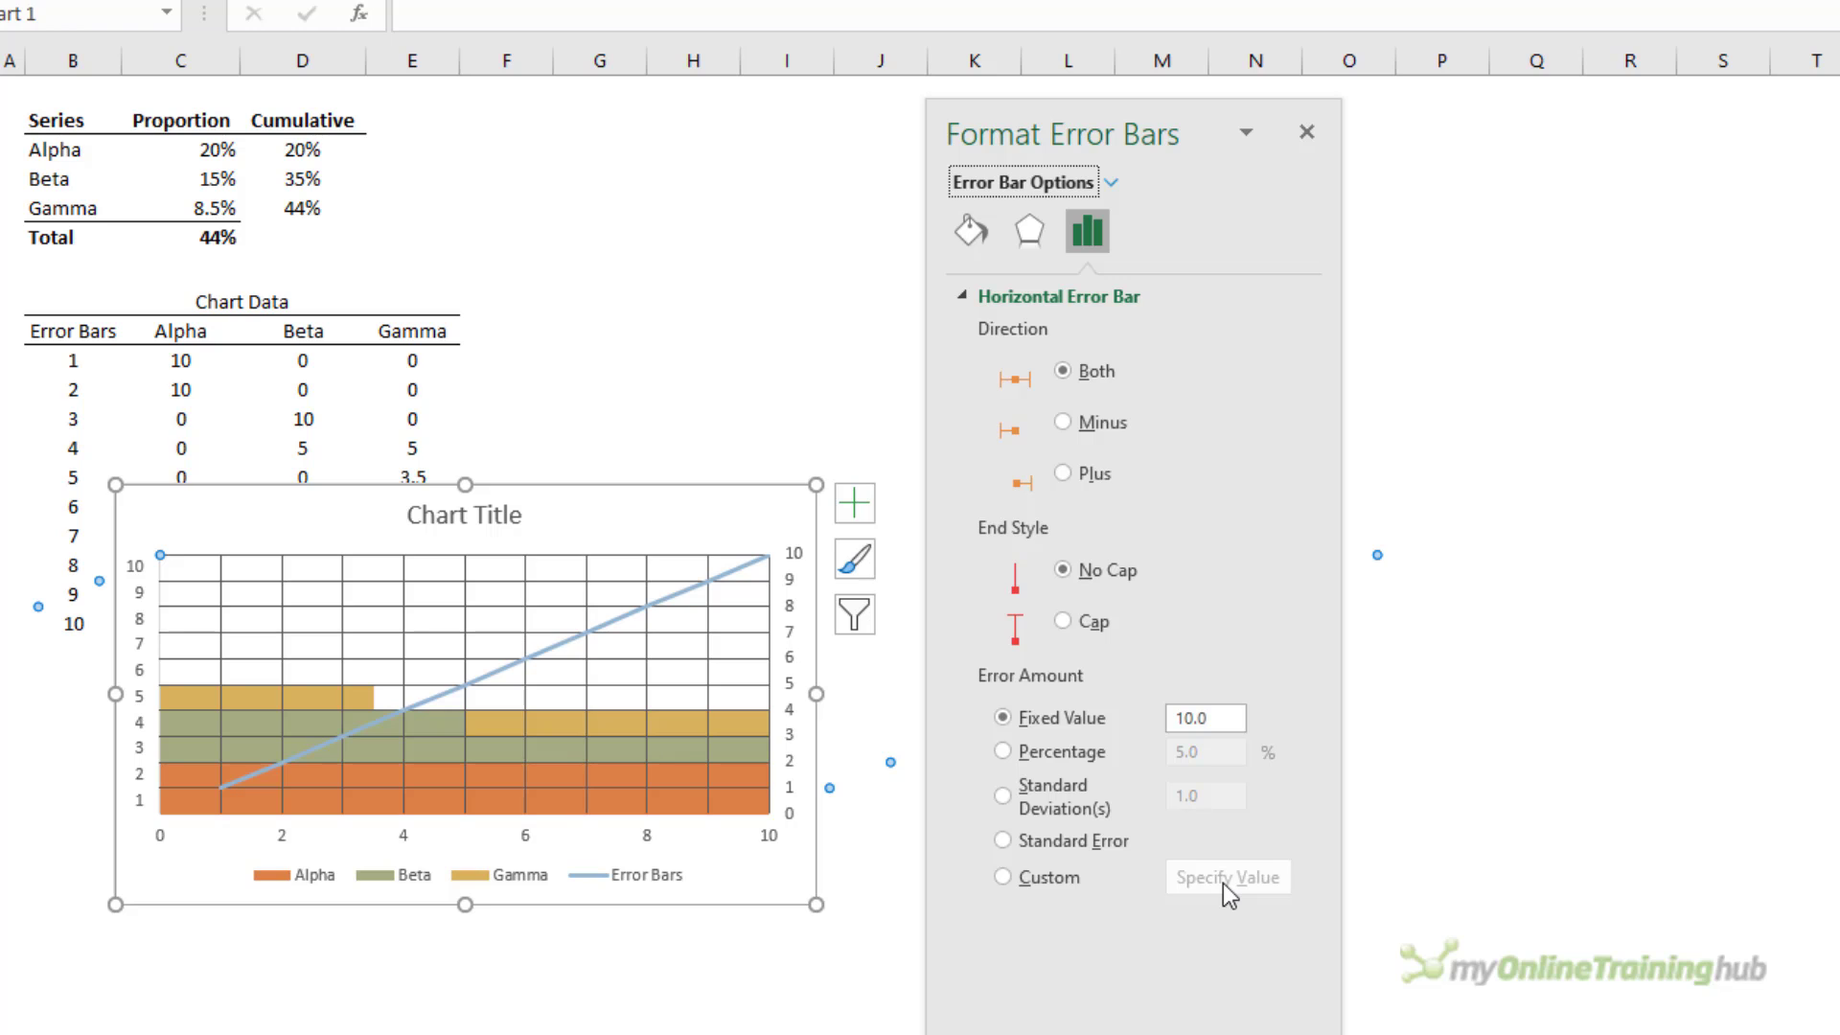
- Set the error bar line to Solid line in white
click(976, 228)
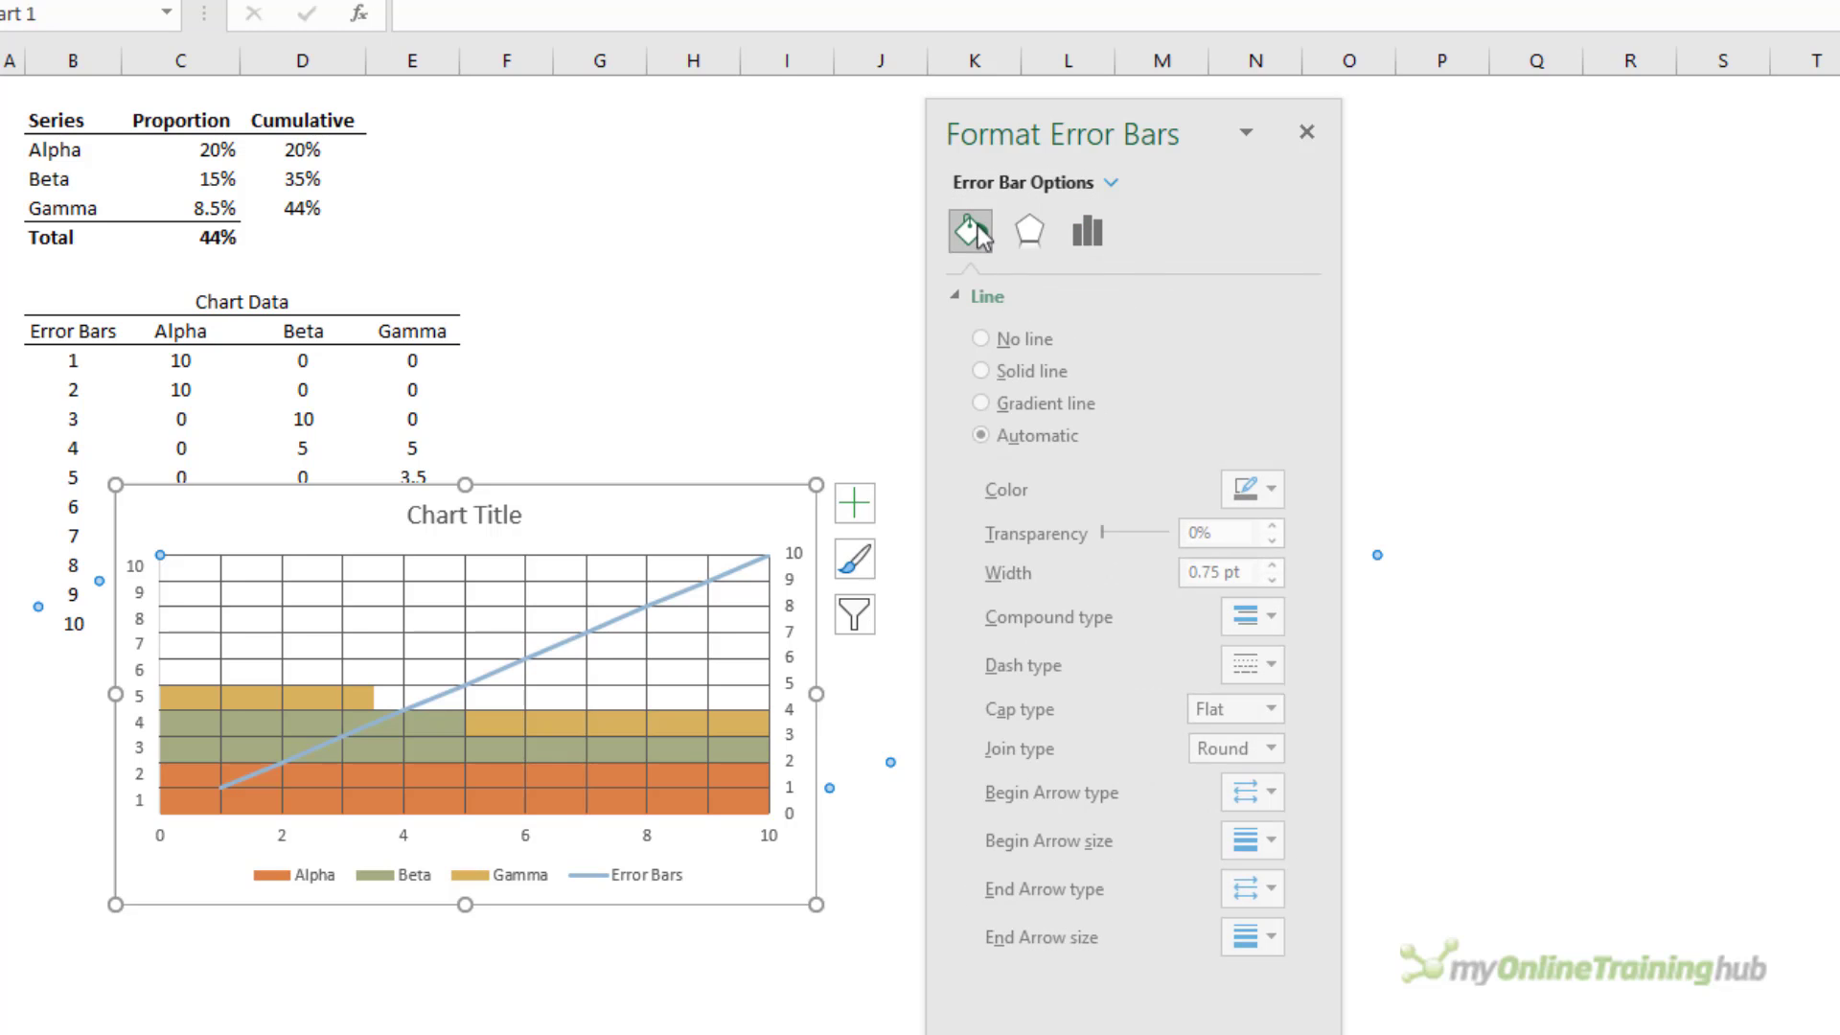
click(1020, 372)
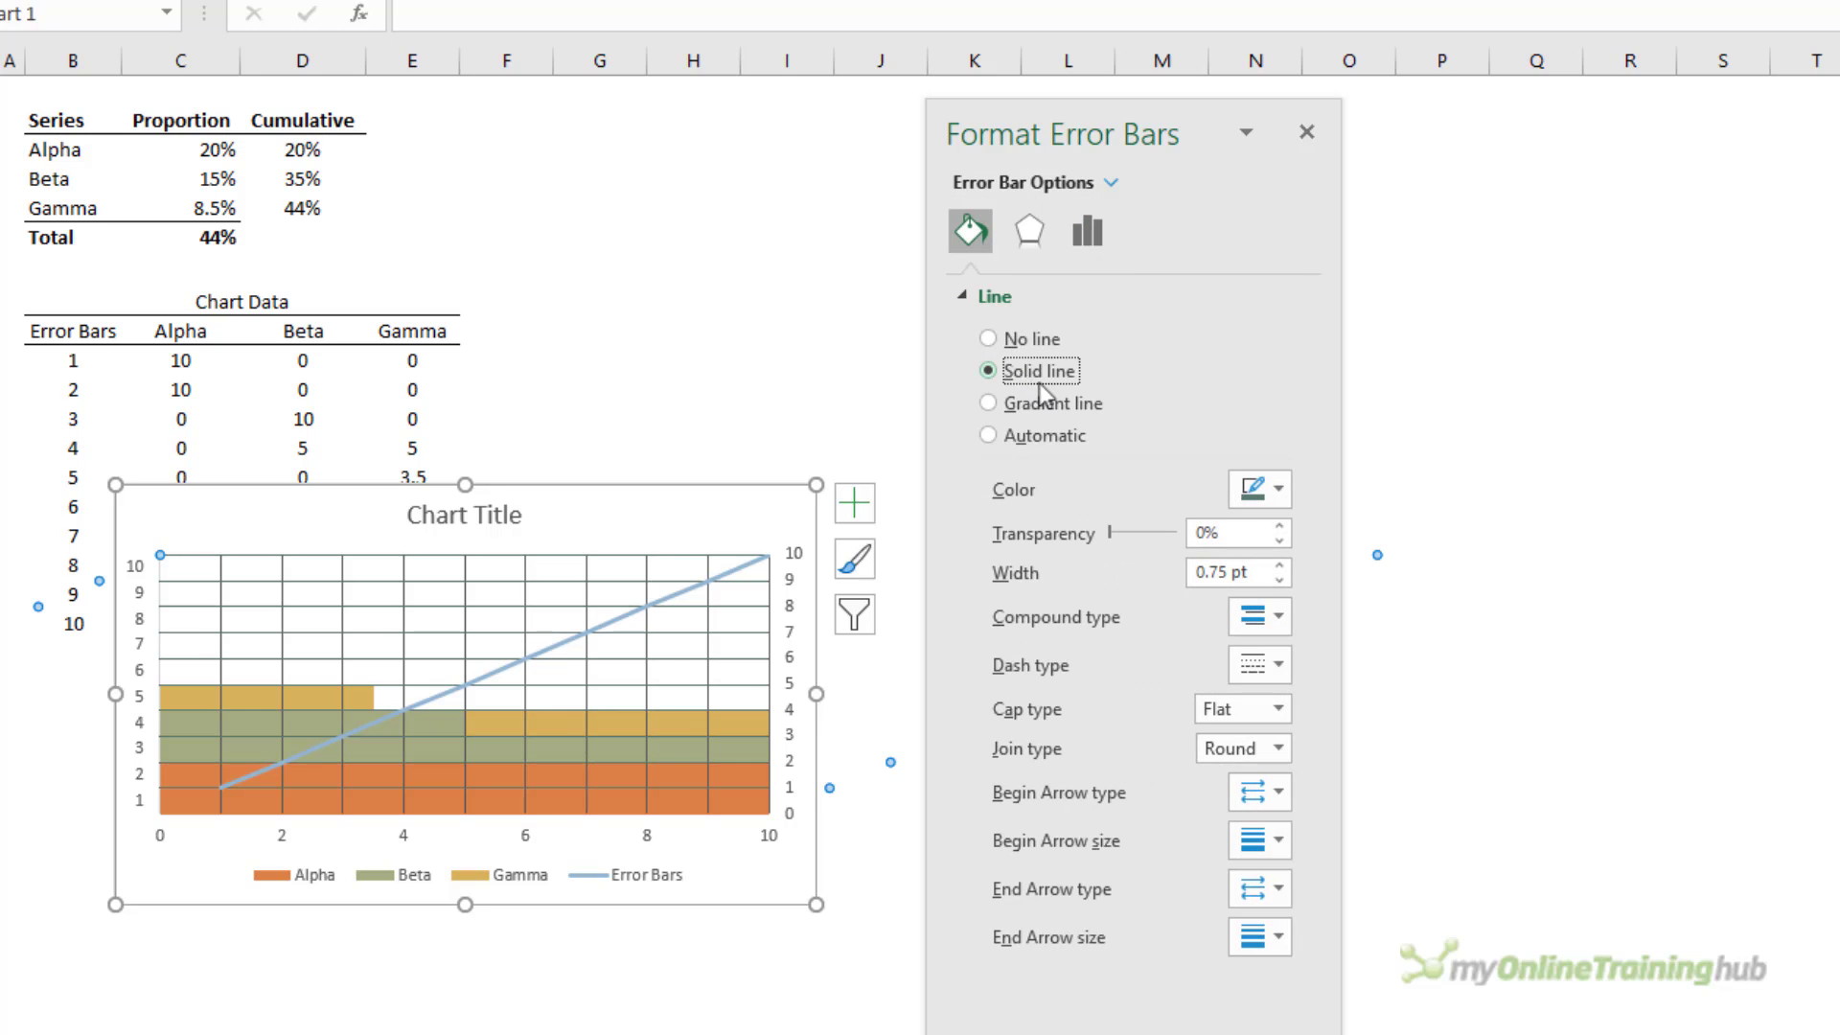
click(1261, 495)
click(1253, 543)
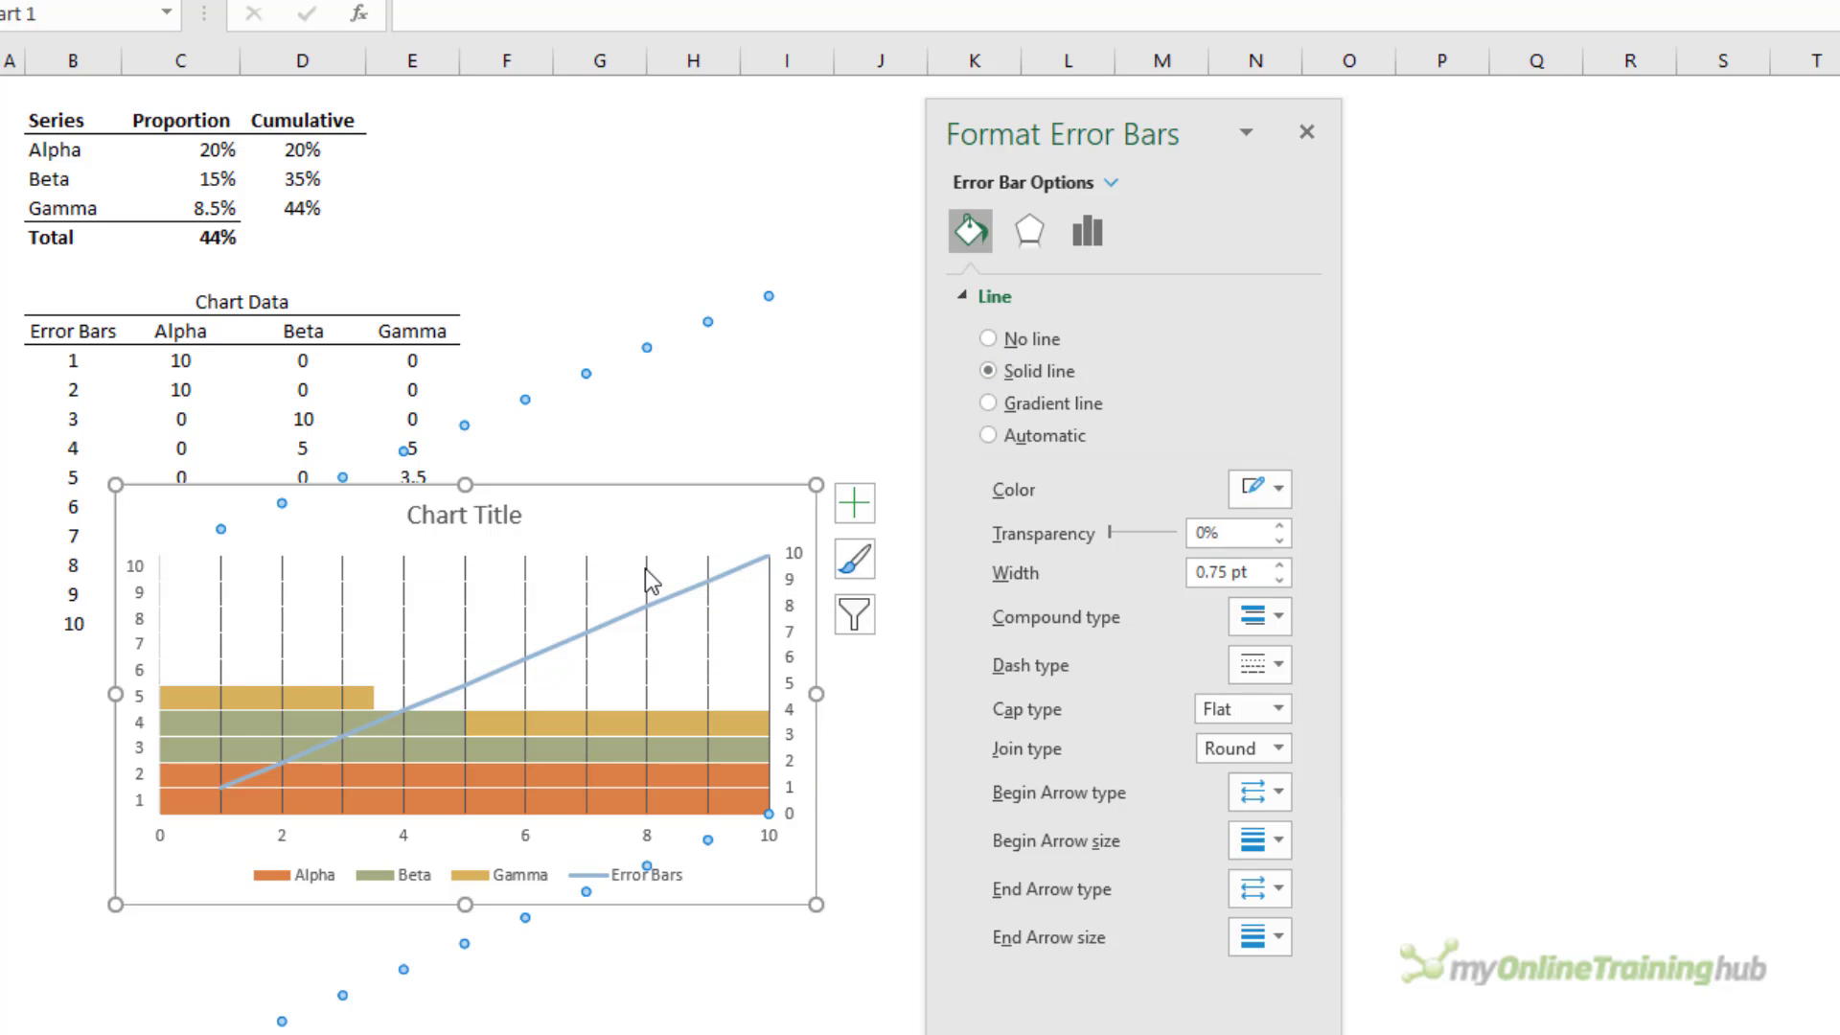
key(ctrl+z)
click(1010, 368)
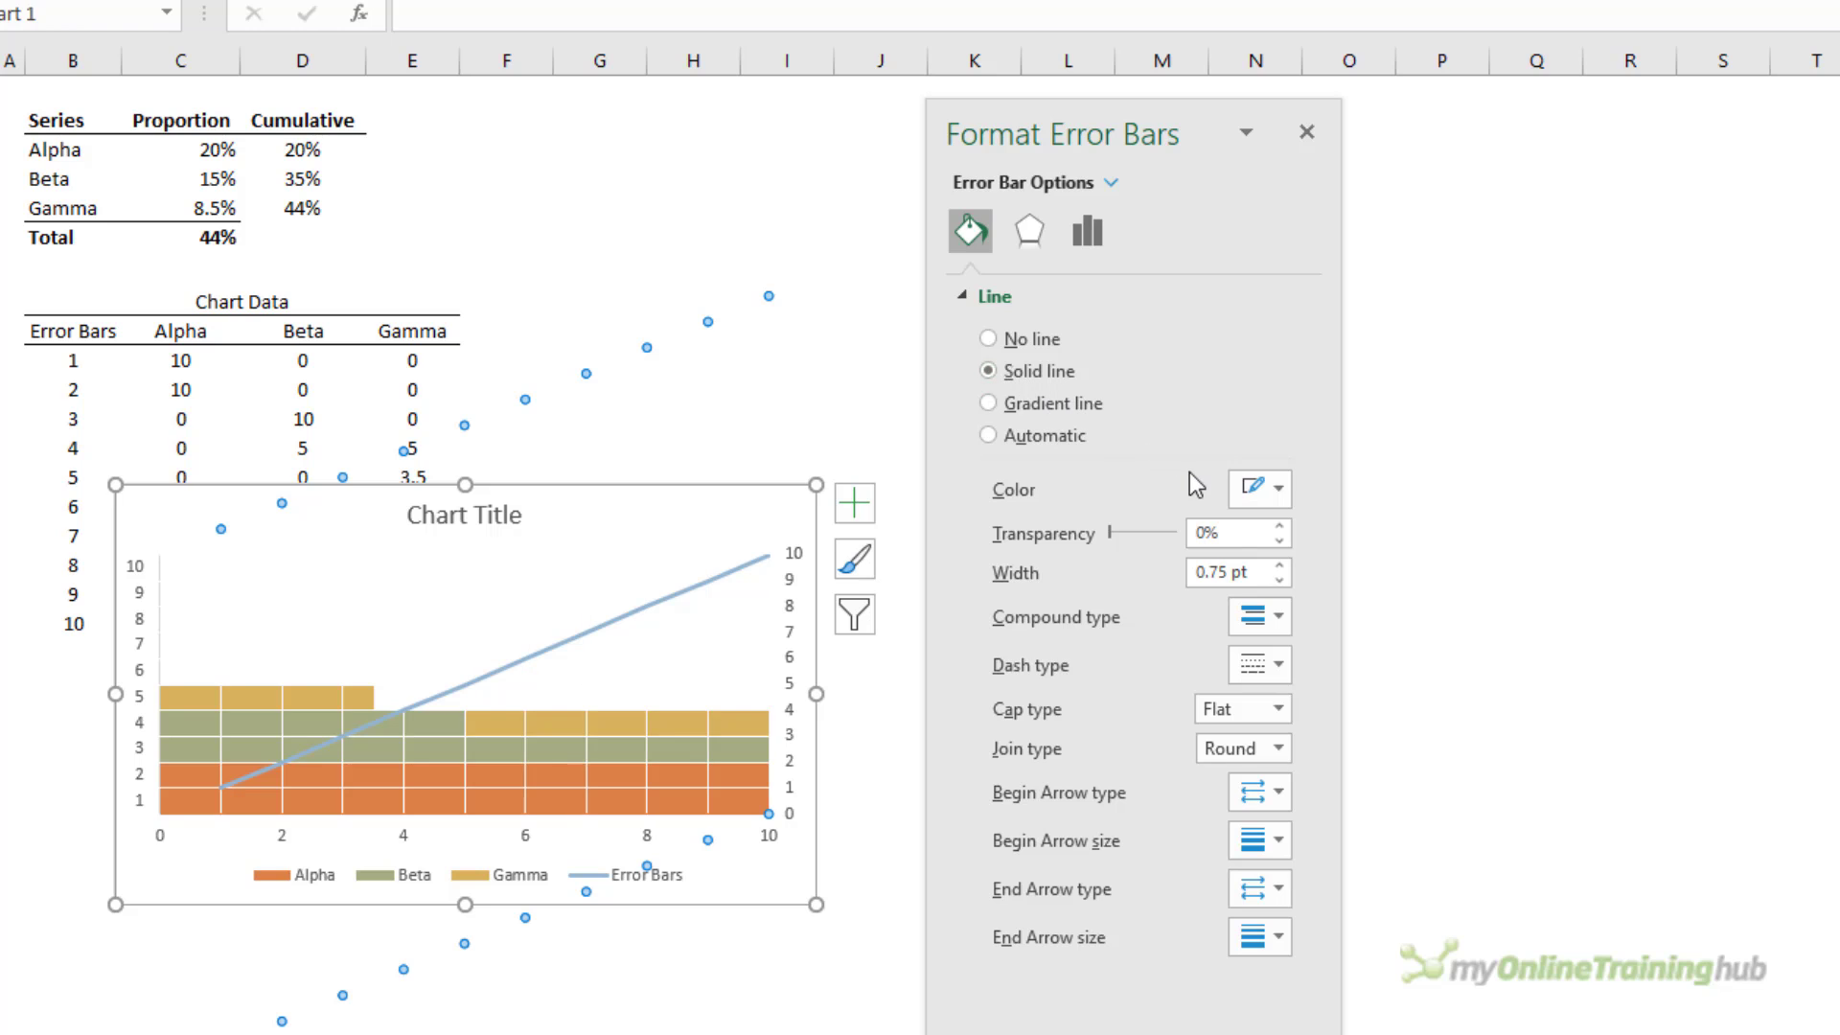
- Set the diagonal Error Bars series line to No line
click(682, 592)
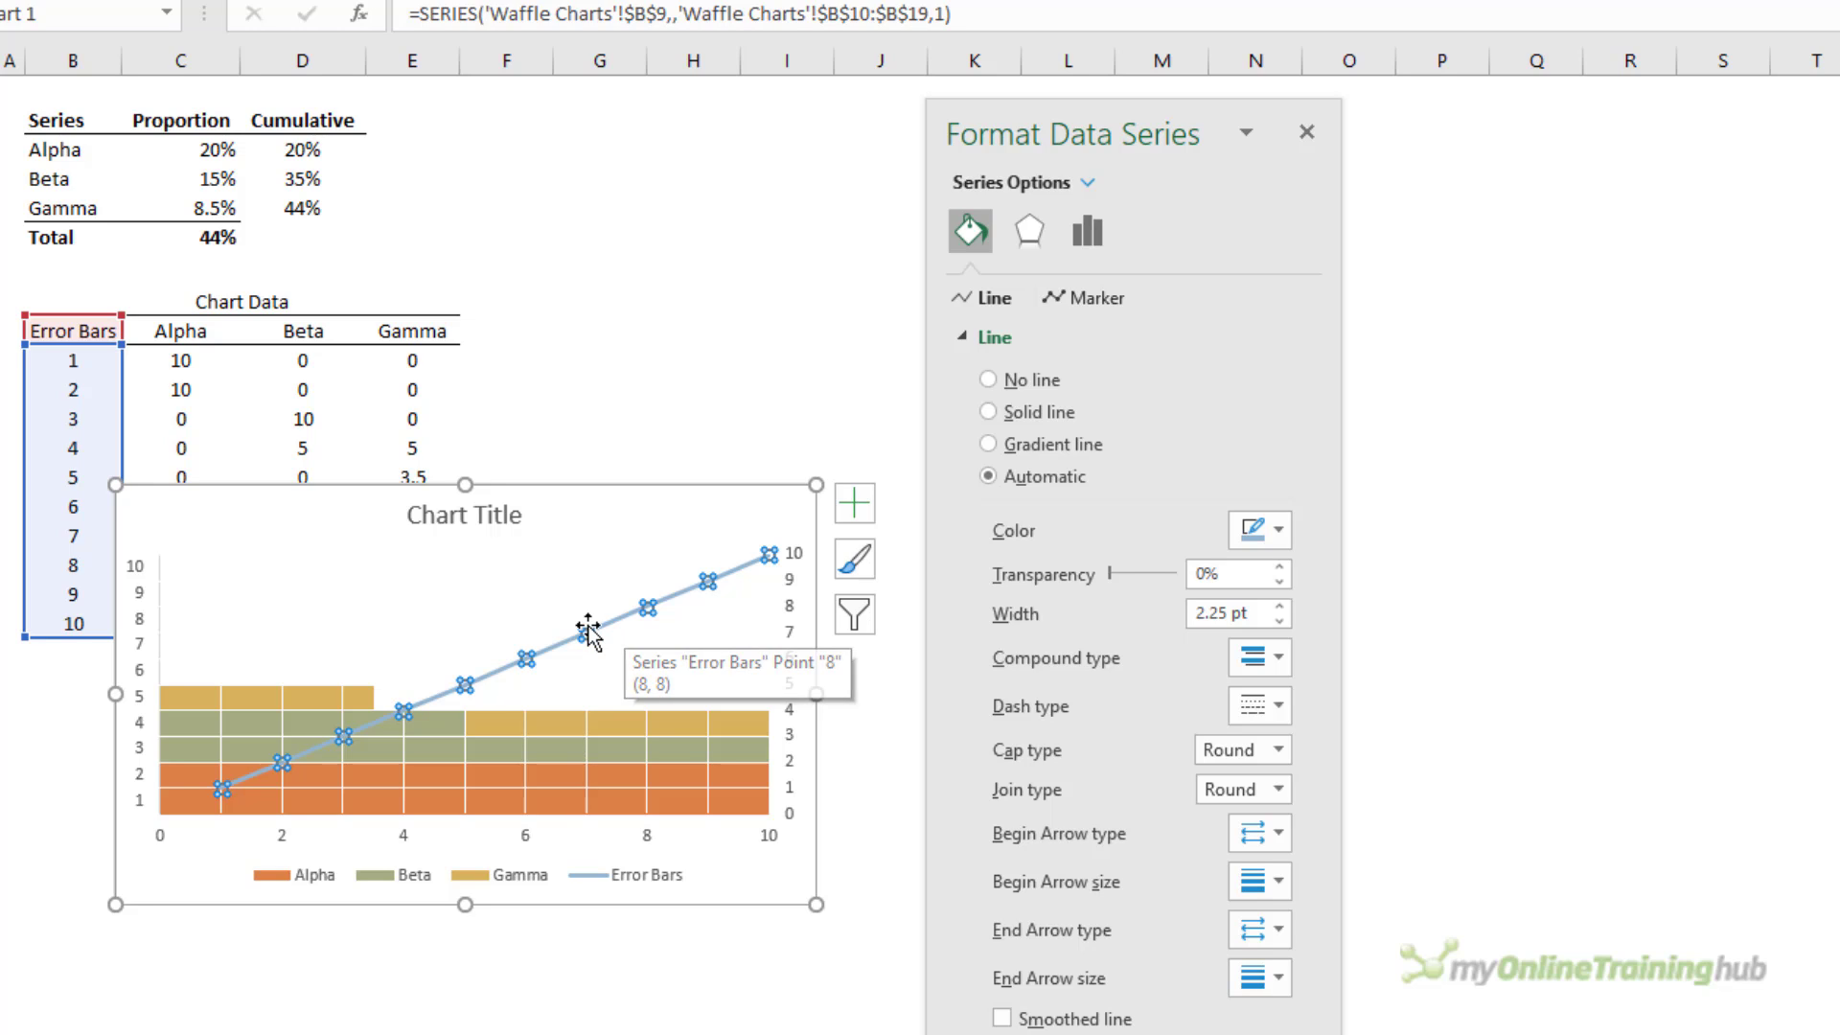
click(993, 381)
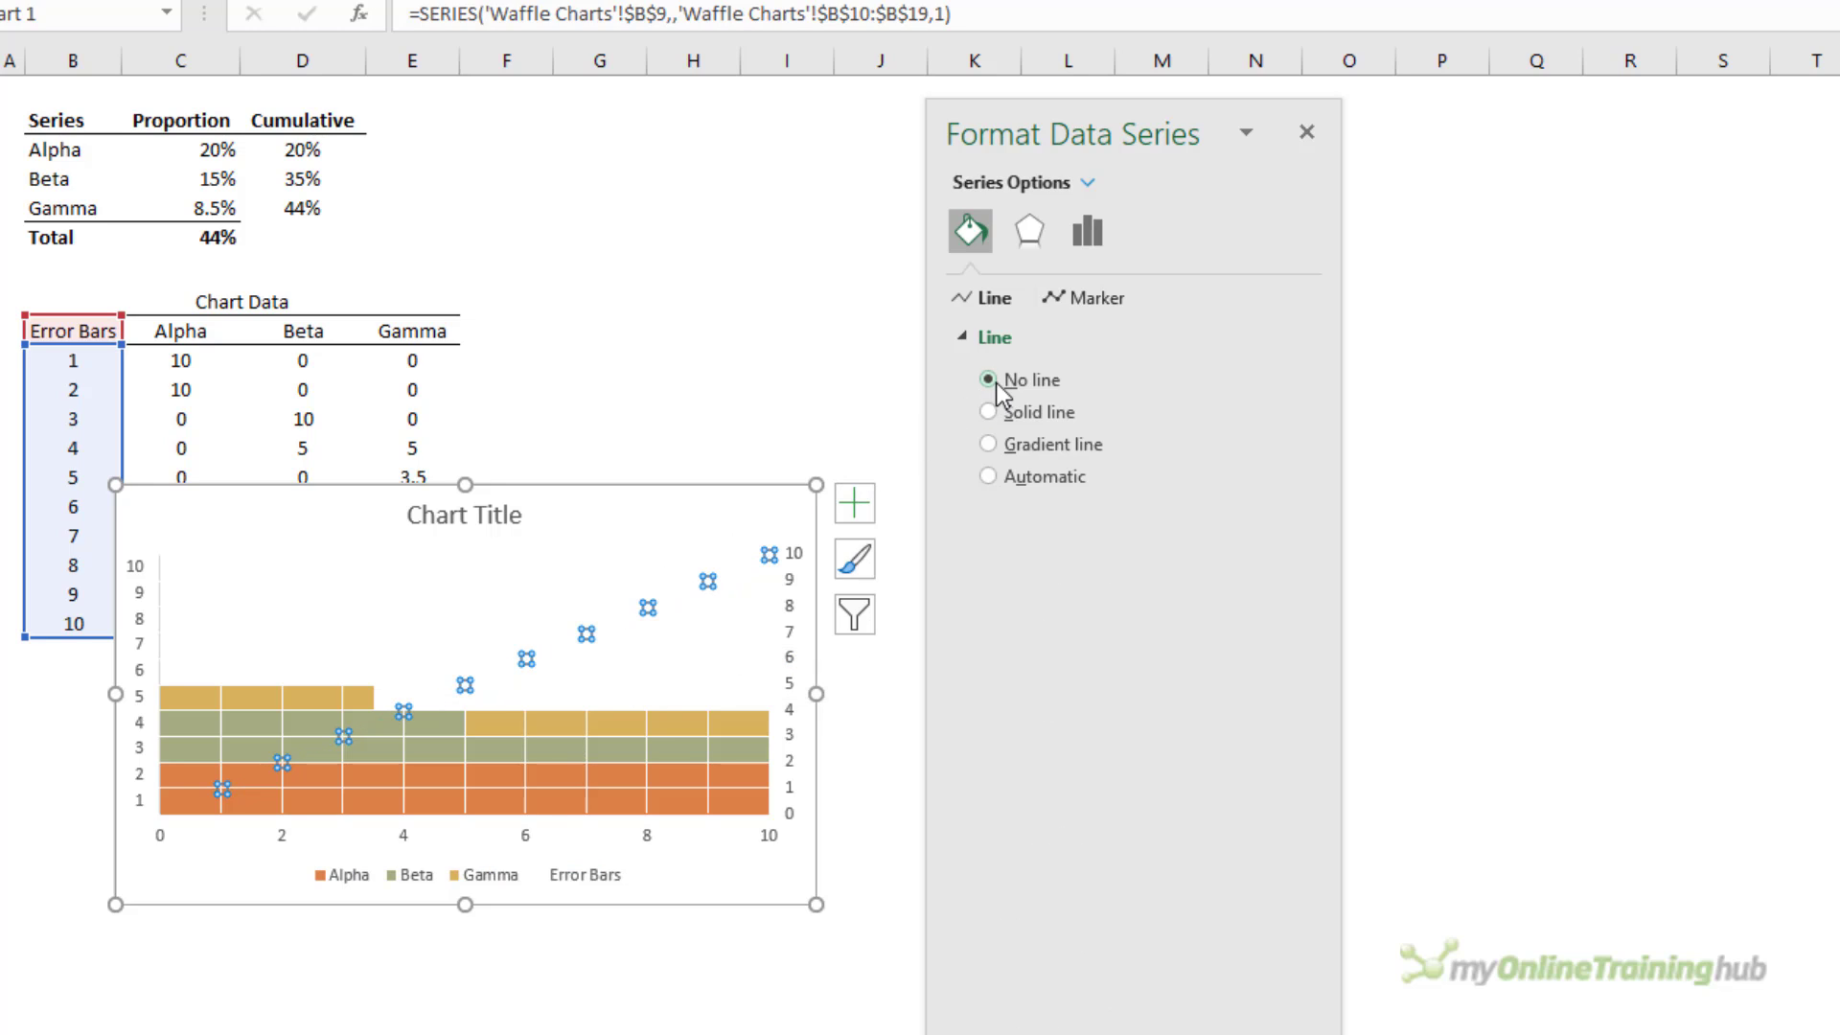
click(671, 490)
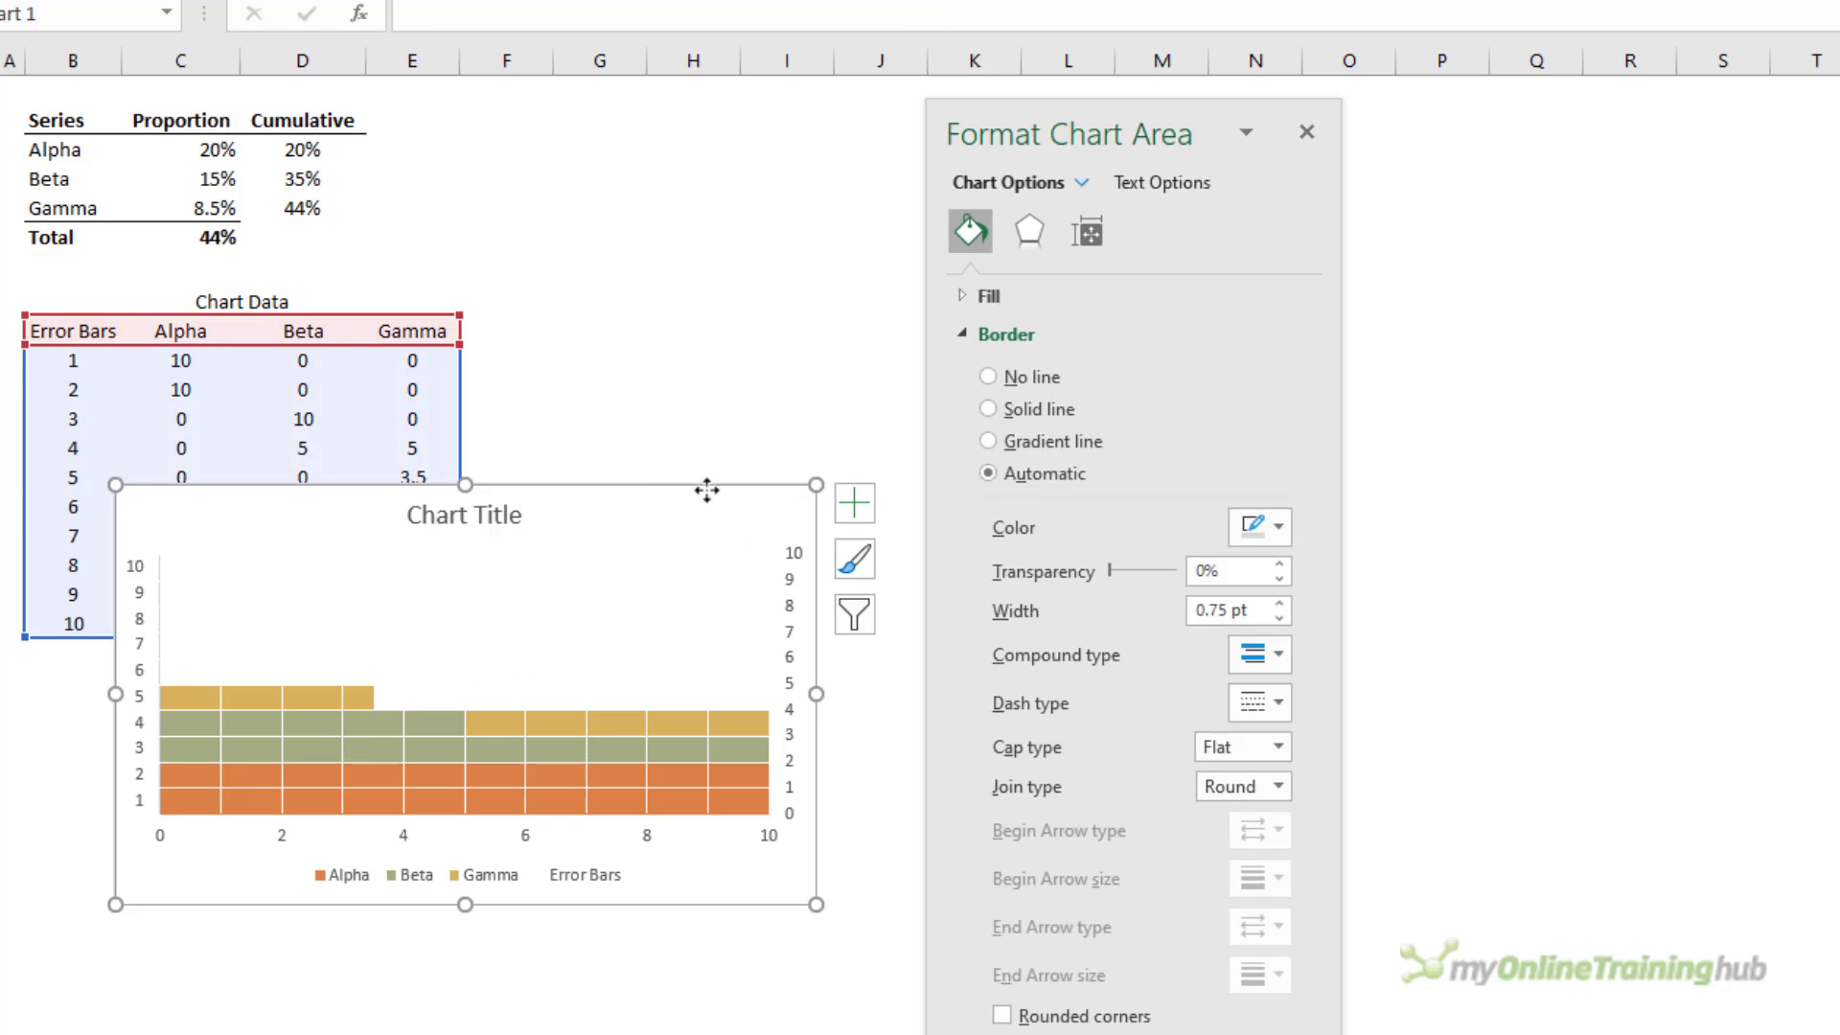
- Remove the axes and chart title, narrow the chart to near-square, and move it beside the table
click(856, 503)
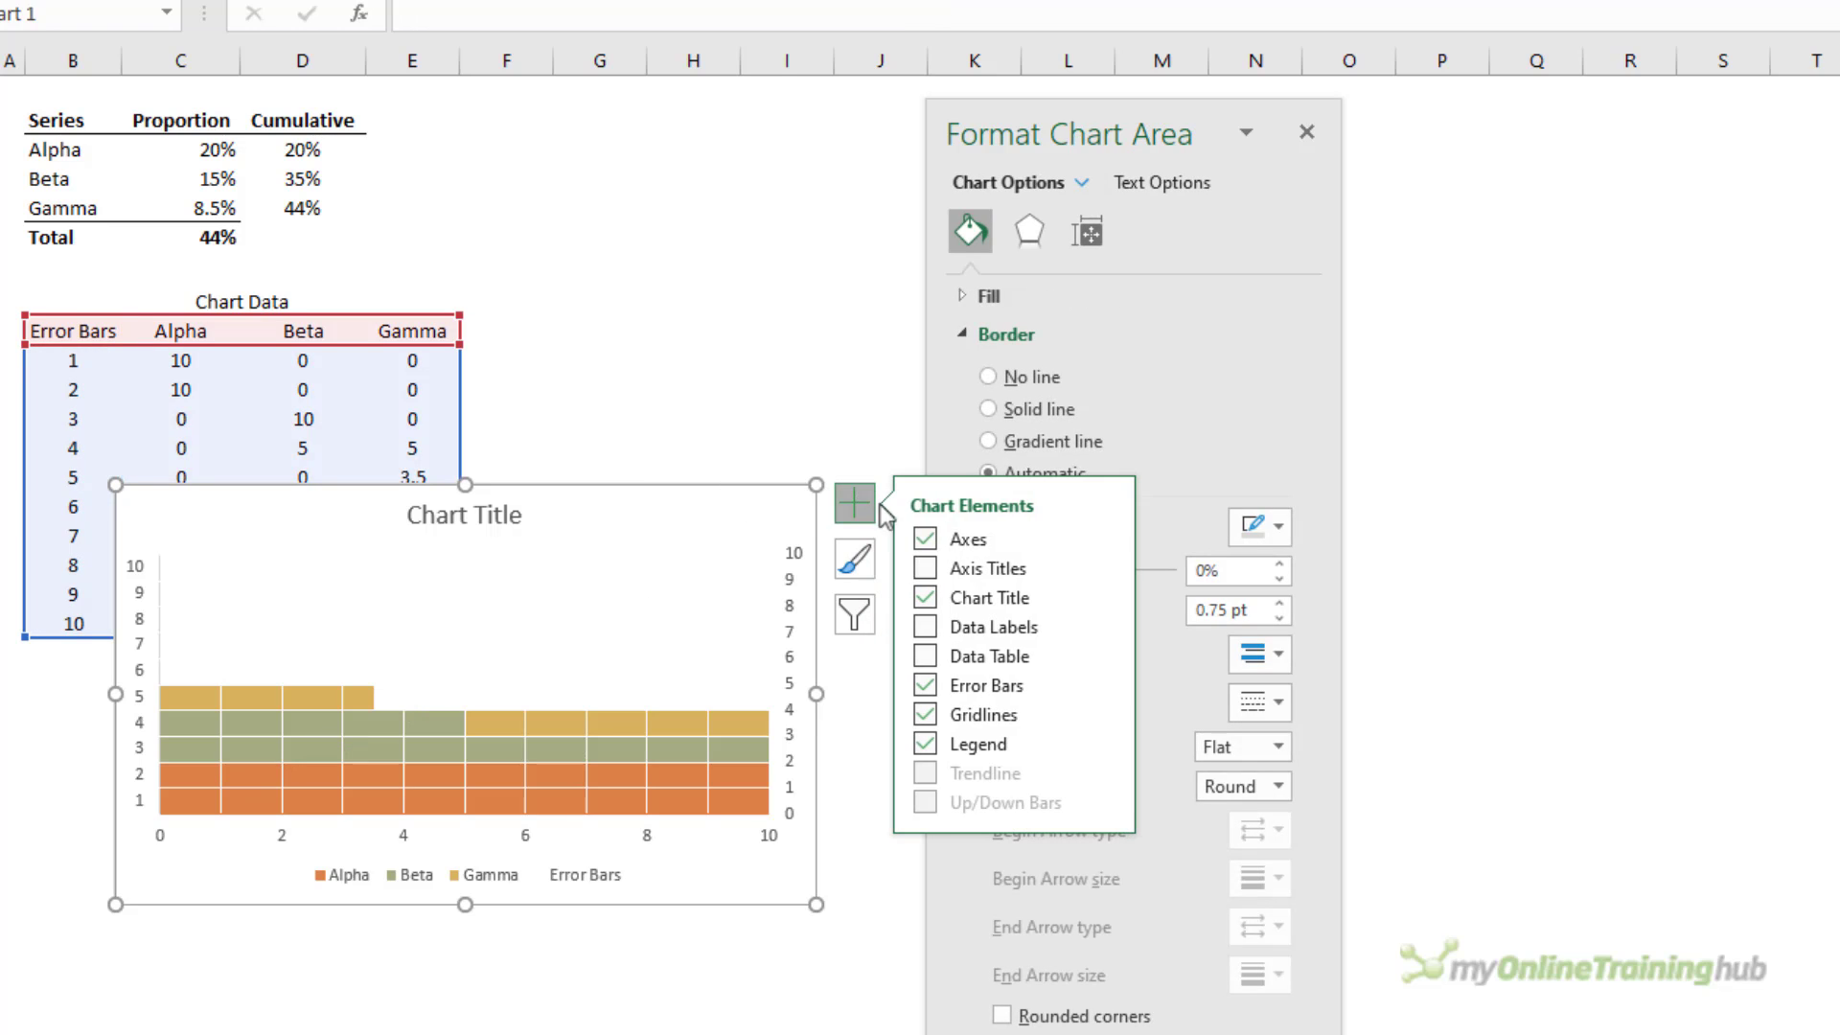
click(925, 539)
click(927, 601)
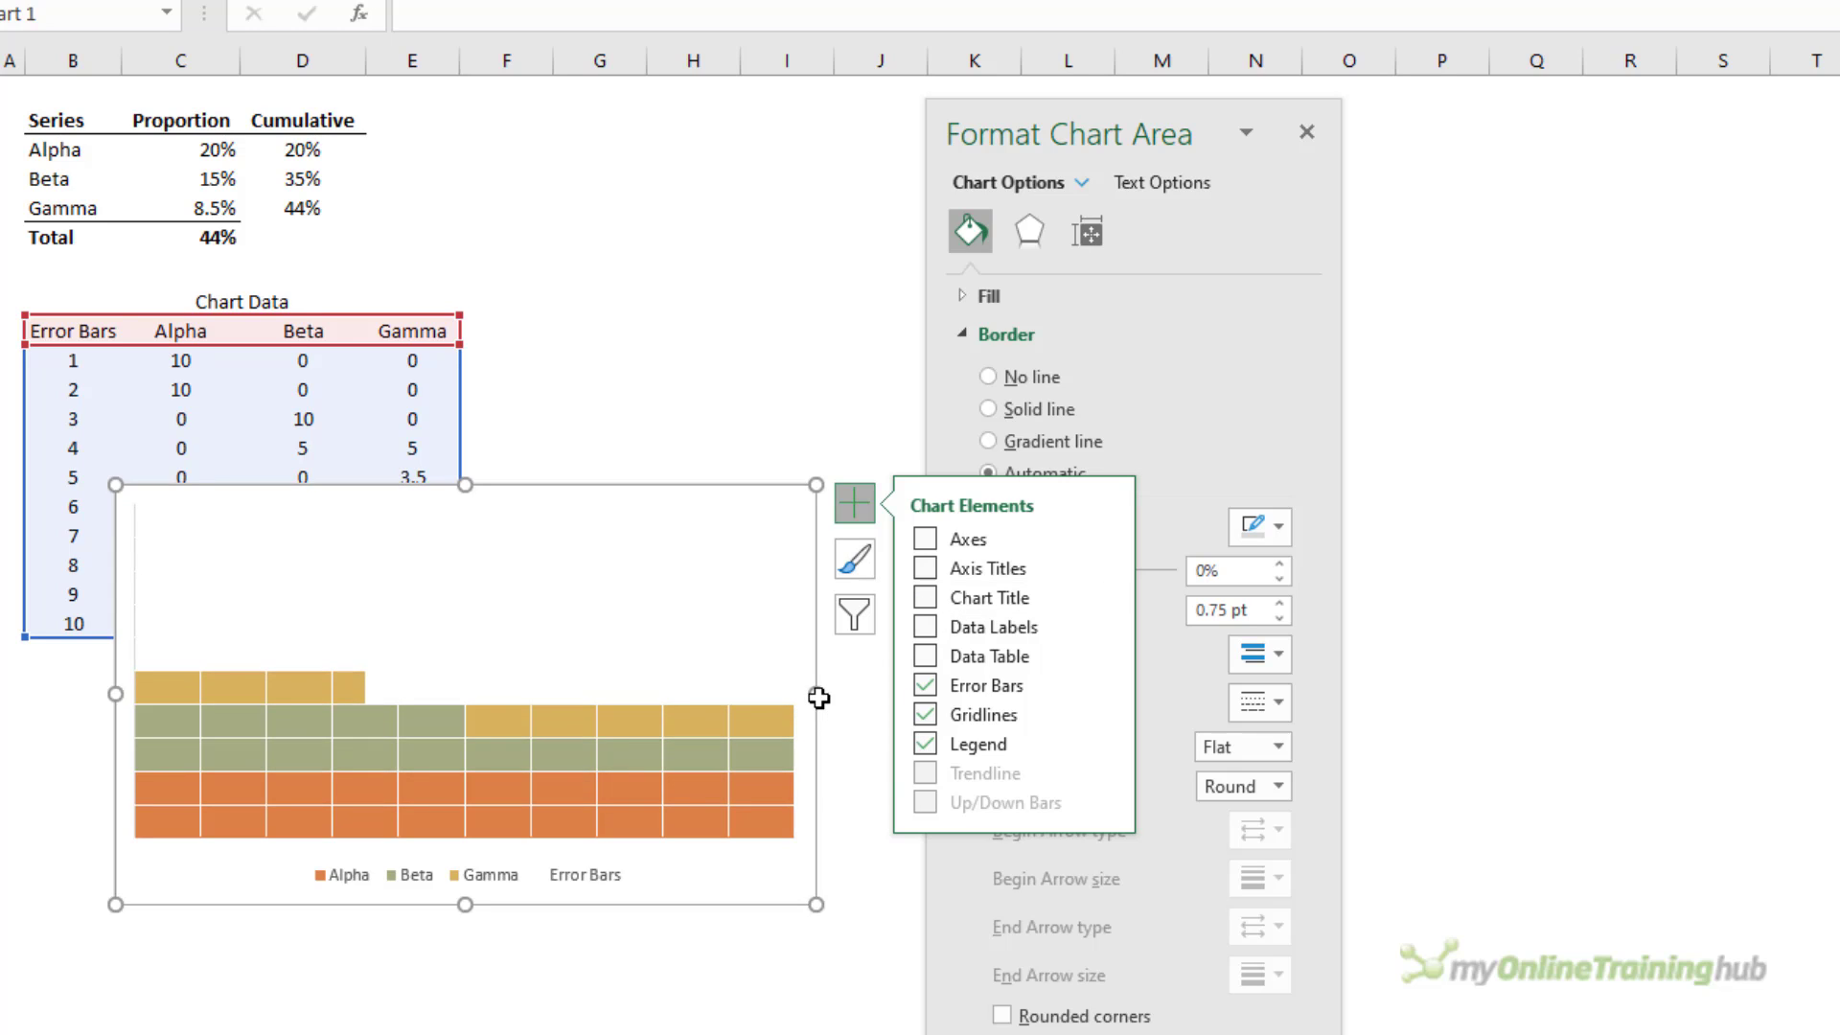
drag(818, 696, 509, 680)
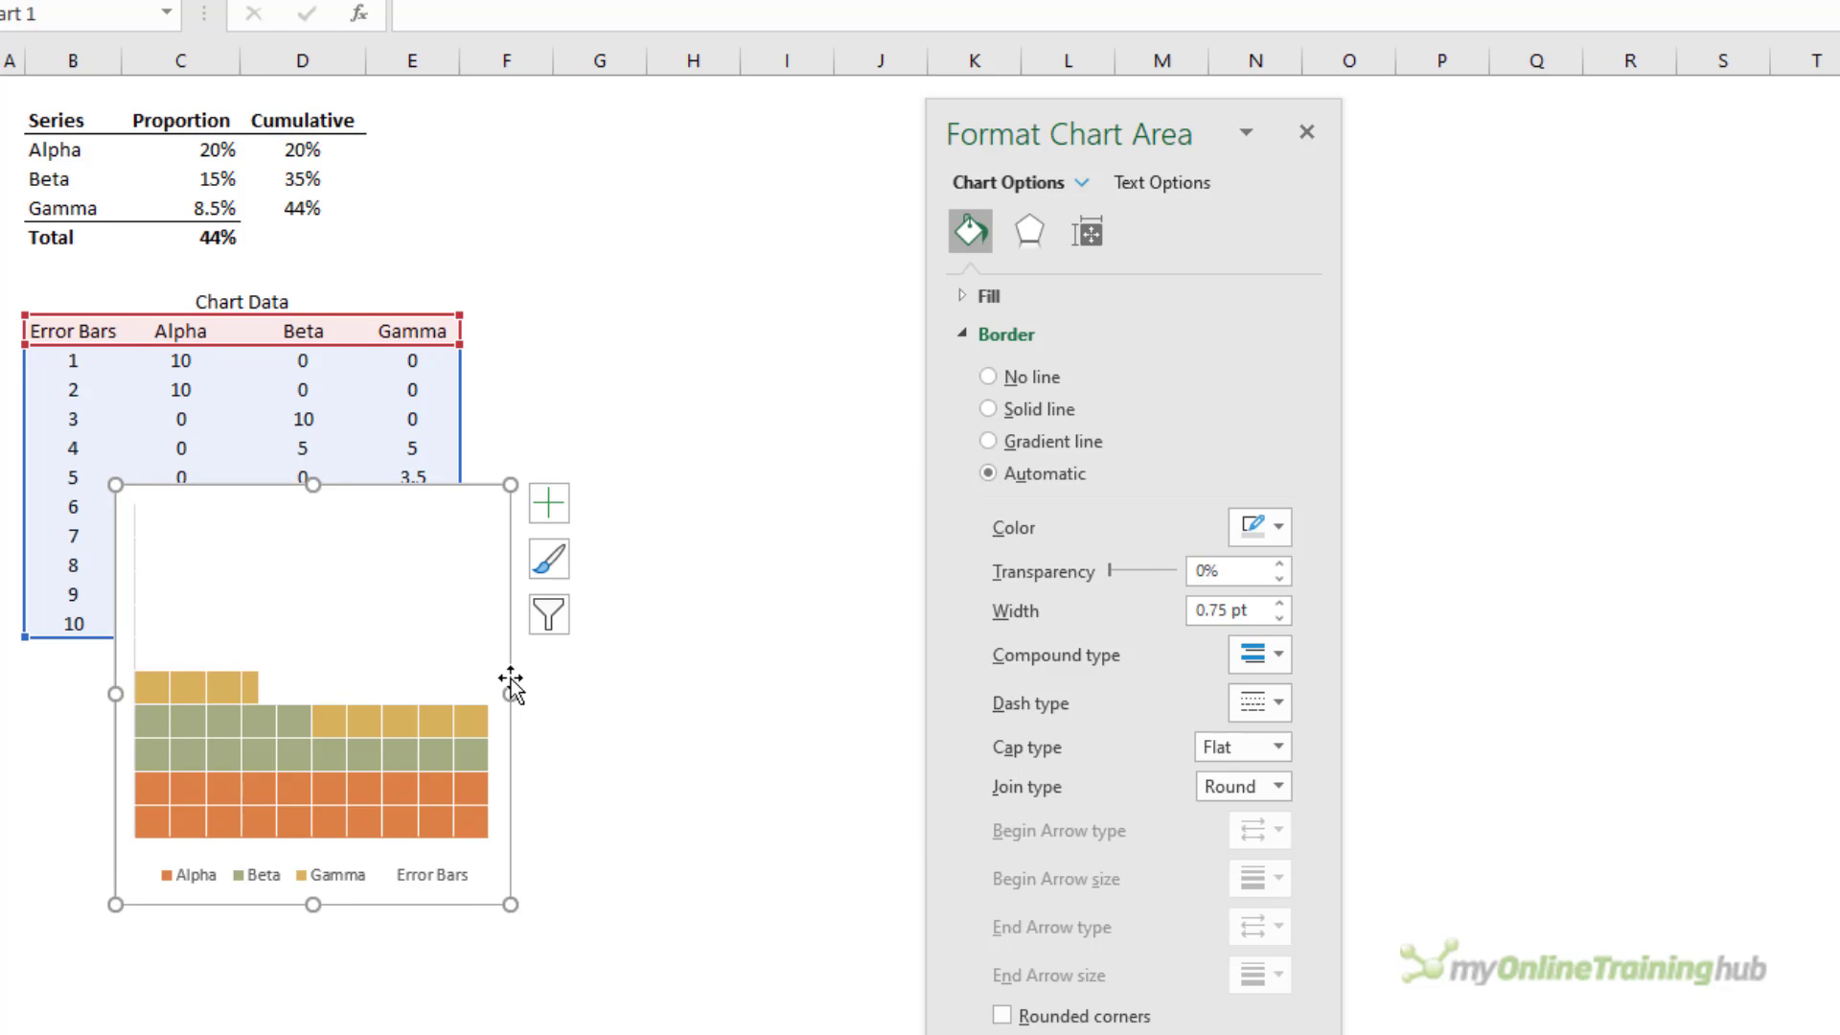
drag(412, 494, 778, 281)
- Delete the Error Bars entry from the legend
click(661, 854)
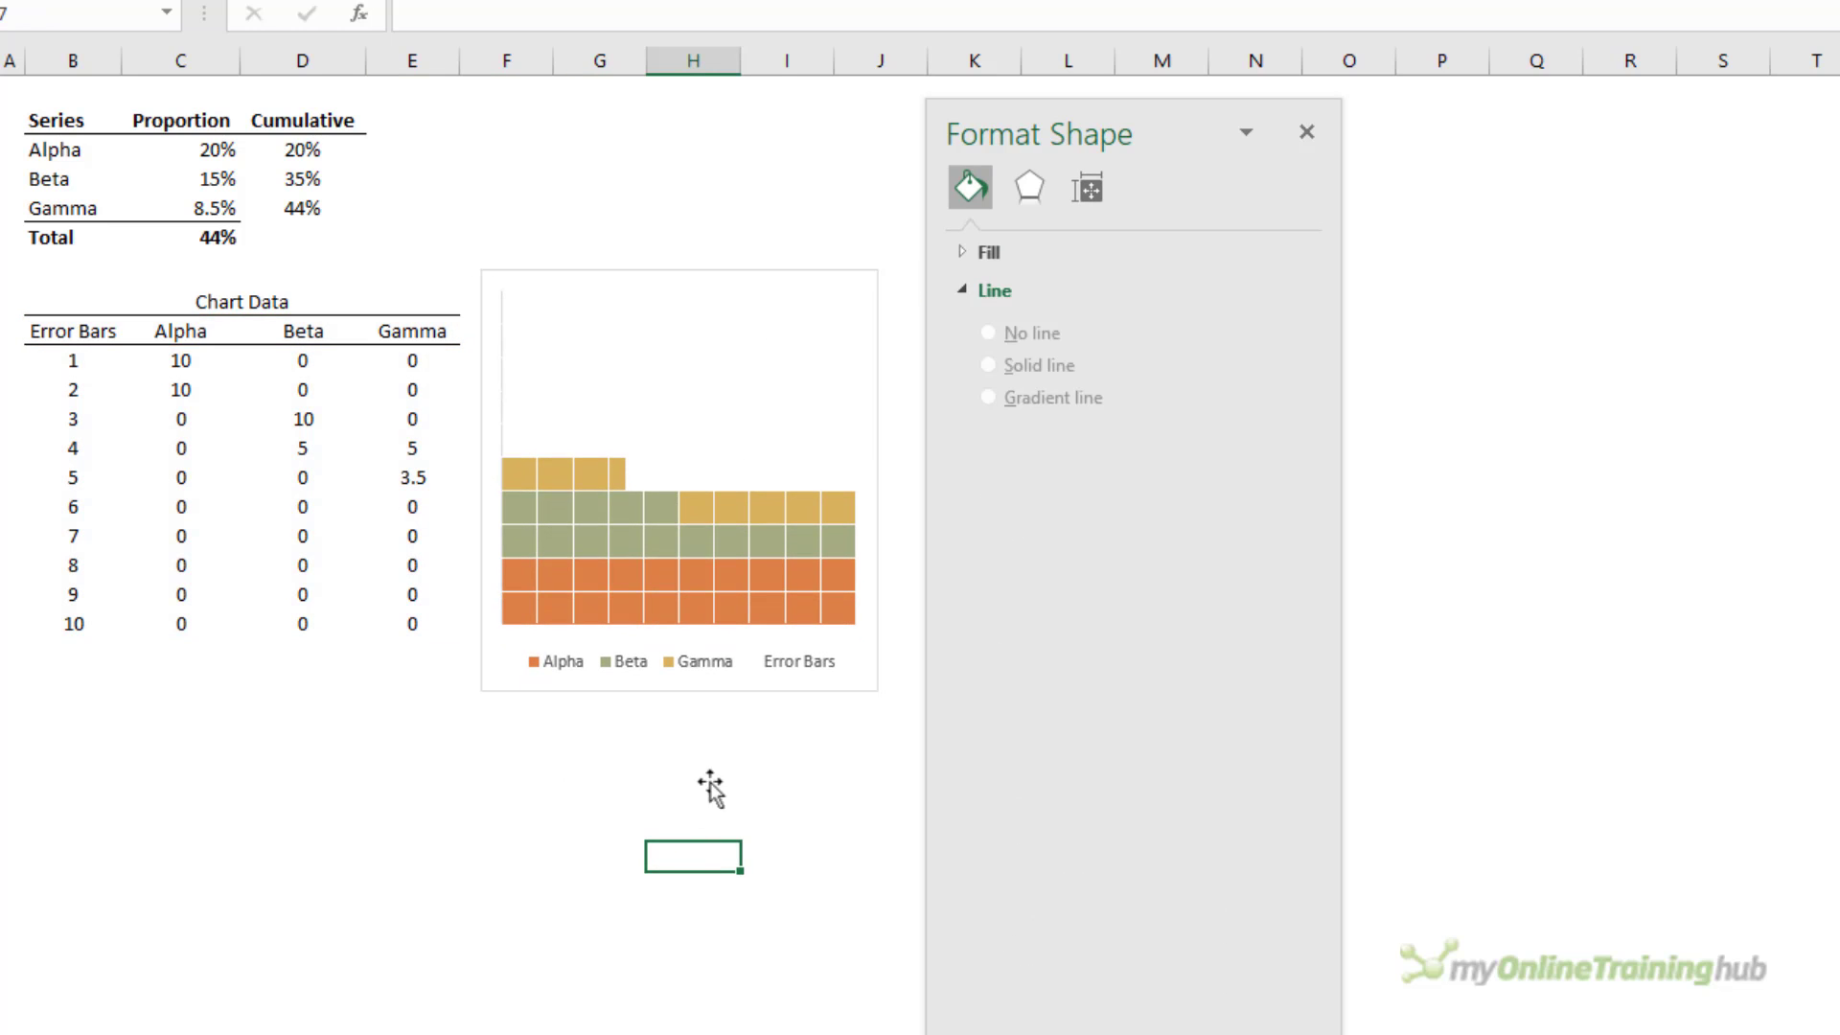
click(784, 663)
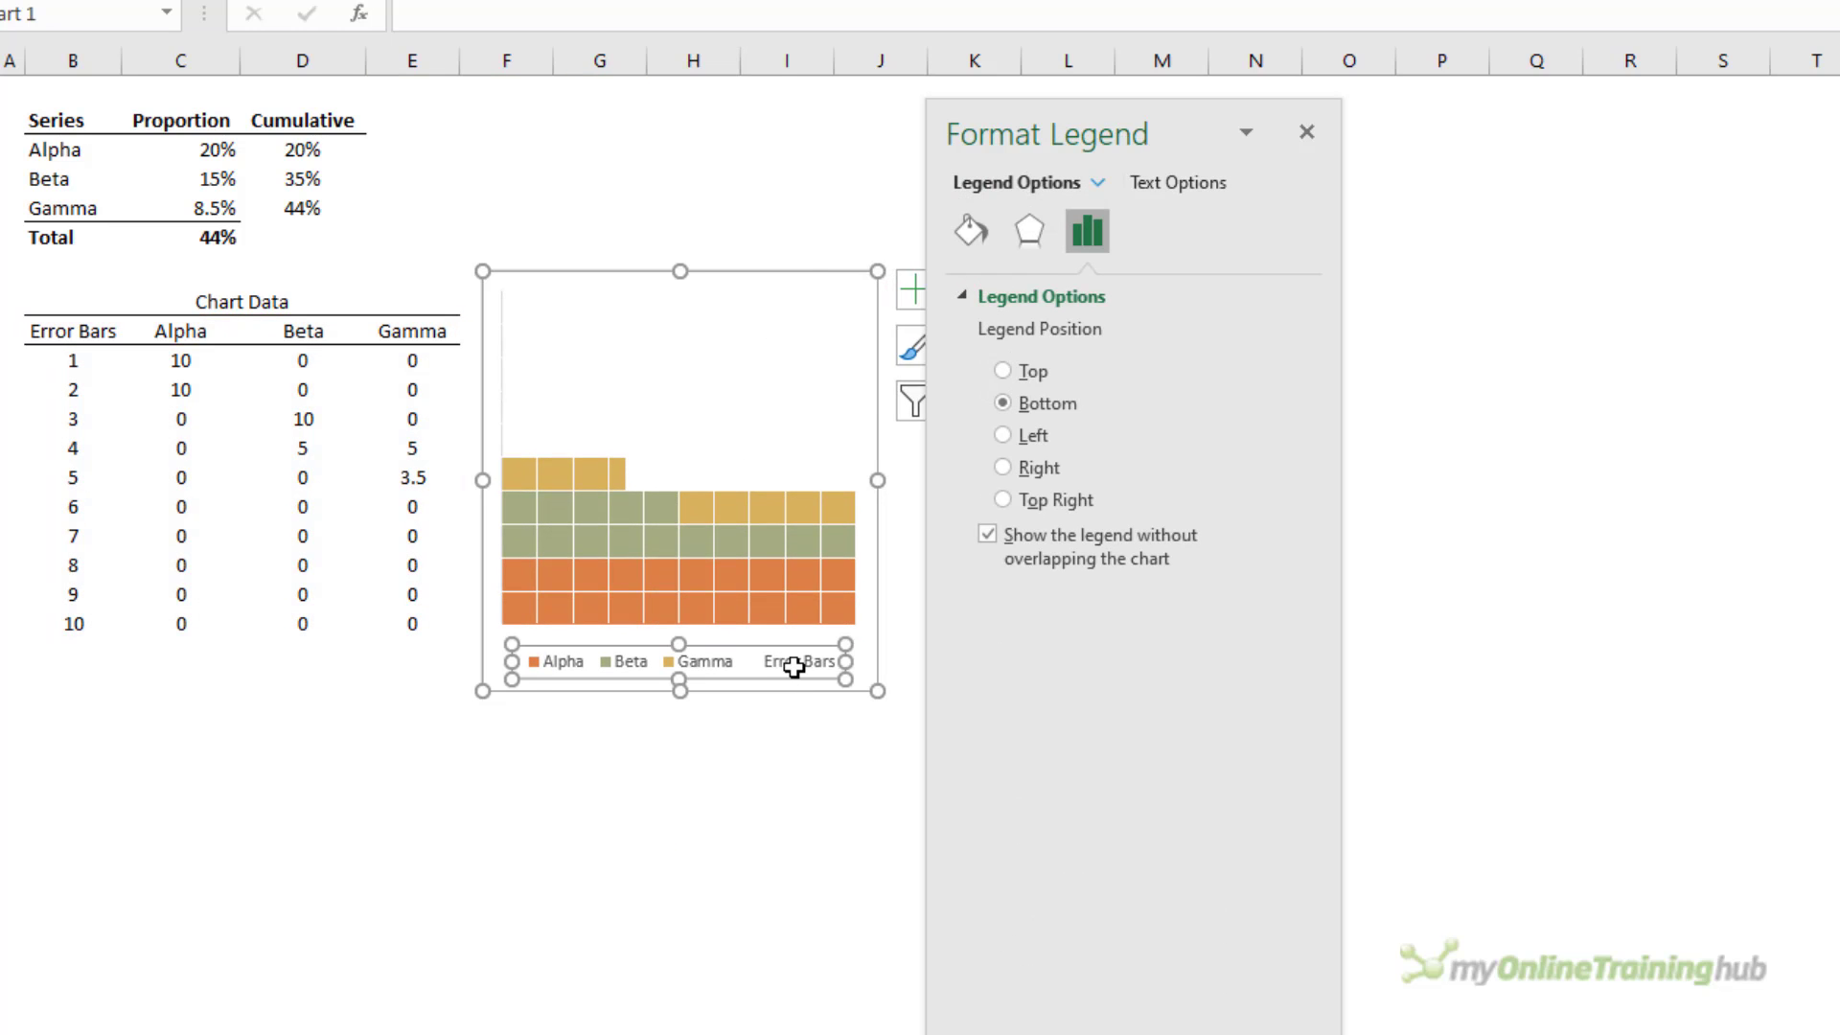
click(796, 669)
key(Delete)
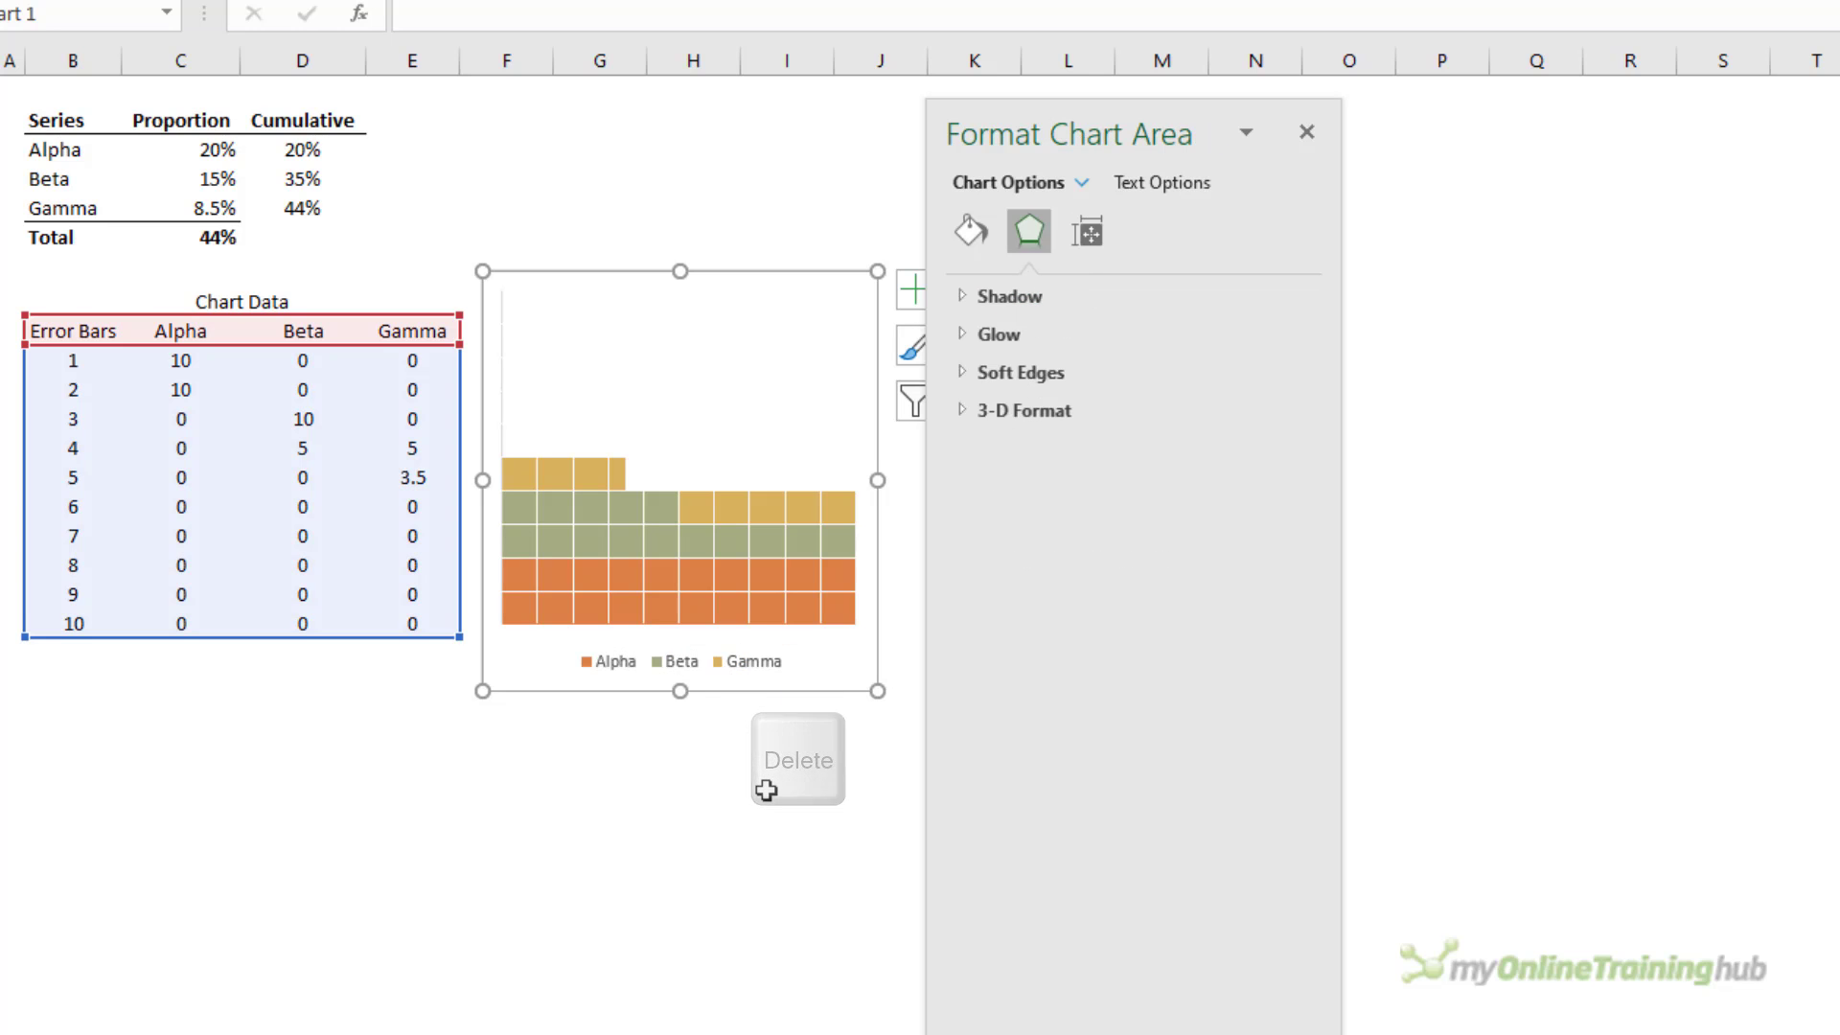
- Set the chart's major gridlines to No line
click(584, 661)
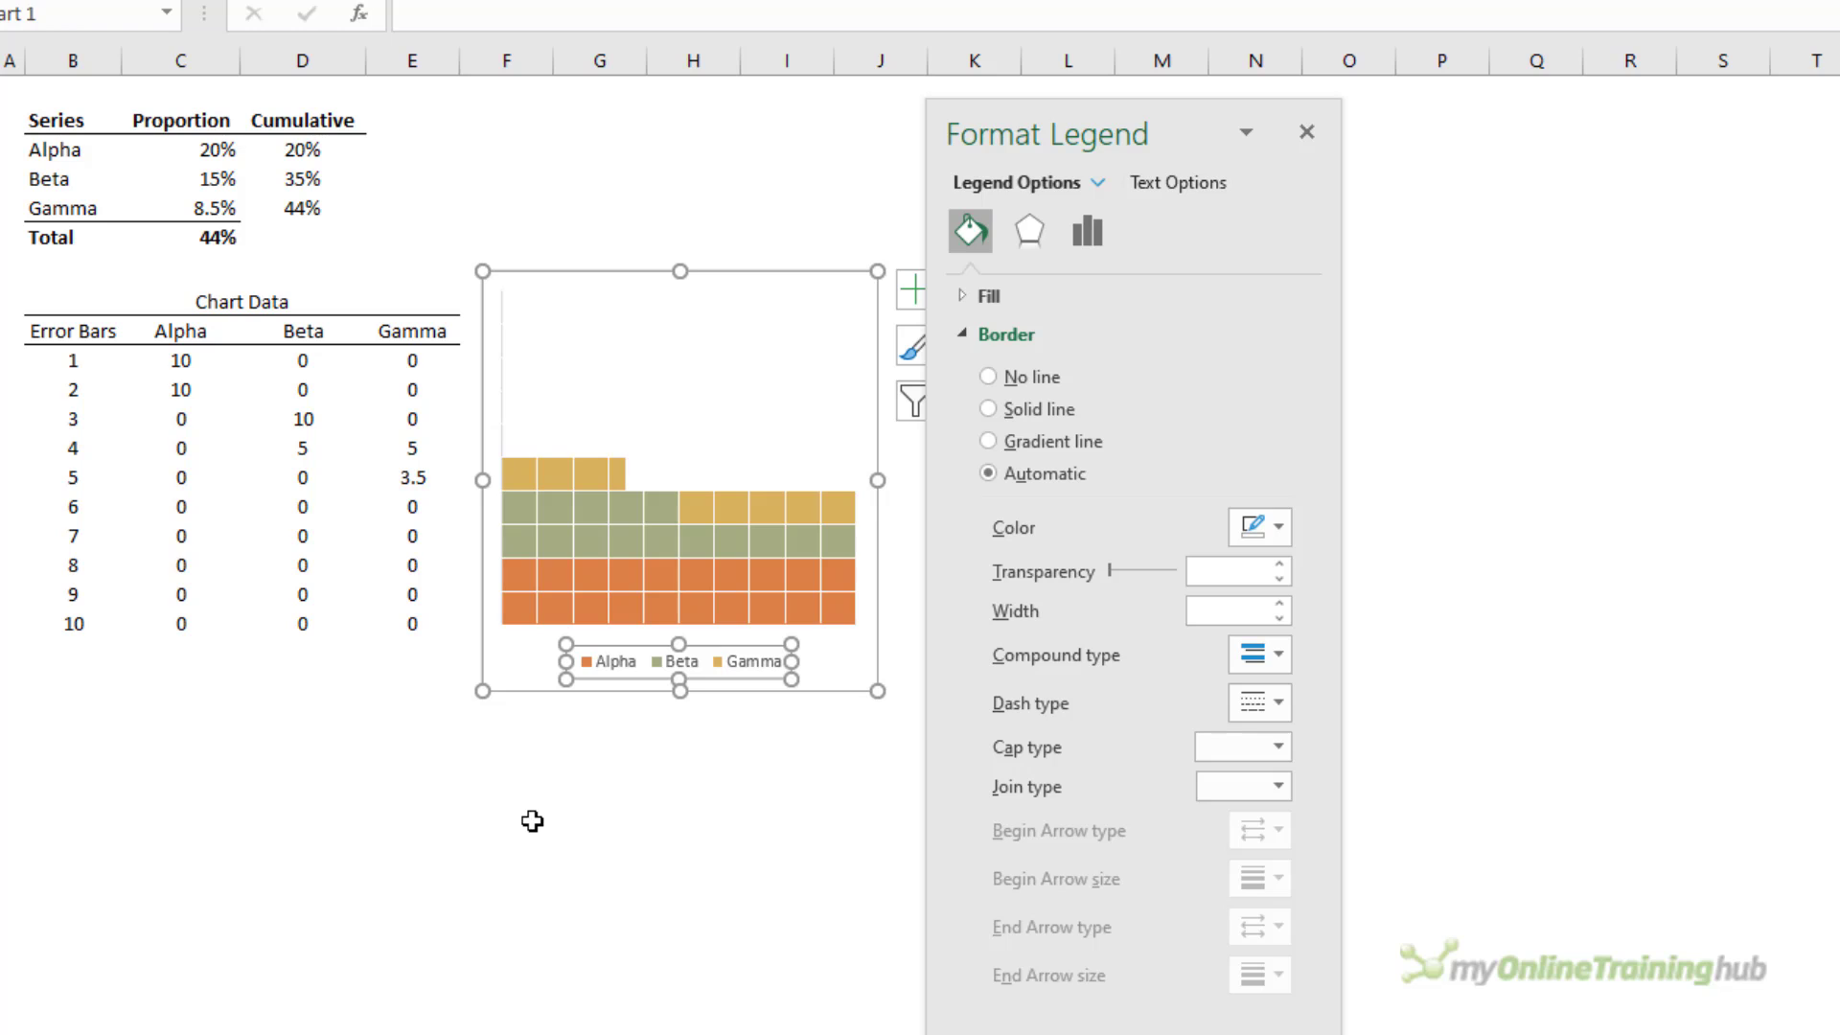
key(ctrl+Up)
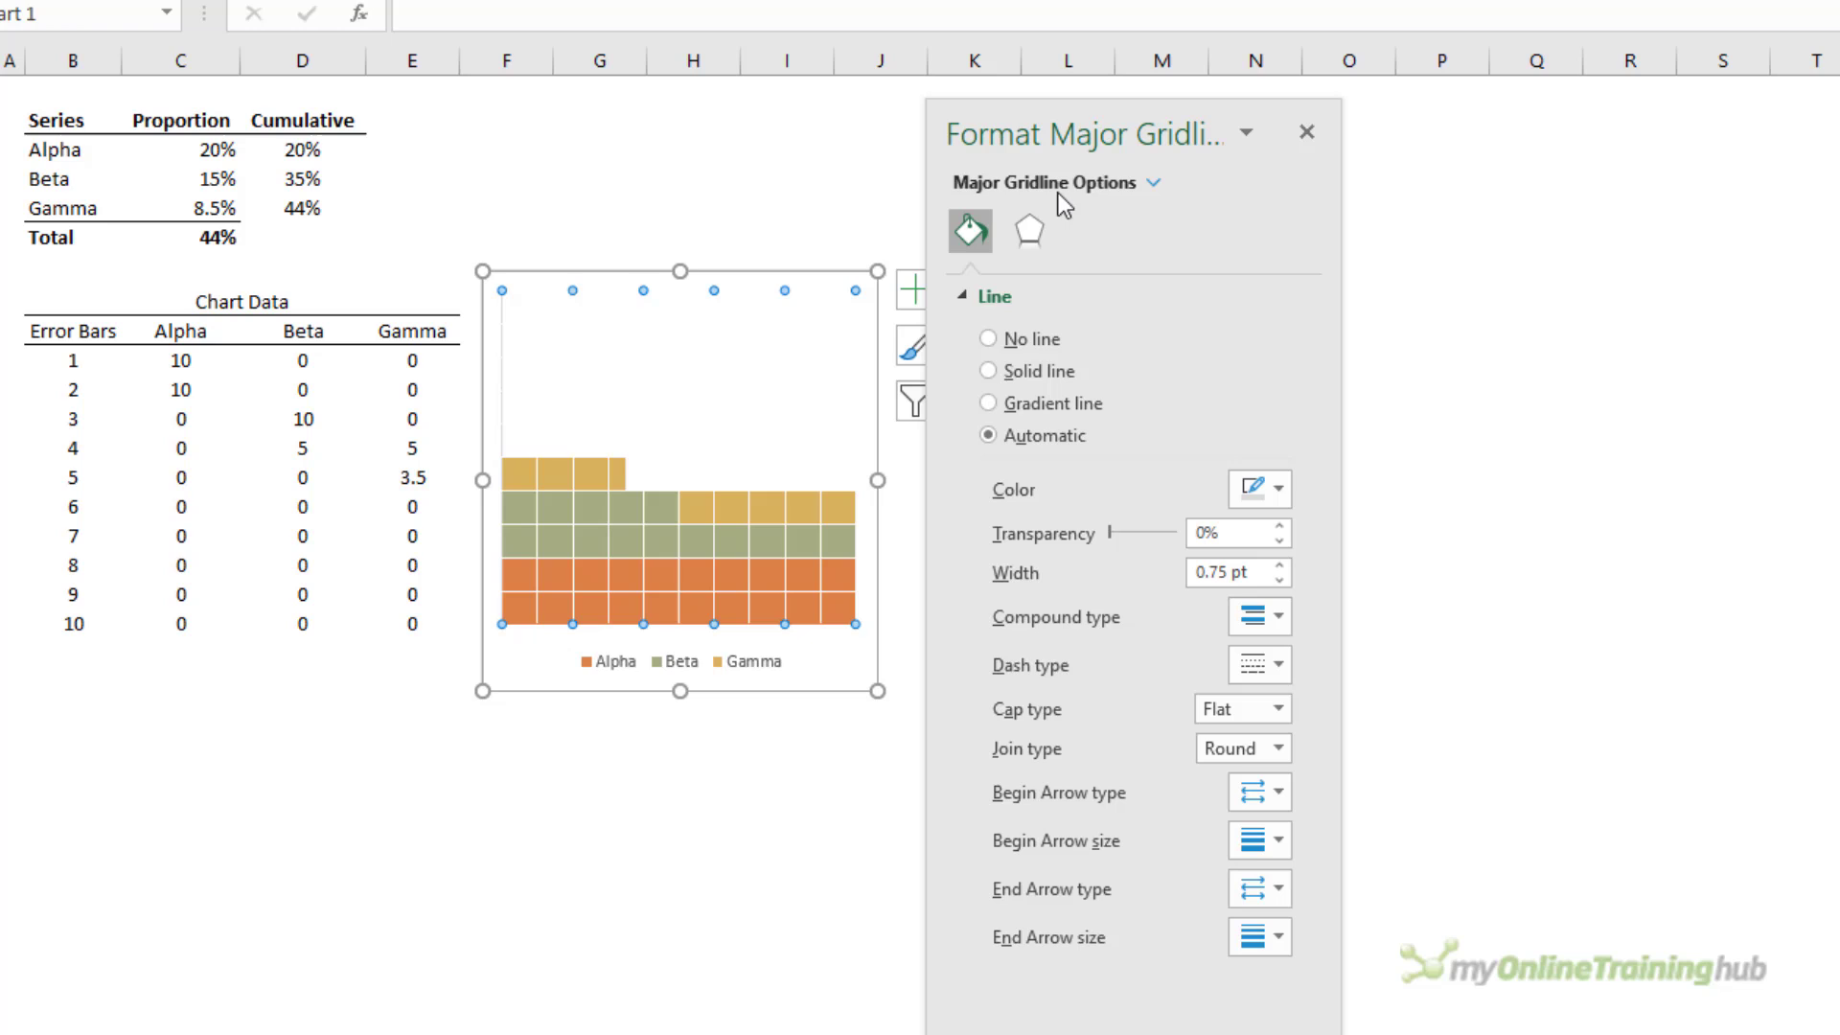
click(1009, 338)
click(709, 816)
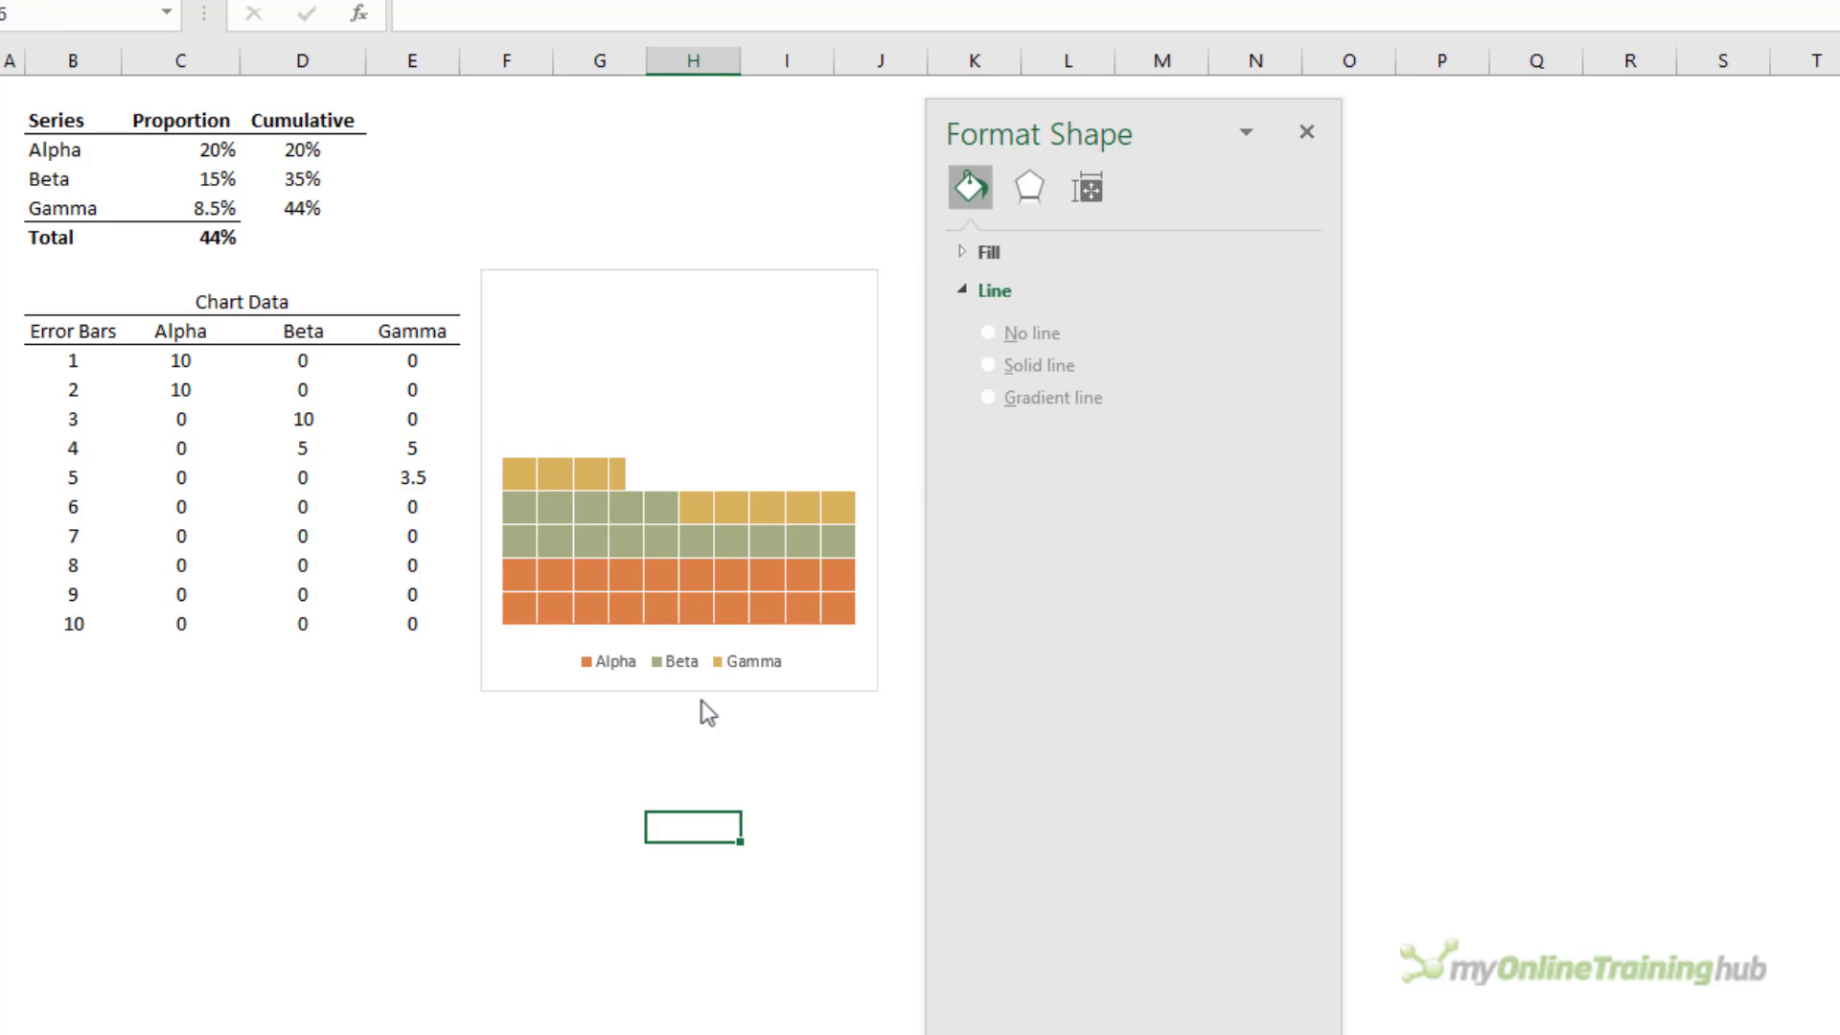
- Select the chart's plot area and apply a solid light grey fill, then deselect the chart
click(682, 399)
key(Up)
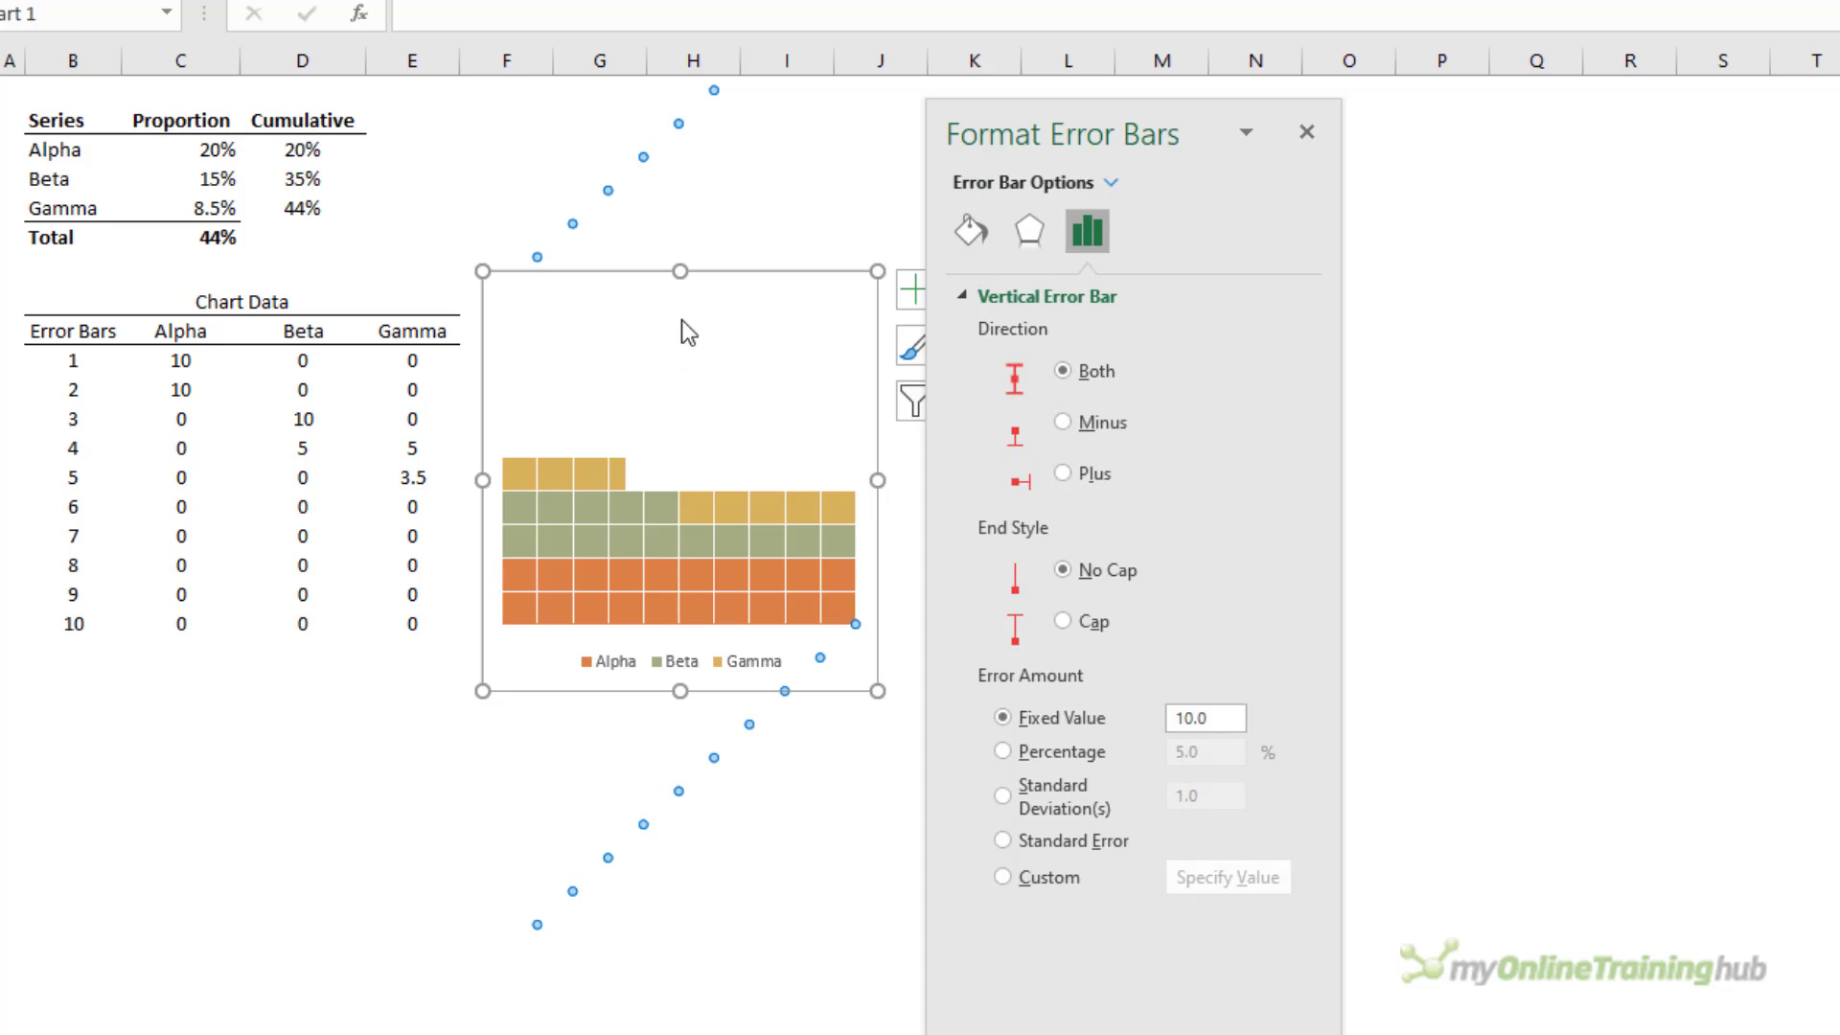
key(Up)
click(733, 316)
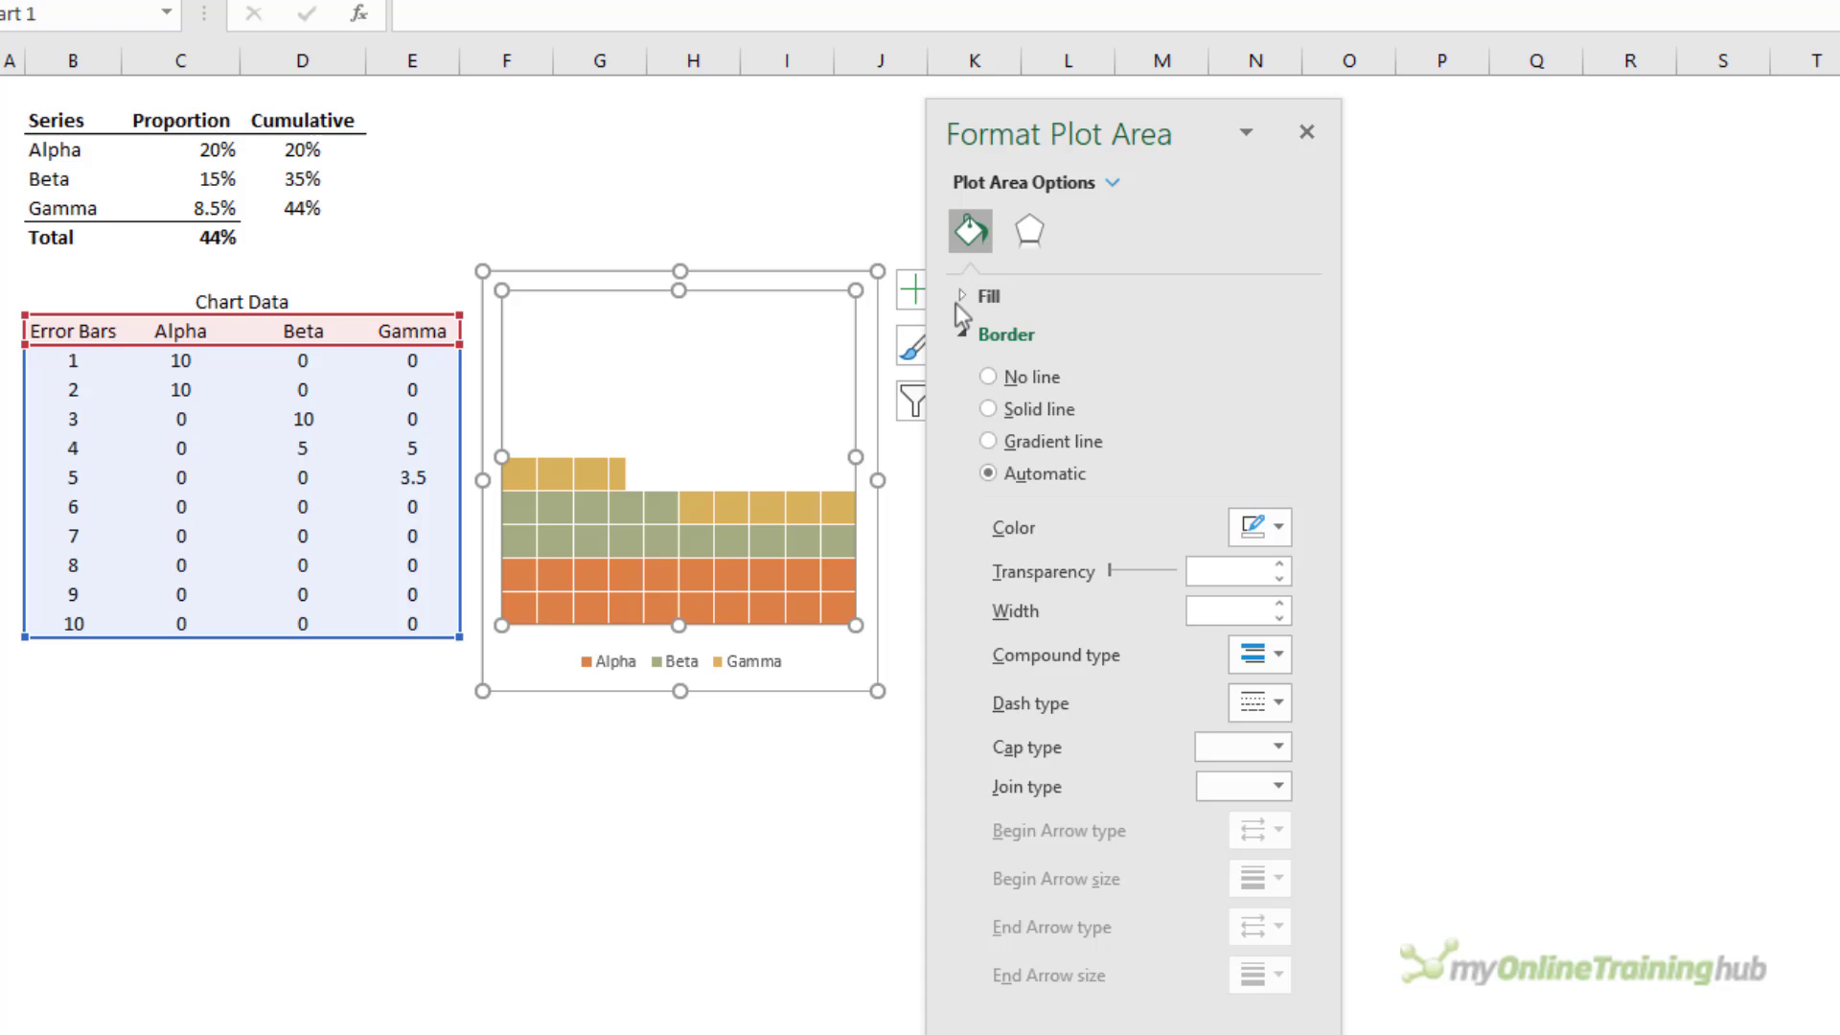
click(968, 299)
click(988, 371)
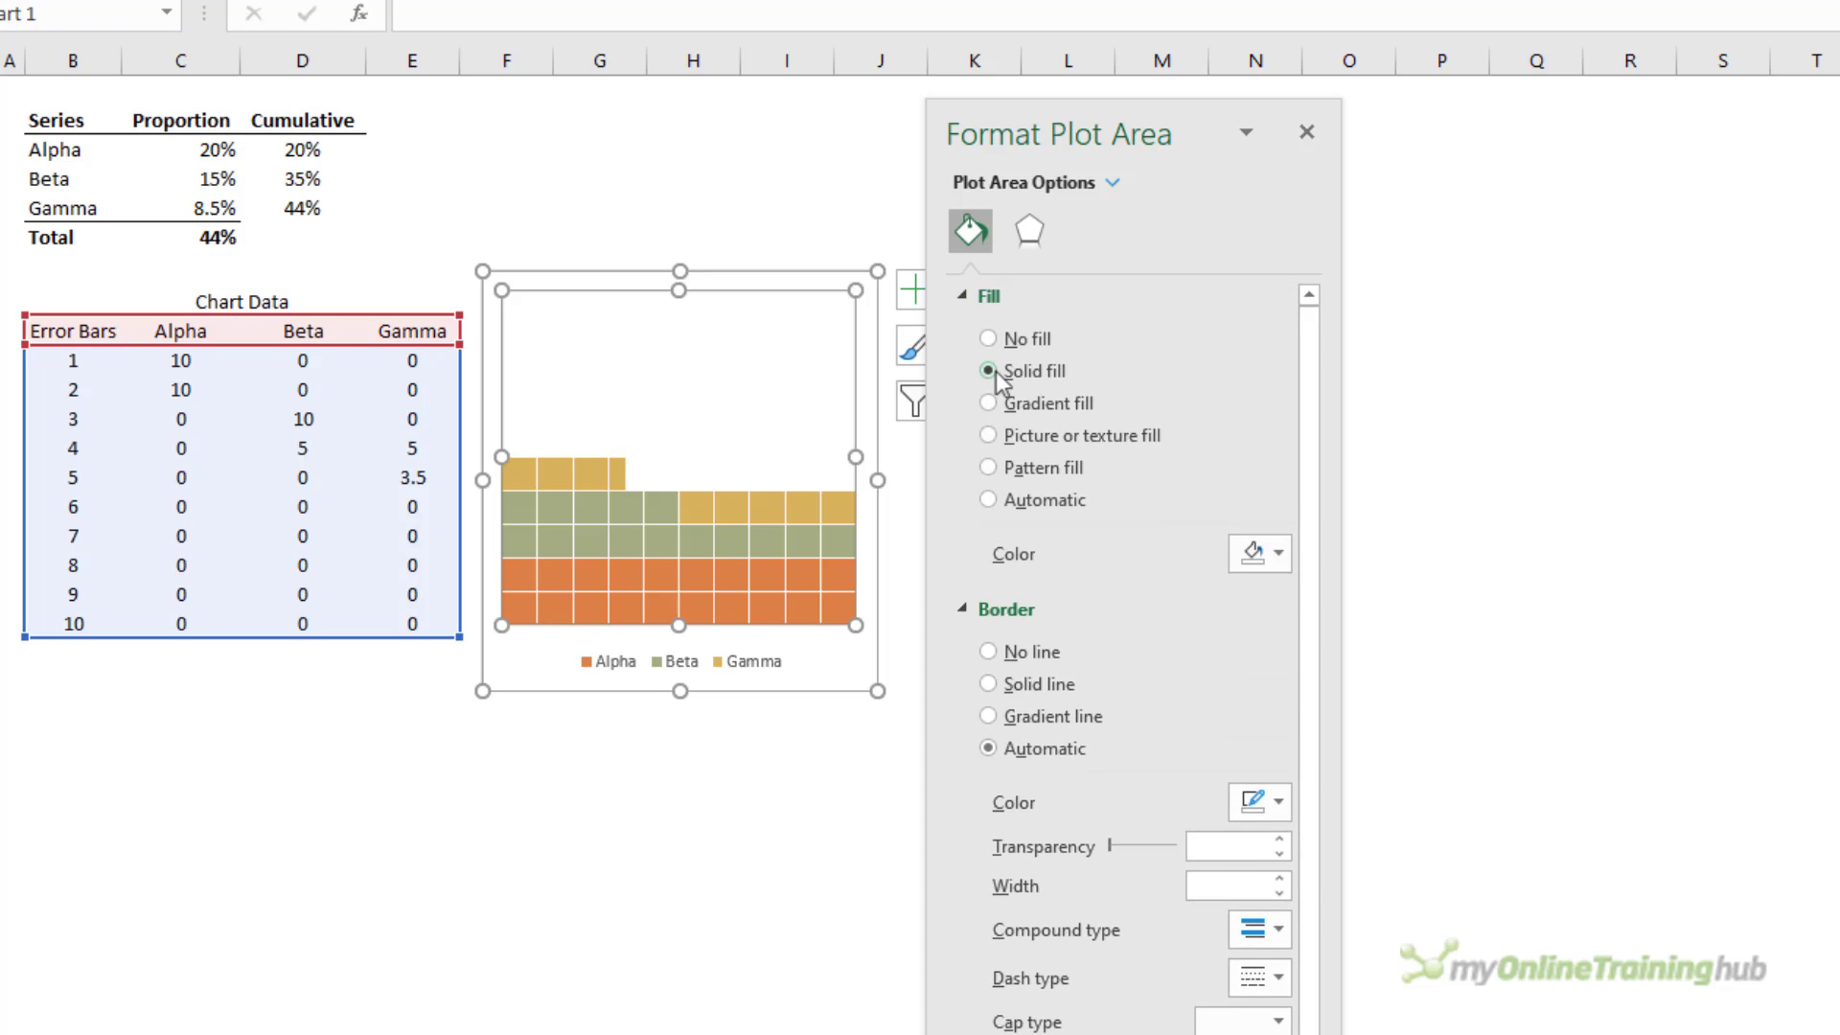
click(1256, 556)
click(1315, 688)
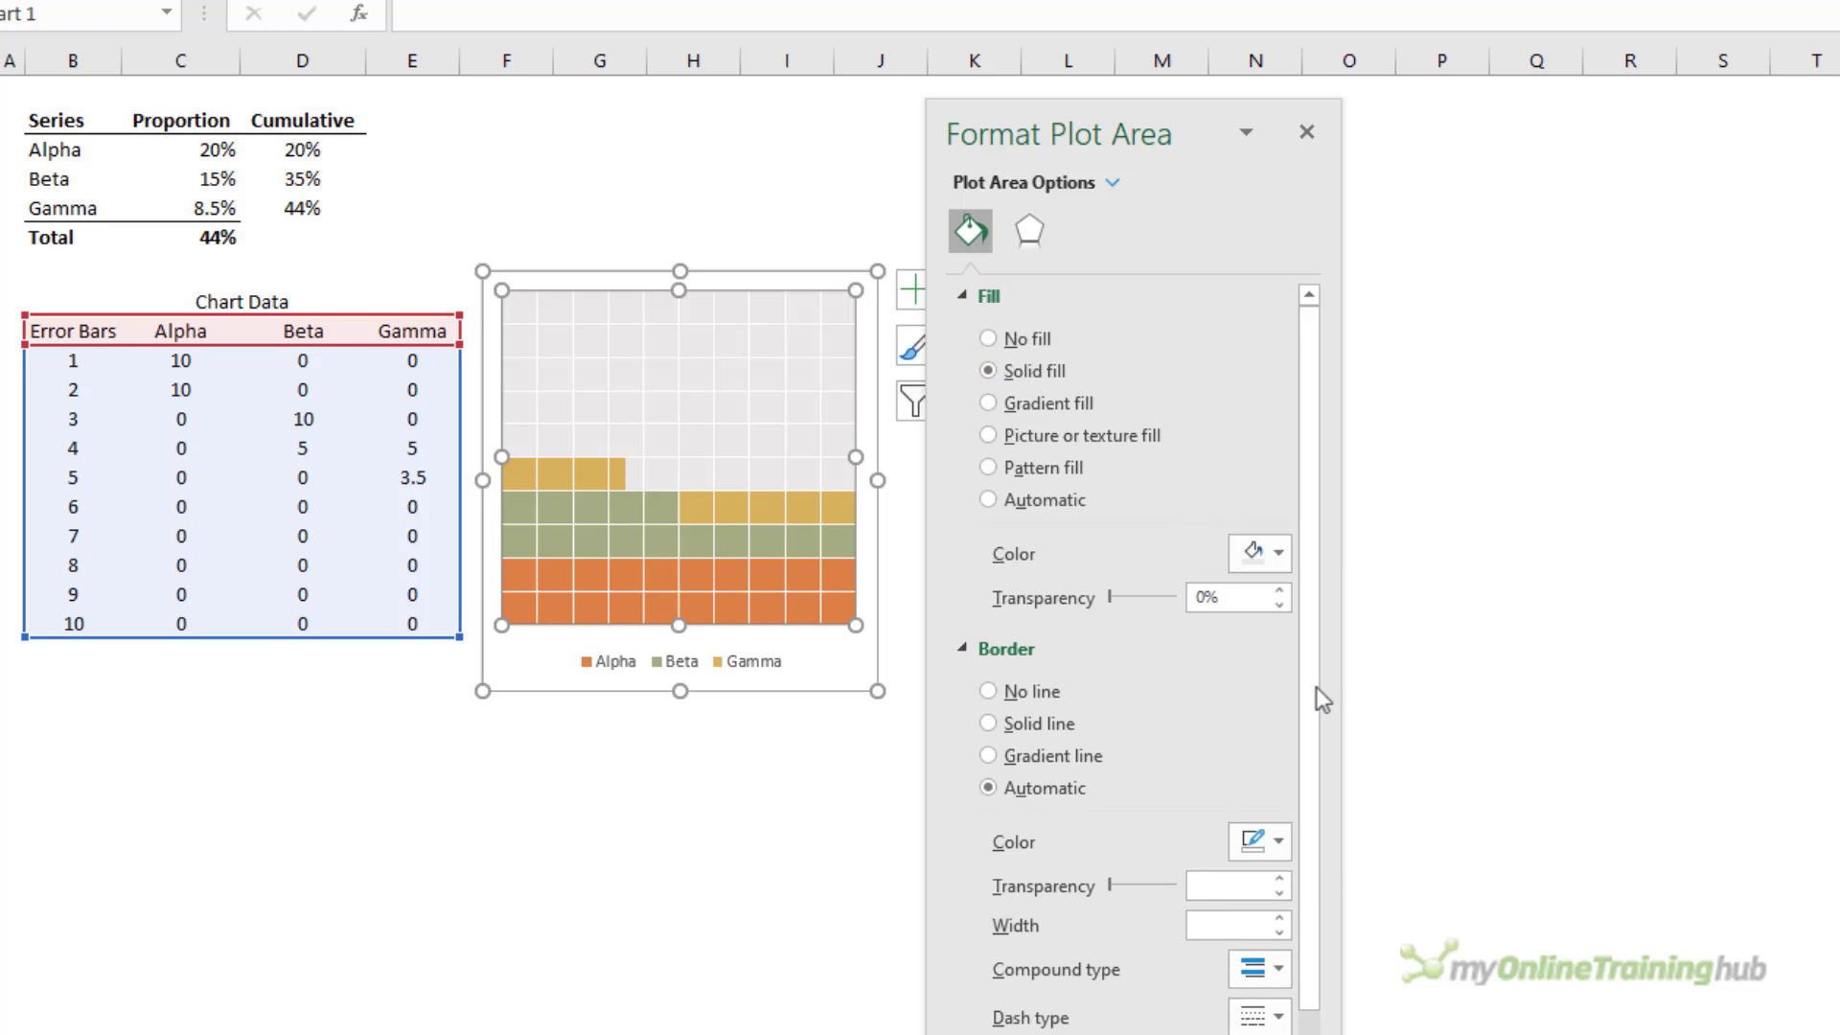
click(704, 758)
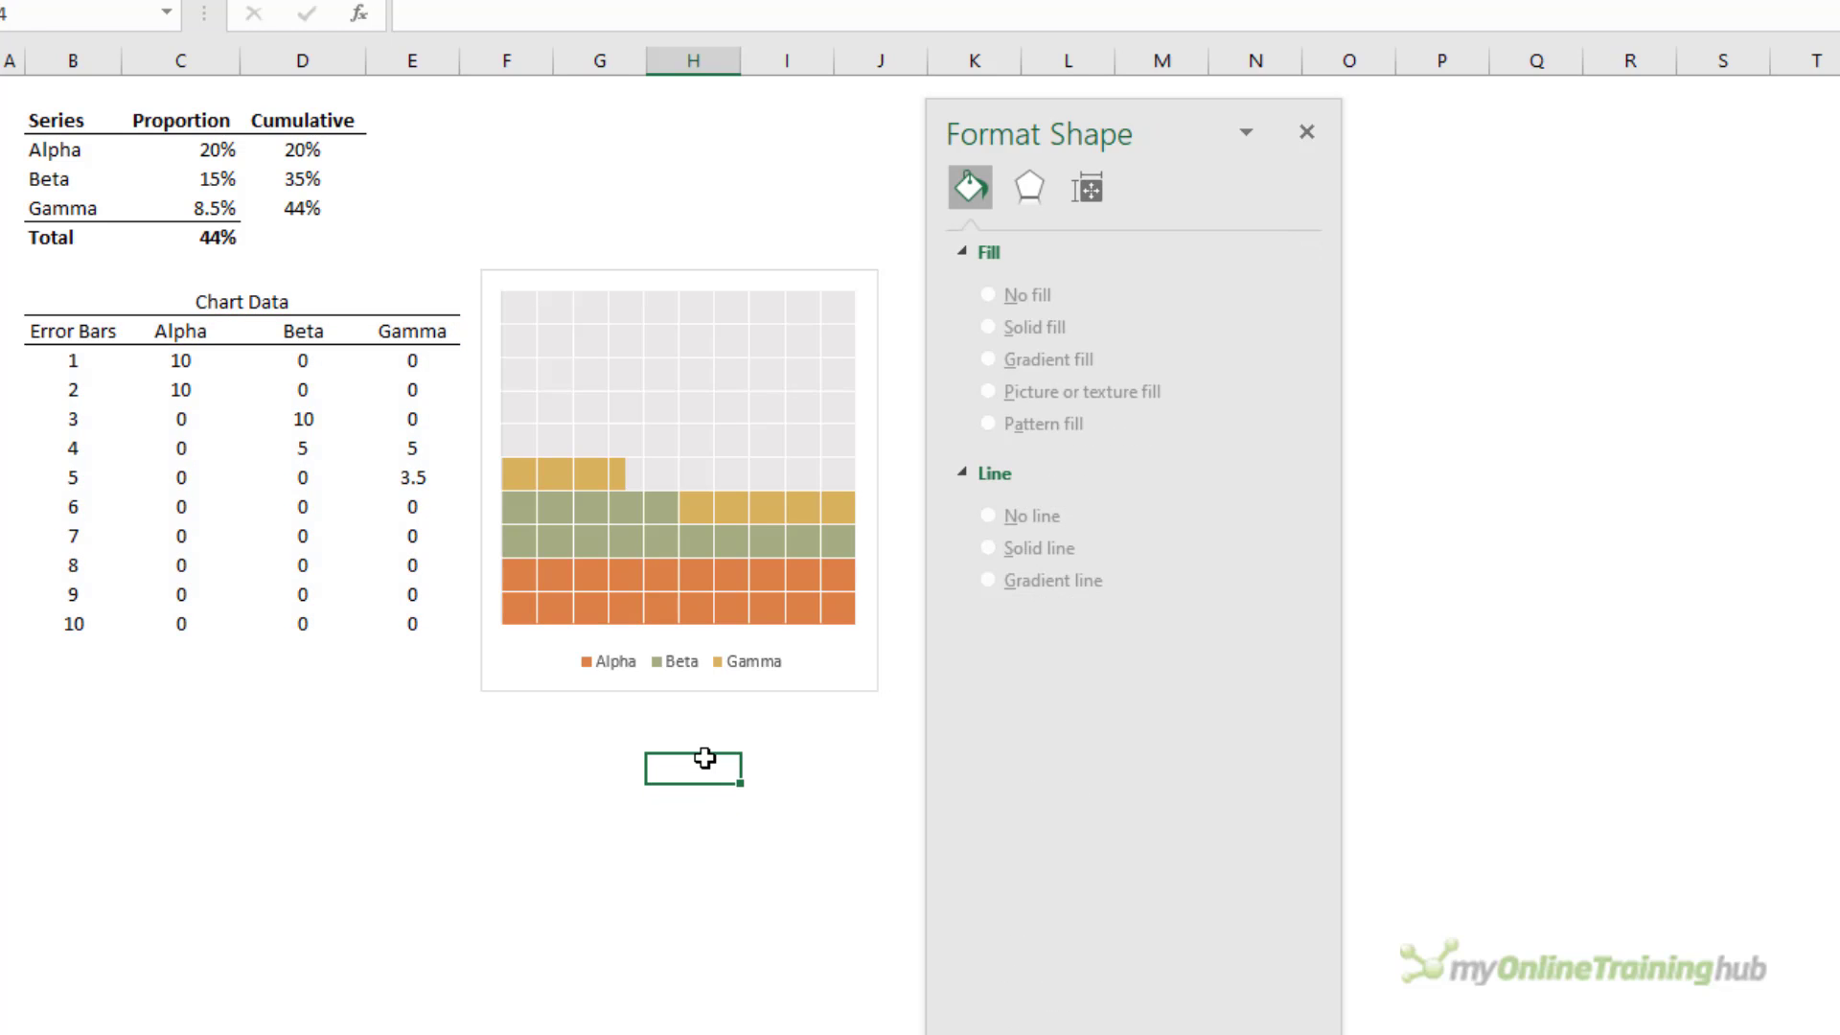